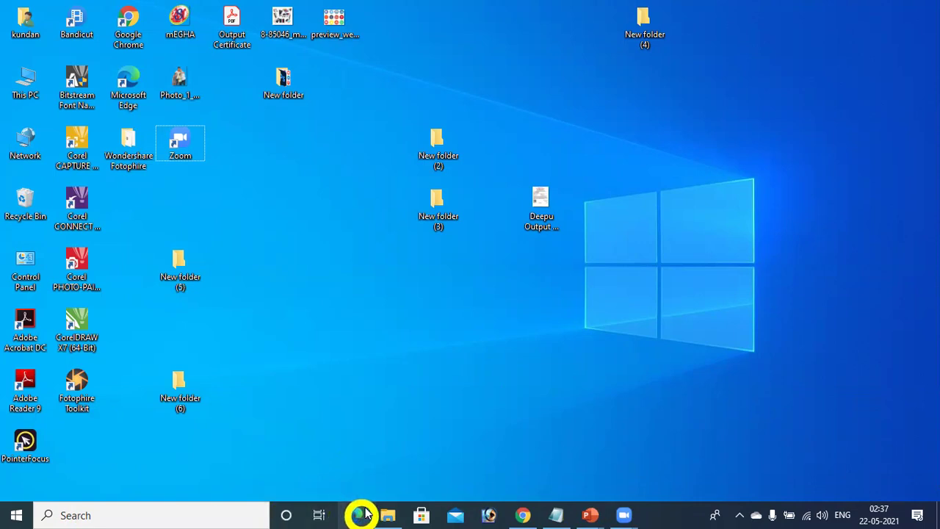
Step: Browse the alphabetical list of installed apps in Start, from Access down past Mail and Maps
{"action": "mouse_move", "coordinate": [390, 514]}
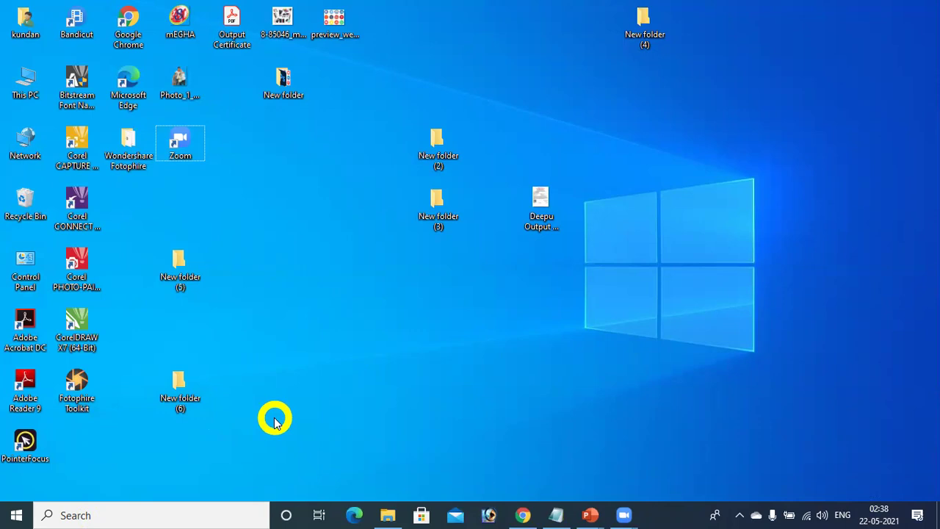
{"action": "left_click", "coordinate": [17, 515]}
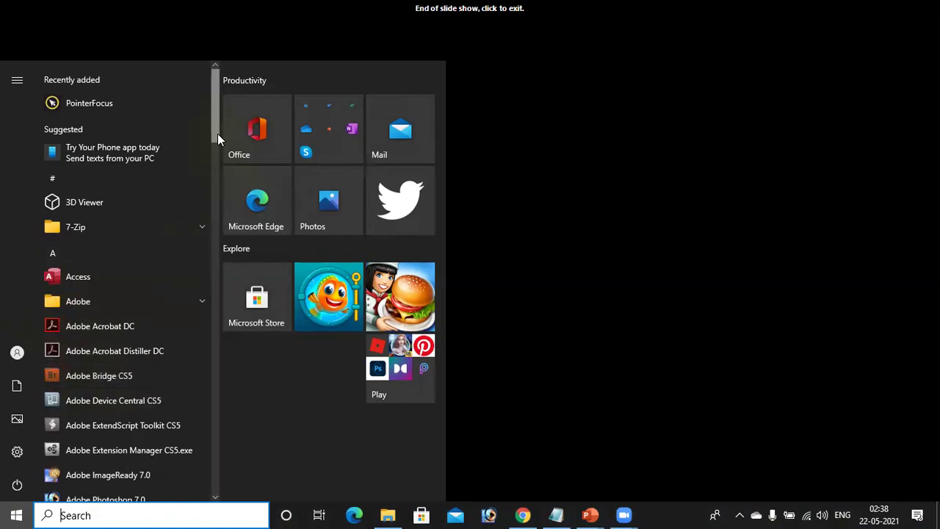
{"action": "left_click_drag", "start_coordinate": [215, 144], "coordinate": [216, 233]}
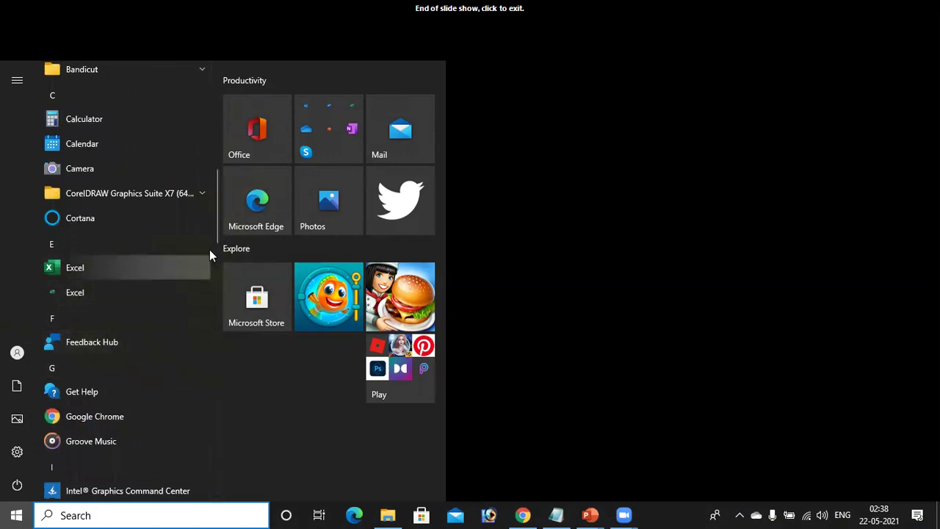
{"action": "left_click_drag", "start_coordinate": [214, 226], "coordinate": [214, 245]}
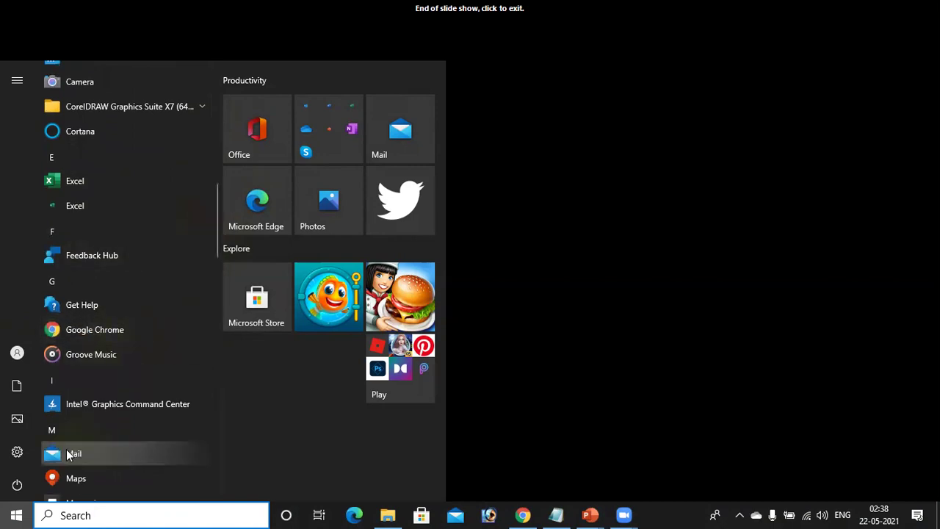
{"action": "left_click_drag", "start_coordinate": [214, 232], "coordinate": [214, 270]}
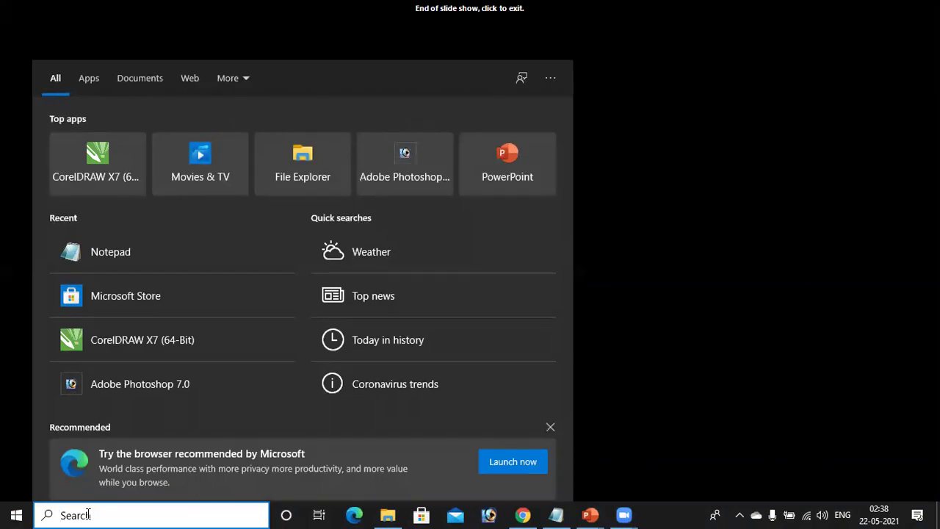
Step: Search Windows for "note" and clear the search text
{"action": "type", "text": "note"}
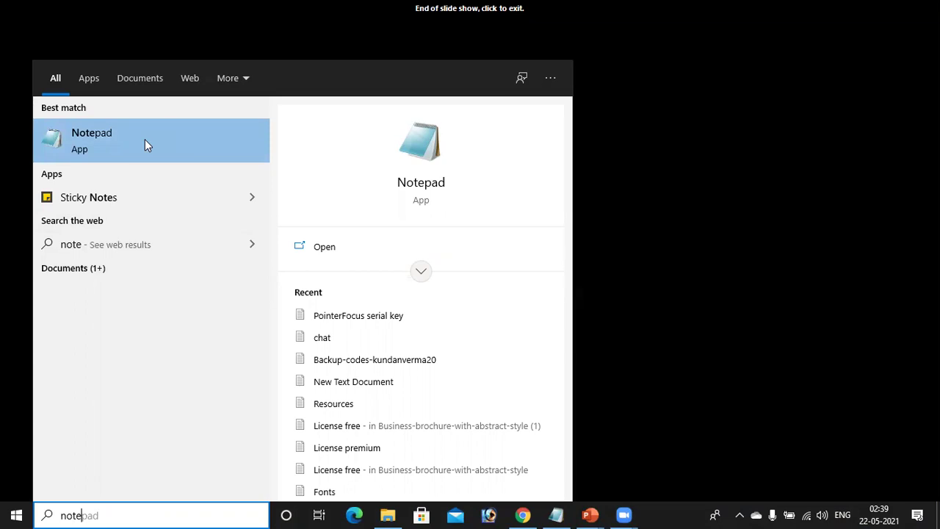
{"action": "key", "text": "BackSpace"}
{"action": "key", "text": "BackSpace"}
{"action": "key", "text": "BackSpace"}
{"action": "key", "text": "BackSpace"}
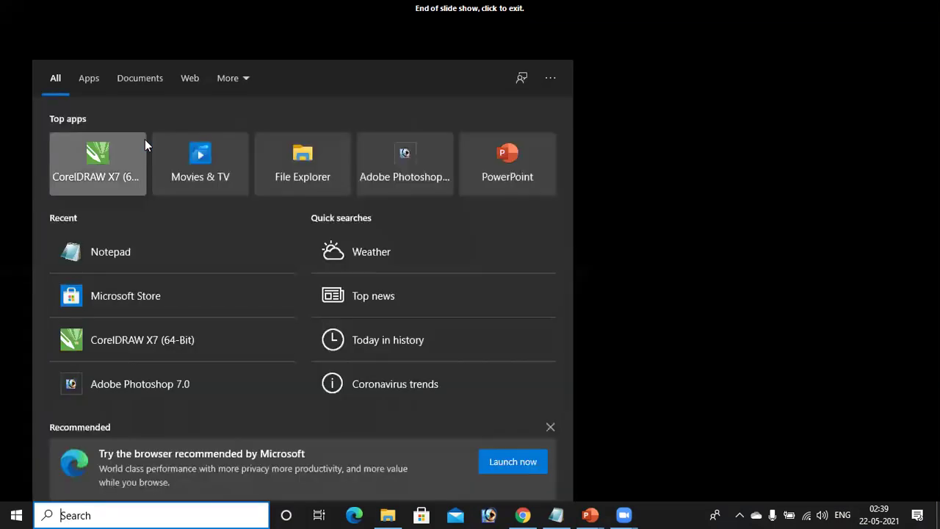
Step: Search Windows for "kcc" and clear the search text
{"action": "type", "text": "kcc"}
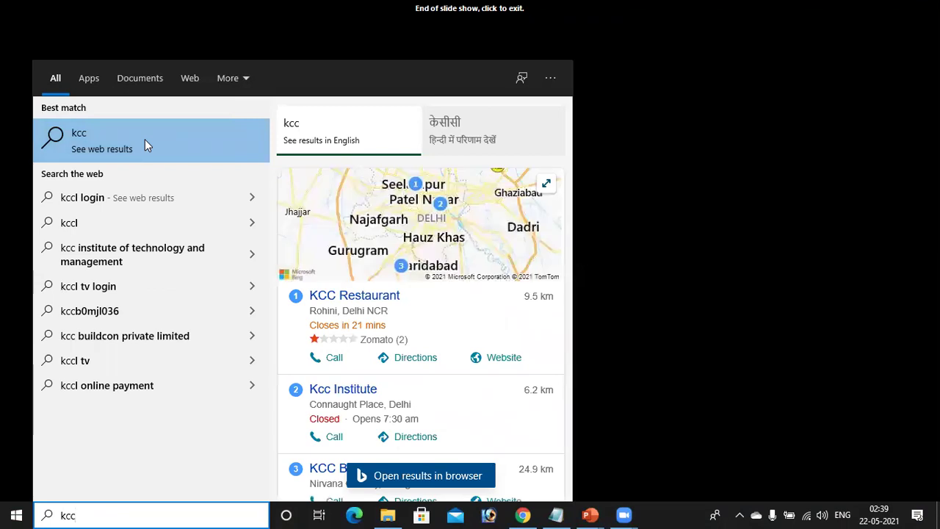
{"action": "key", "text": "BackSpace"}
{"action": "key", "text": "BackSpace"}
{"action": "key", "text": "BackSpace"}
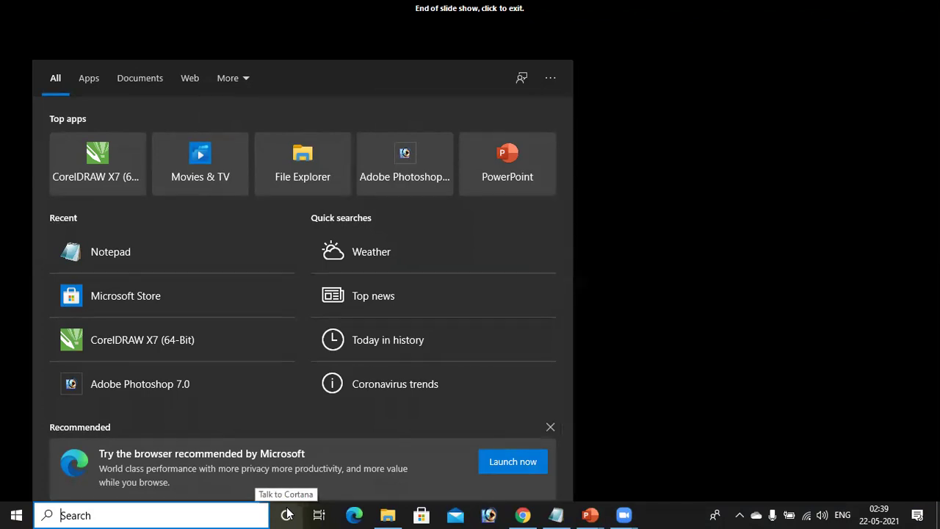
Step: Launch Cortana and give it the voice command "Cortana open notepad"
{"action": "left_click", "coordinate": [287, 515]}
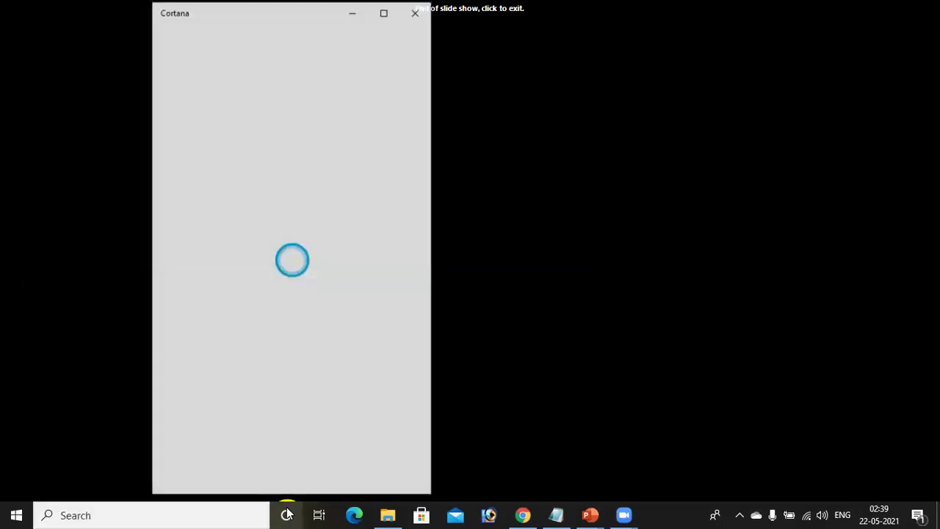
{"action": "left_click", "coordinate": [362, 423]}
{"action": "left_click", "coordinate": [376, 383]}
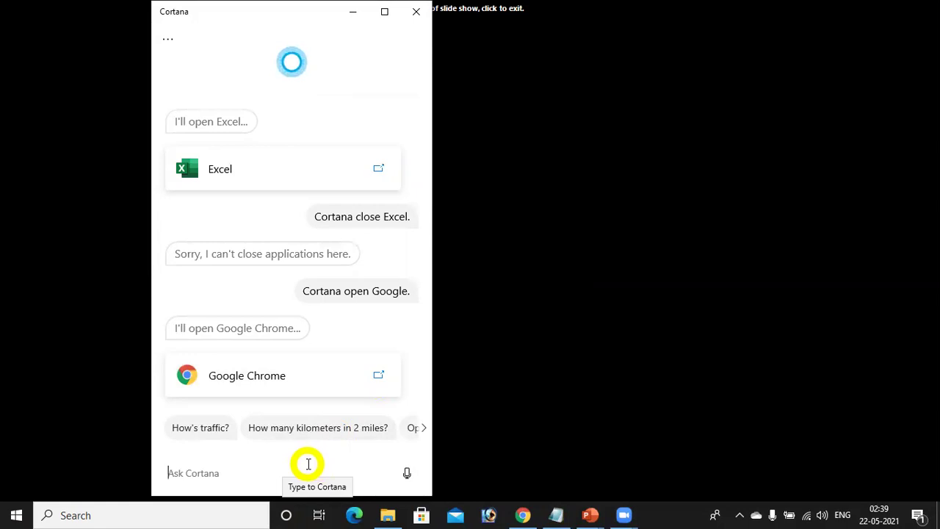
{"action": "left_click", "coordinate": [408, 472]}
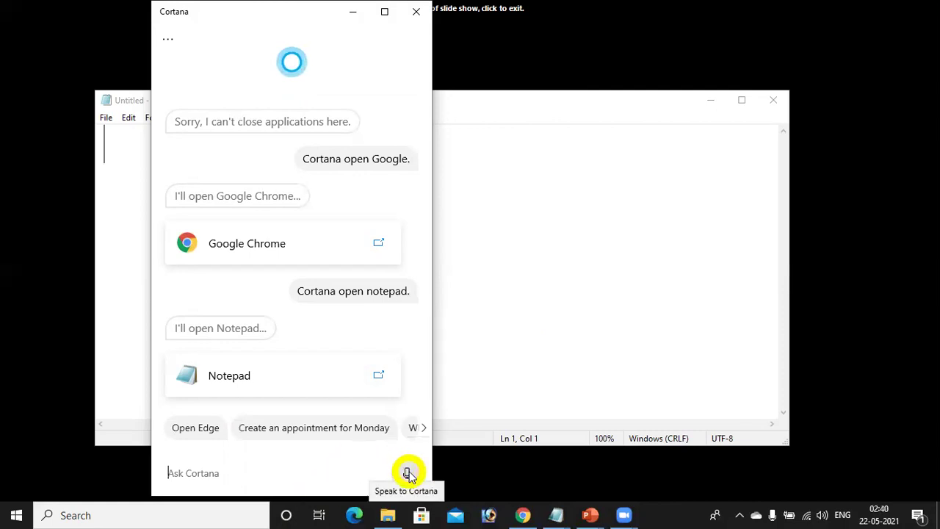
Step: Try the voice command "Close notepad" in Cortana and minimize the Cortana window
{"action": "left_click", "coordinate": [407, 473]}
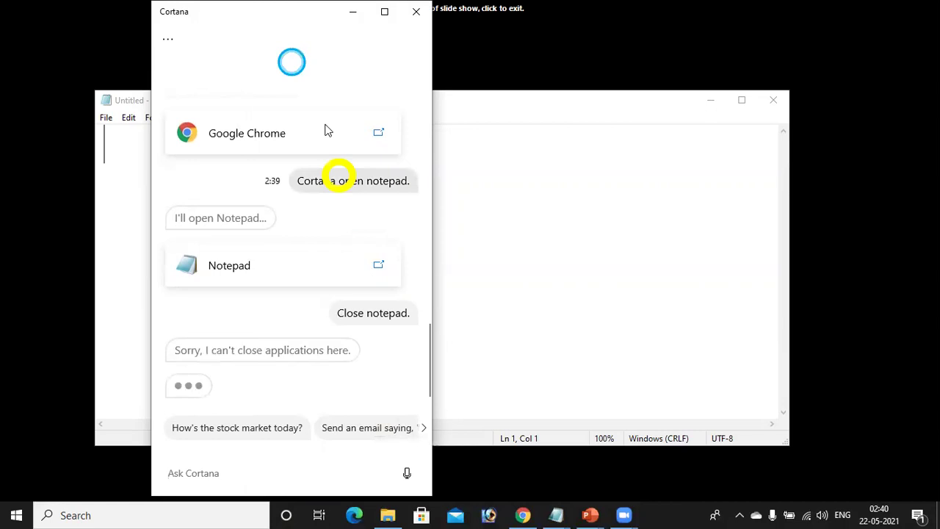
{"action": "left_click", "coordinate": [351, 16]}
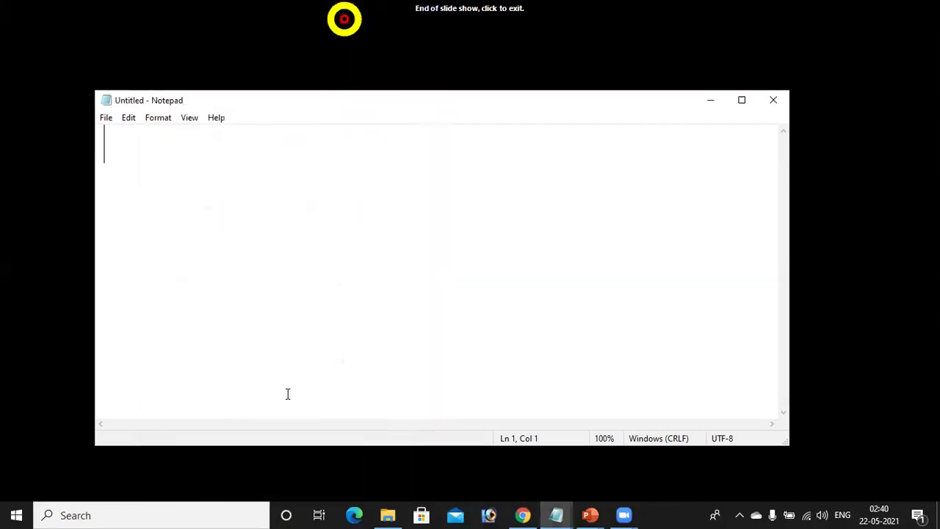
Step: Examine the open windows and the activity timeline in Task View and return to the normal desktop view
{"action": "left_click", "coordinate": [320, 513]}
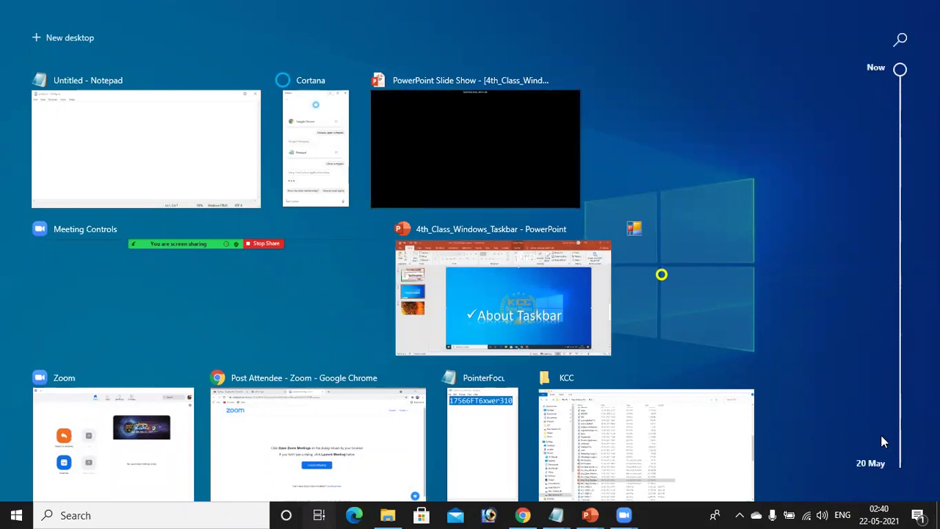
{"action": "mouse_move", "coordinate": [899, 69]}
{"action": "left_mouse_down"}
{"action": "mouse_move", "coordinate": [908, 398]}
{"action": "mouse_move", "coordinate": [914, 66]}
{"action": "left_mouse_up"}
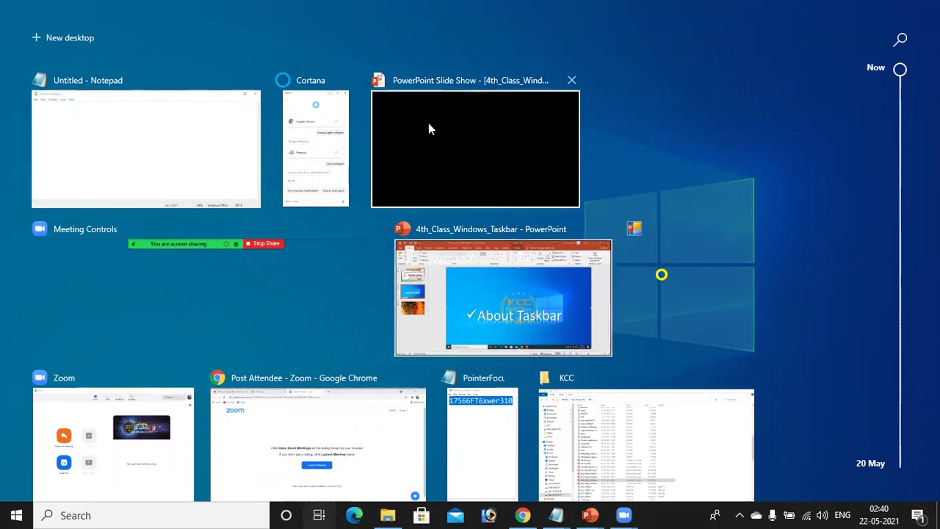
{"action": "left_click", "coordinate": [854, 374]}
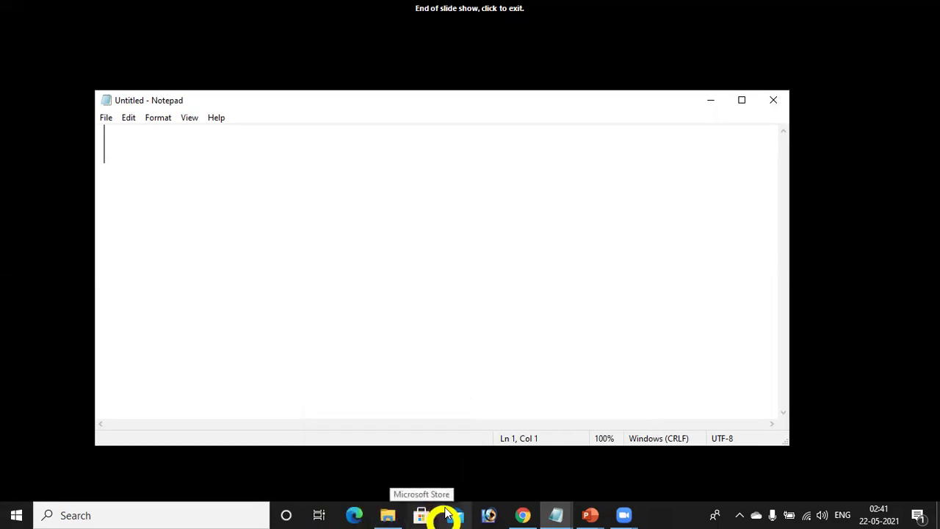
Step: Preview the running apps on the taskbar and move Notepad to the first position, just before Microsoft Edge
{"action": "mouse_move", "coordinate": [505, 514]}
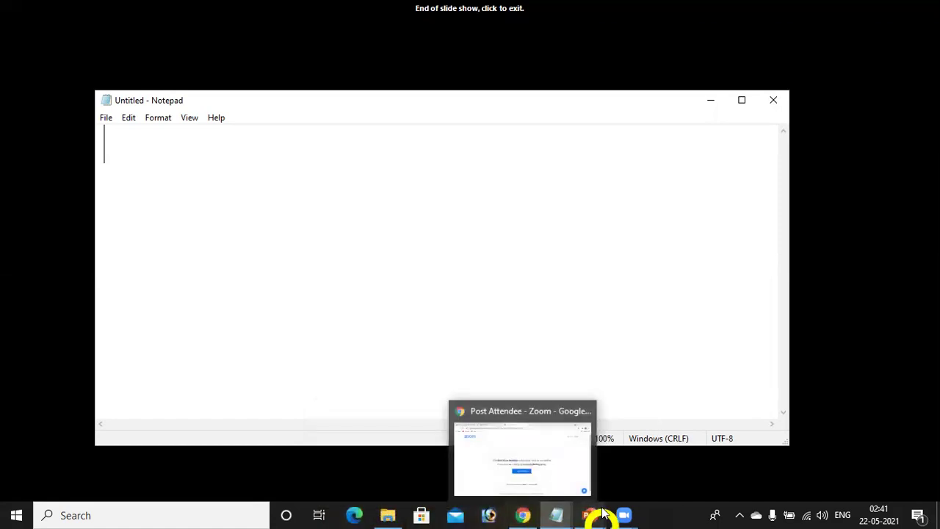
{"action": "mouse_move", "coordinate": [621, 514]}
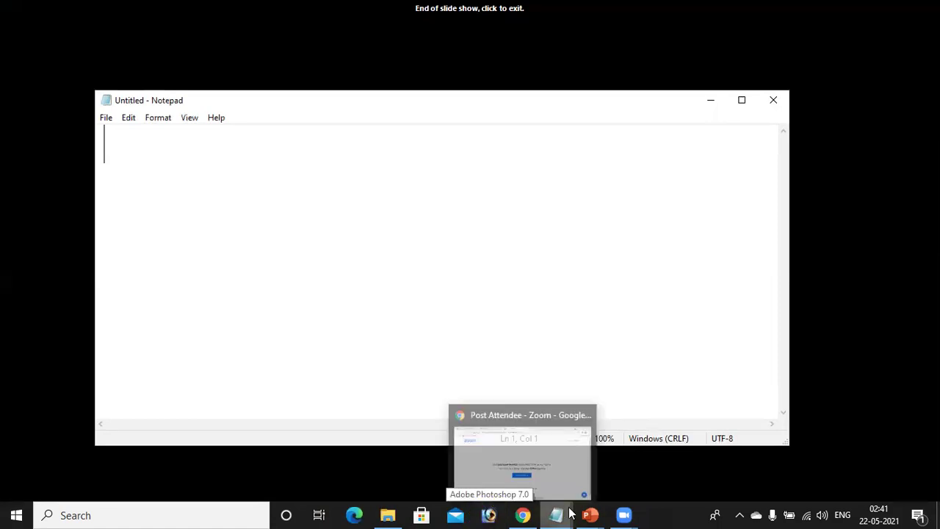
{"action": "mouse_move", "coordinate": [389, 515]}
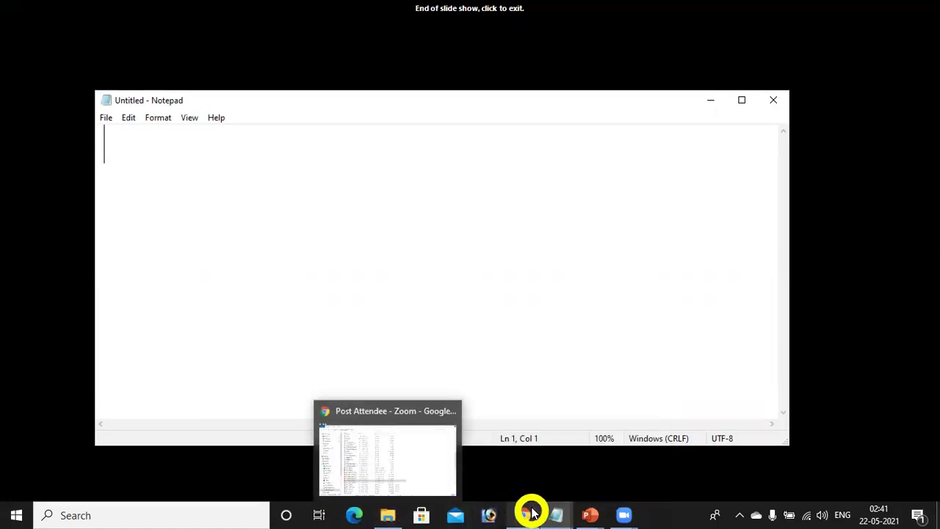
{"action": "mouse_move", "coordinate": [555, 514]}
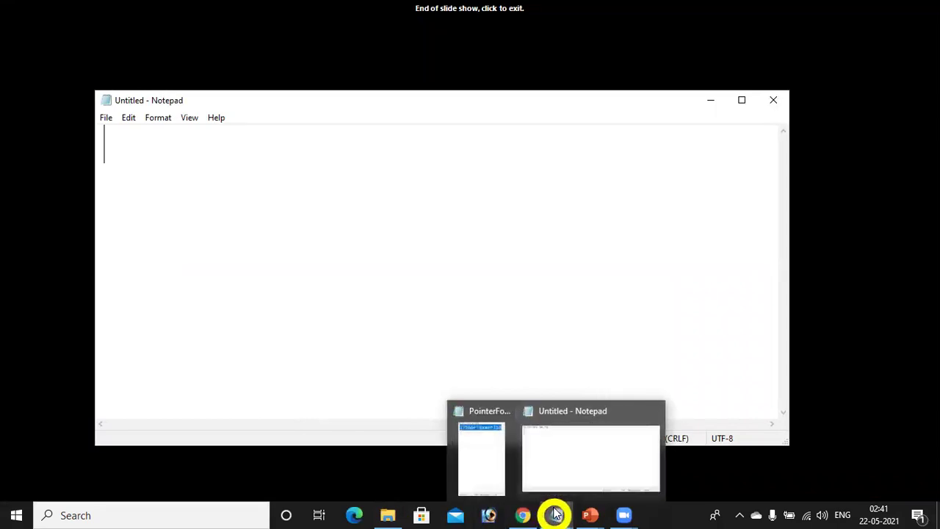
{"action": "left_click_drag", "start_coordinate": [556, 514], "coordinate": [332, 513]}
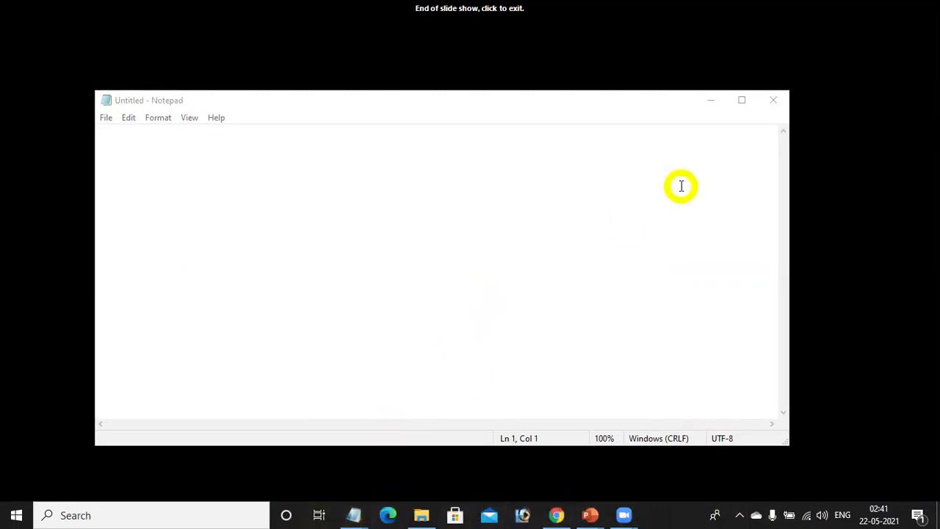
Step: Minimize the untitled Notepad window and exit the finished slide show
{"action": "left_click", "coordinate": [710, 101]}
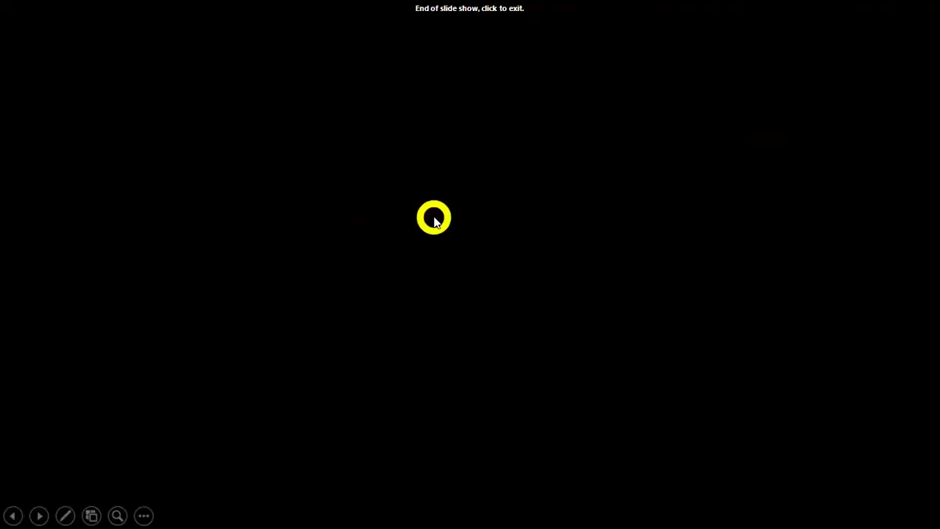
{"action": "left_click", "coordinate": [300, 320]}
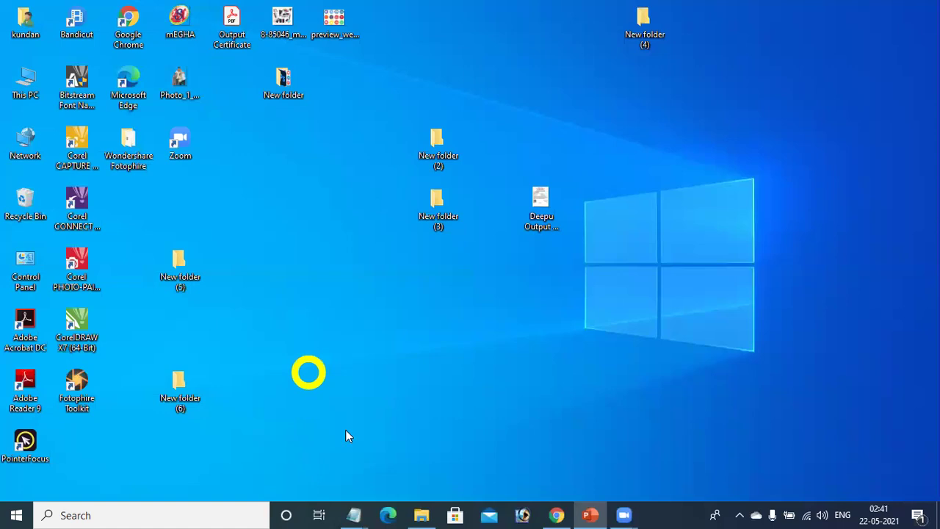
Step: Bring up the PointerFocus serial key Notepad window by its number as the first taskbar app
{"action": "mouse_move", "coordinate": [355, 515]}
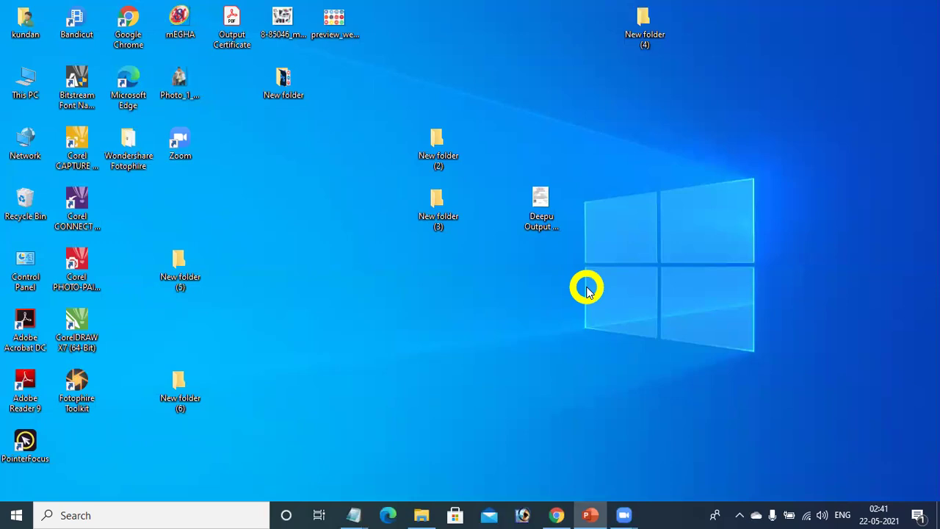
{"action": "key", "text": "ctrl+super+Right"}
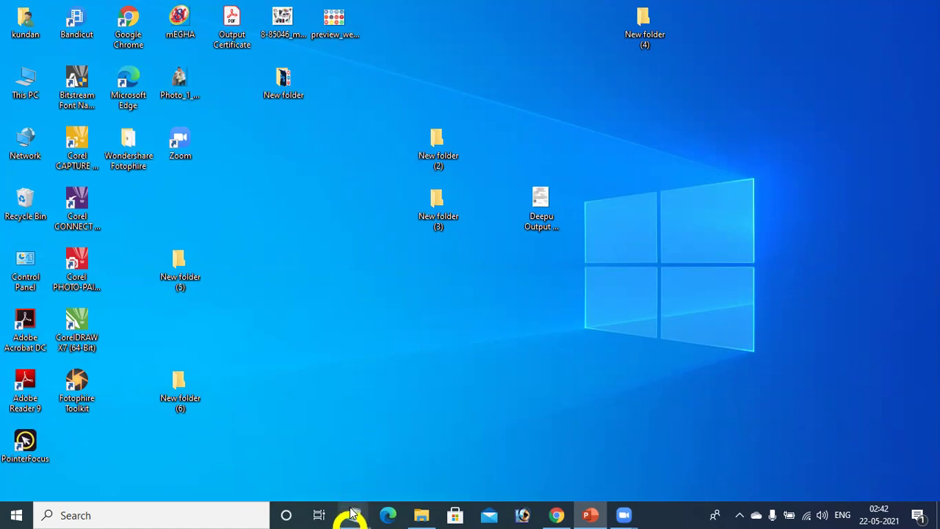
{"action": "key", "text": "super+1"}
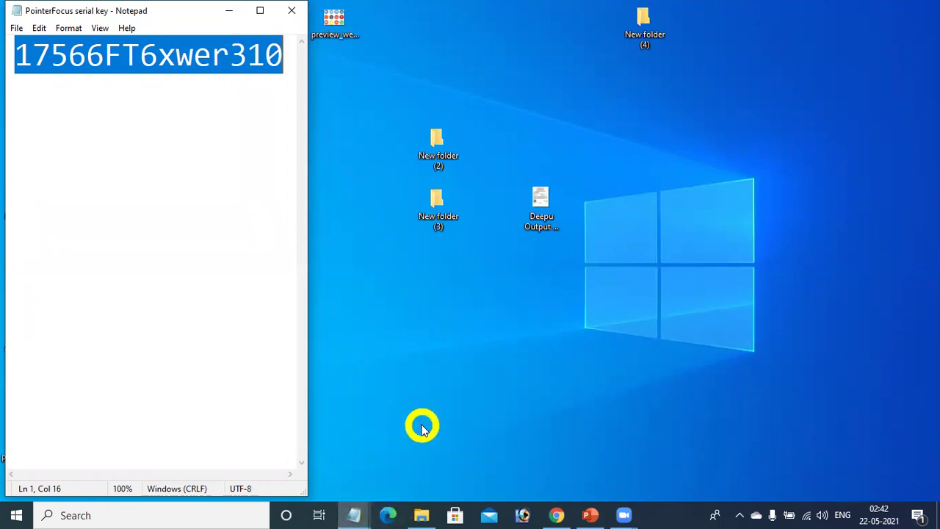
Step: Launch Microsoft Edge by its number as the second taskbar app and close it
{"action": "key", "text": "super+F2"}
{"action": "key", "text": "super+2"}
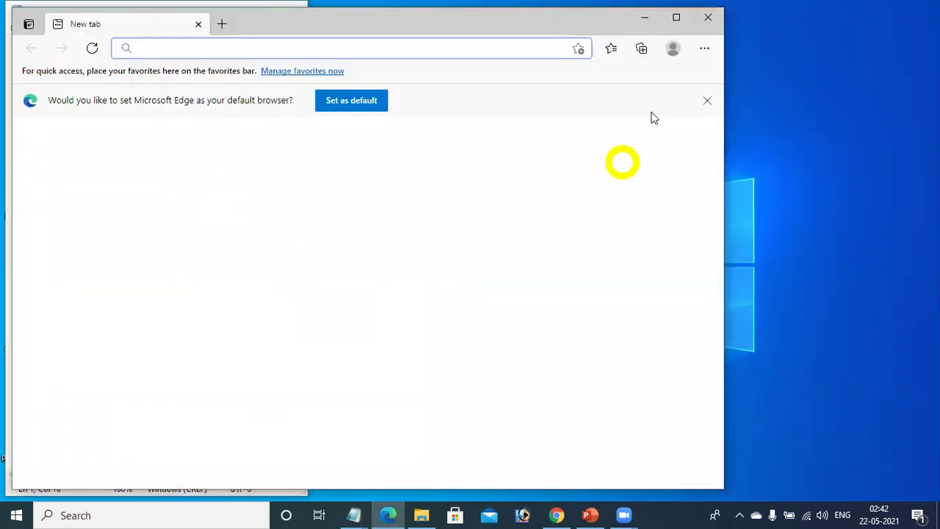
{"action": "left_click", "coordinate": [707, 17]}
Step: Switch to the KCC folder window in File Explorer by its number as the third taskbar app
{"action": "left_click", "coordinate": [423, 516]}
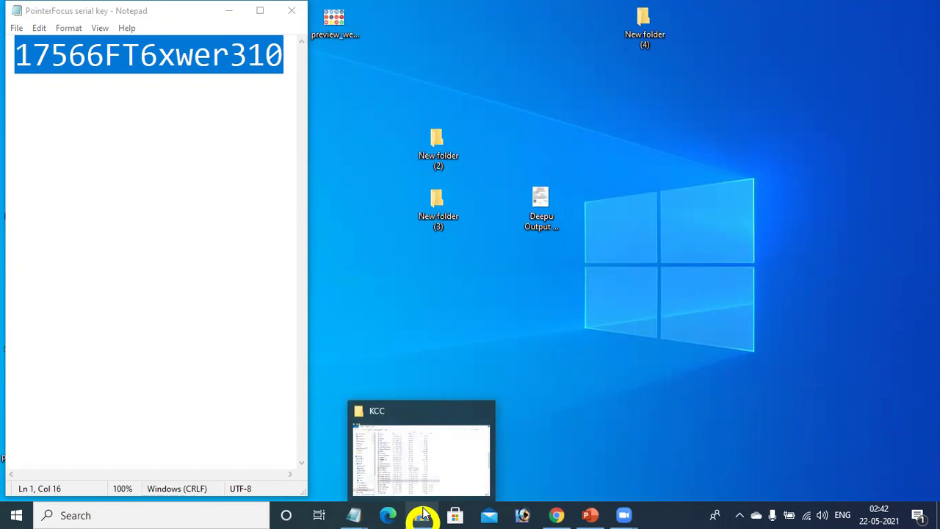
{"action": "key", "text": "super+3"}
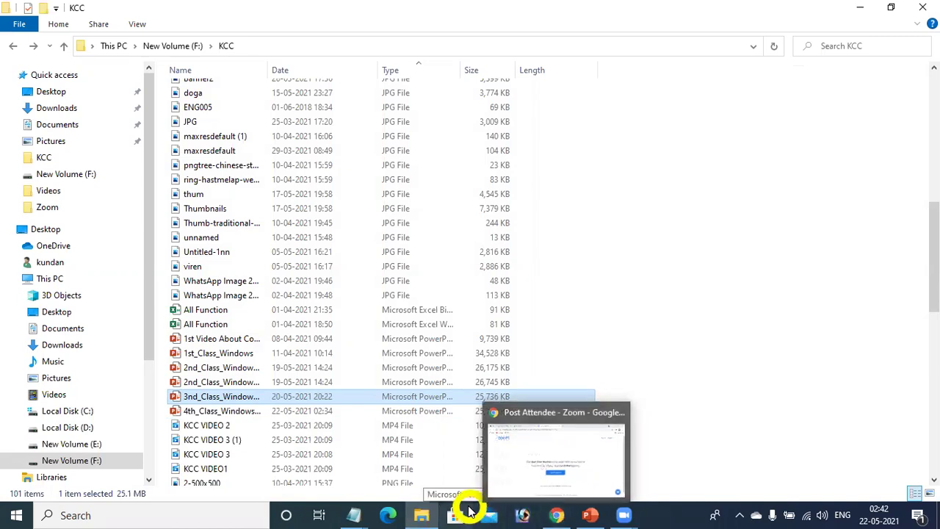
Step: Bring up the 4th_Class_Windows_Taskbar presentation in PowerPoint by its number as the eighth taskbar app and minimize it
{"action": "mouse_move", "coordinate": [420, 514]}
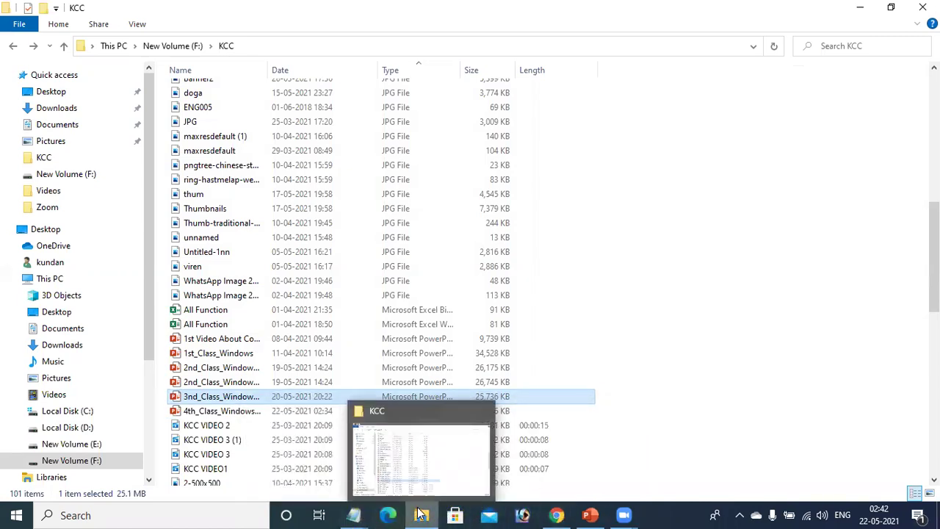
{"action": "mouse_move", "coordinate": [563, 513]}
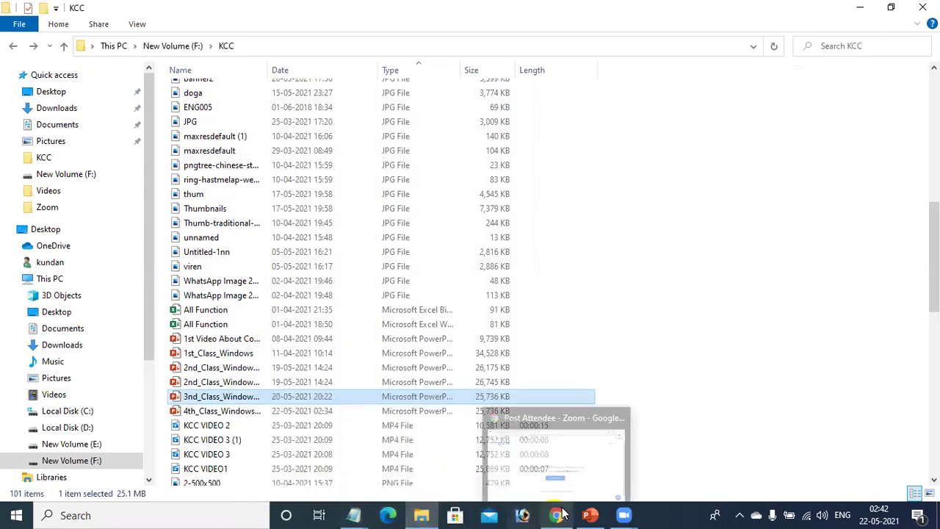
{"action": "mouse_move", "coordinate": [620, 514]}
{"action": "mouse_move", "coordinate": [592, 514]}
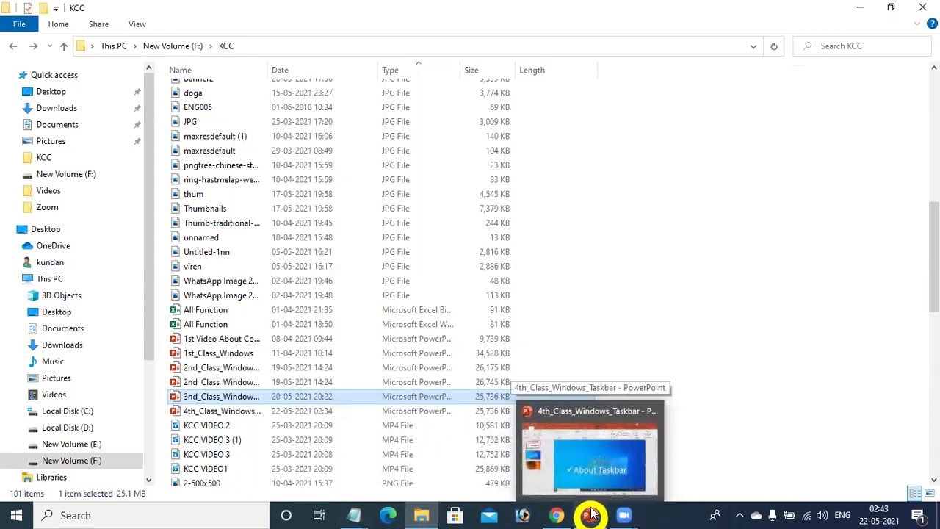
{"action": "key", "text": "super+8"}
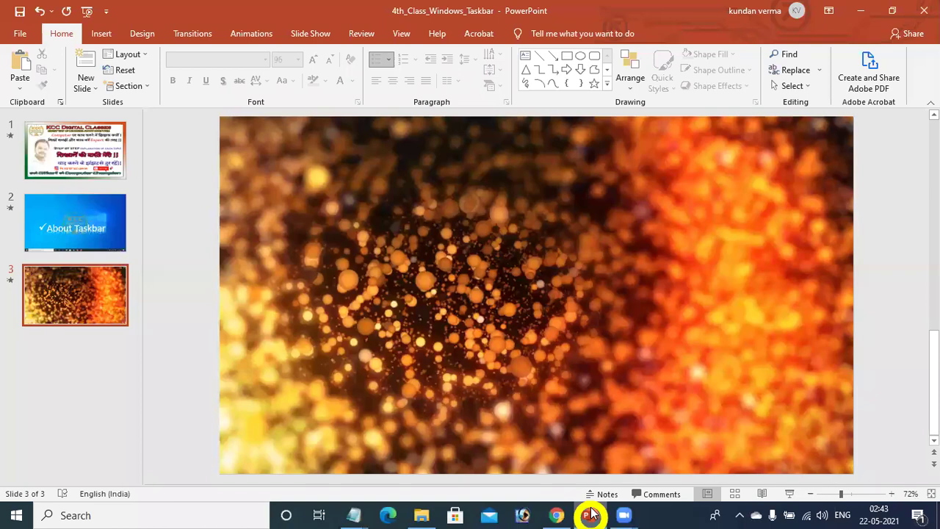
{"action": "left_click", "coordinate": [861, 11]}
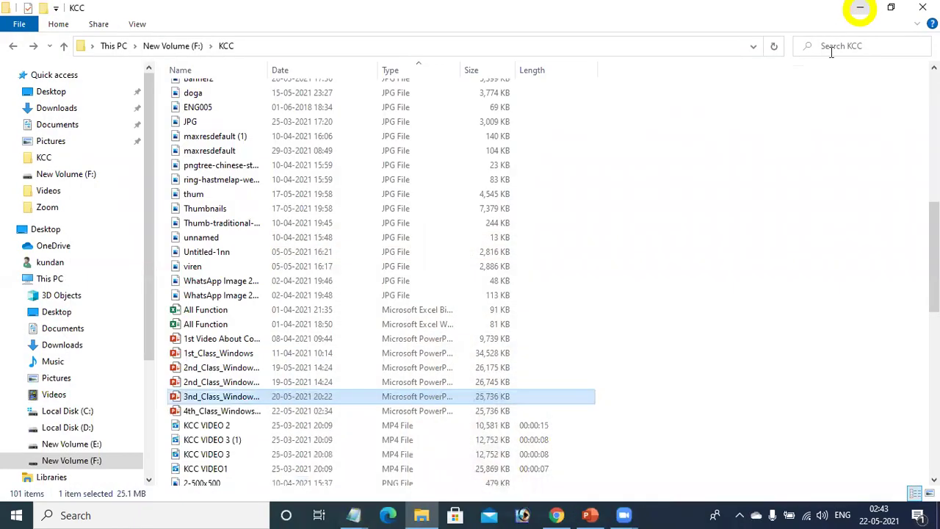
Step: Minimize the KCC folder window and the Notepad window to clear the desktop
{"action": "left_click", "coordinate": [855, 10]}
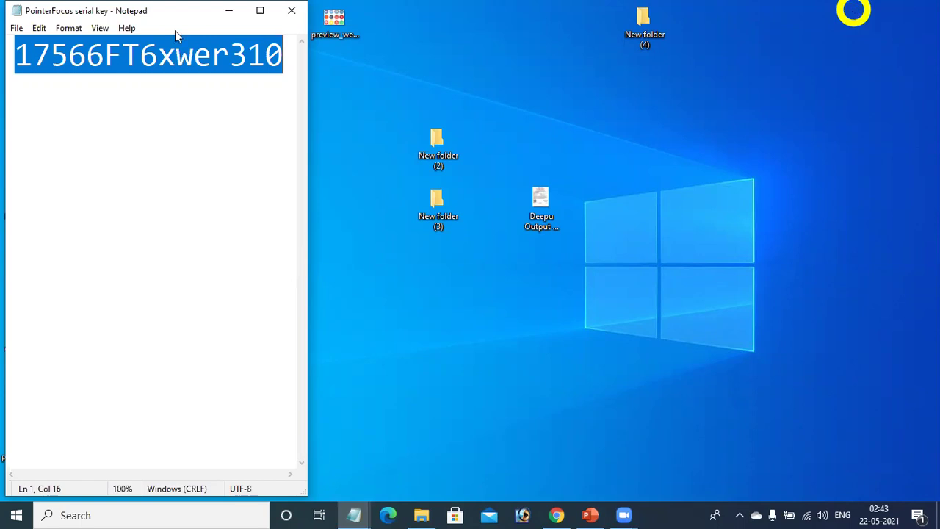
{"action": "left_click", "coordinate": [521, 291]}
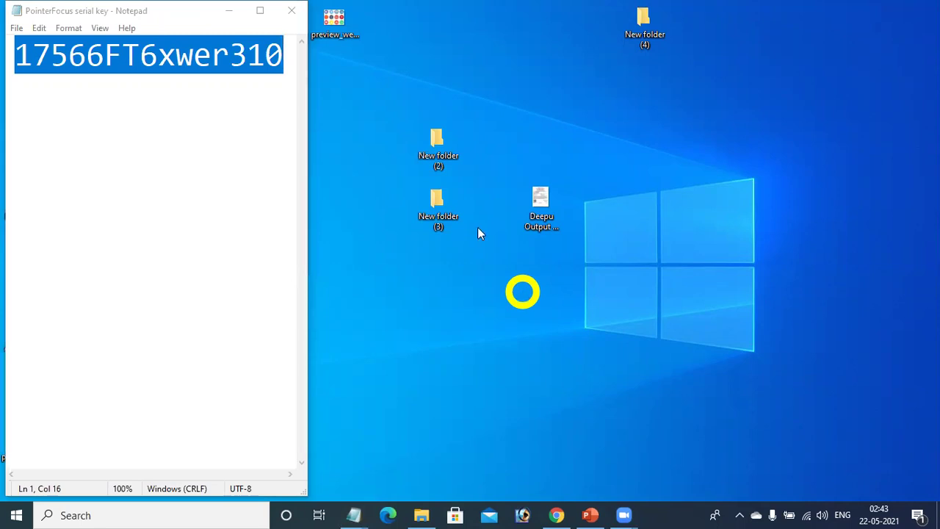
{"action": "left_click", "coordinate": [230, 10]}
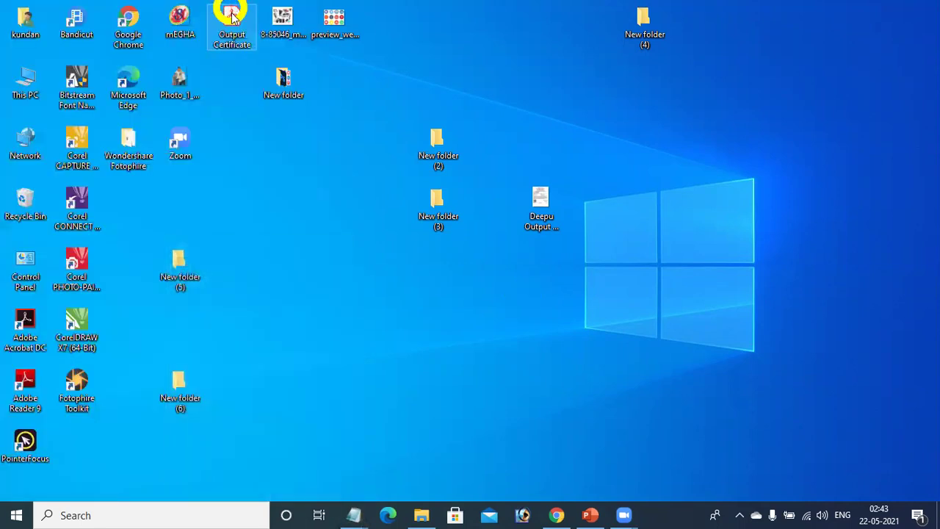
{"action": "left_click", "coordinate": [425, 455]}
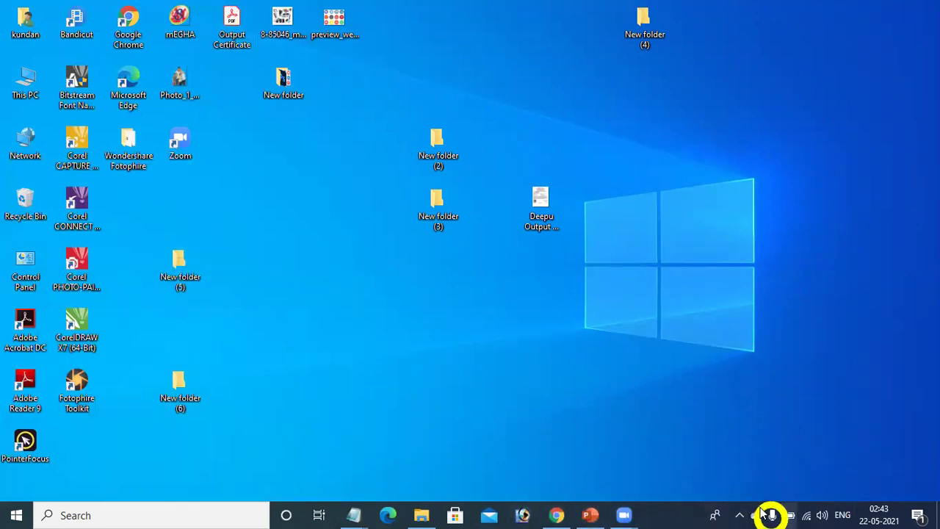
Step: Add the Address toolbar to the taskbar
{"action": "right_click", "coordinate": [668, 513]}
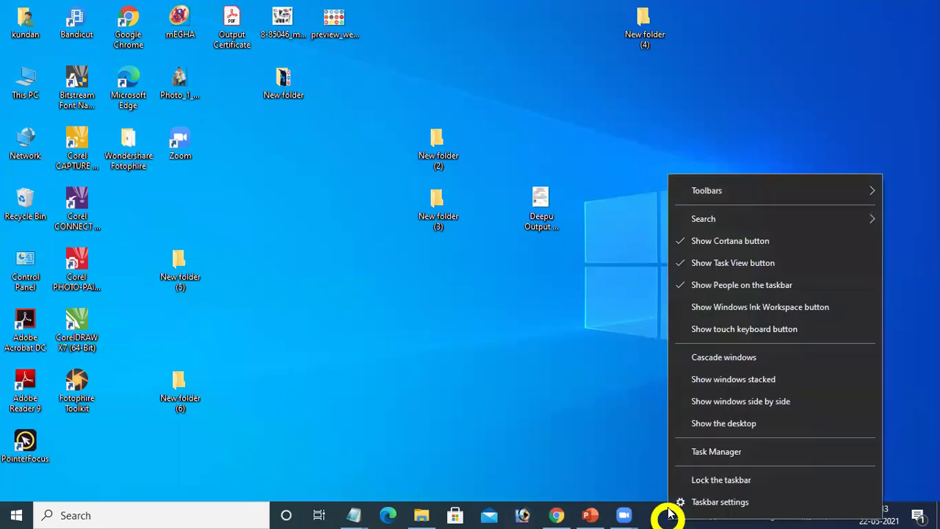
{"action": "mouse_move", "coordinate": [745, 196]}
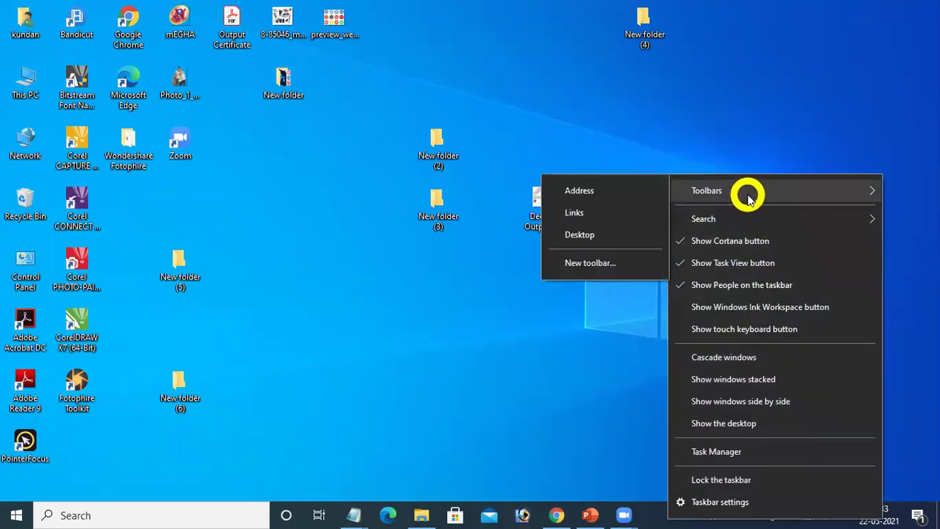
{"action": "left_click", "coordinate": [614, 192]}
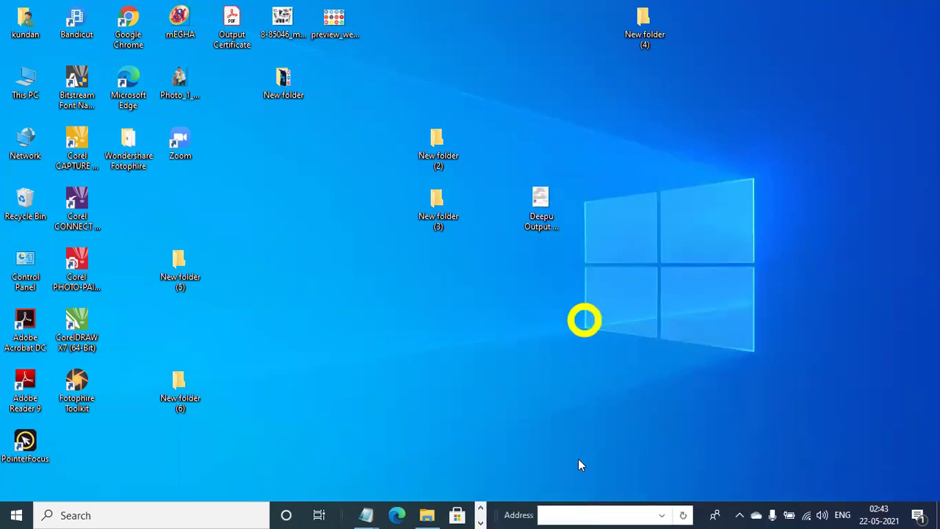
Step: Open the D:\ drive from the taskbar's Address toolbar
{"action": "left_click", "coordinate": [572, 512]}
{"action": "type", "text": "D:"}
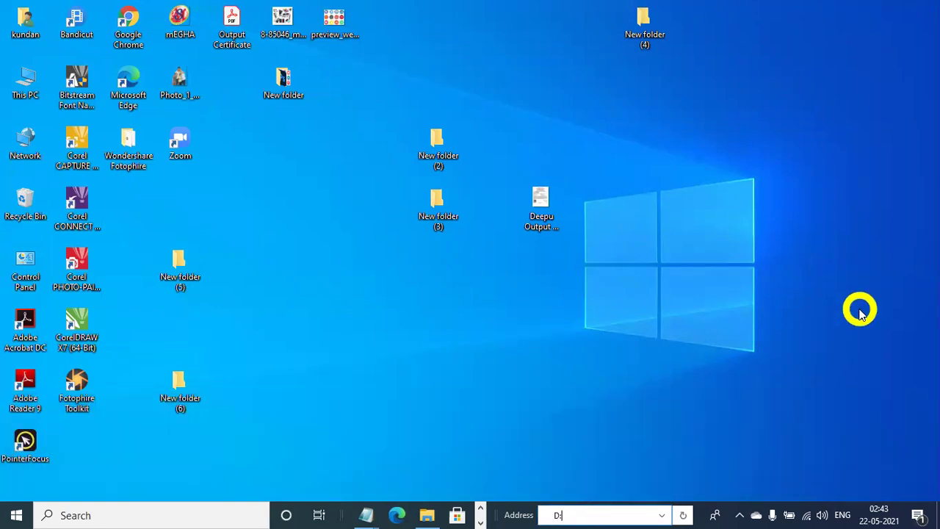
{"action": "type", "text": "\\"}
{"action": "key", "text": "Return"}
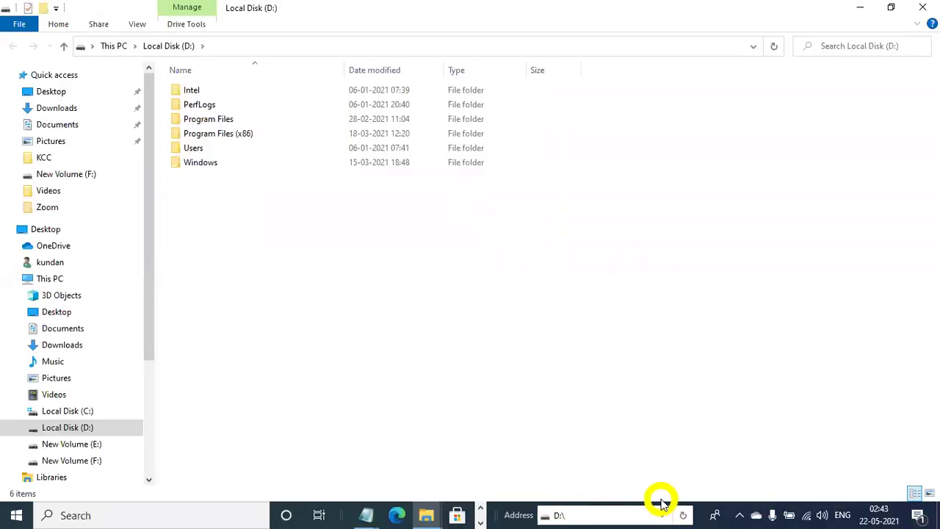
Step: Remove the Address toolbar from the taskbar
{"action": "right_click", "coordinate": [698, 512]}
{"action": "mouse_move", "coordinate": [779, 185]}
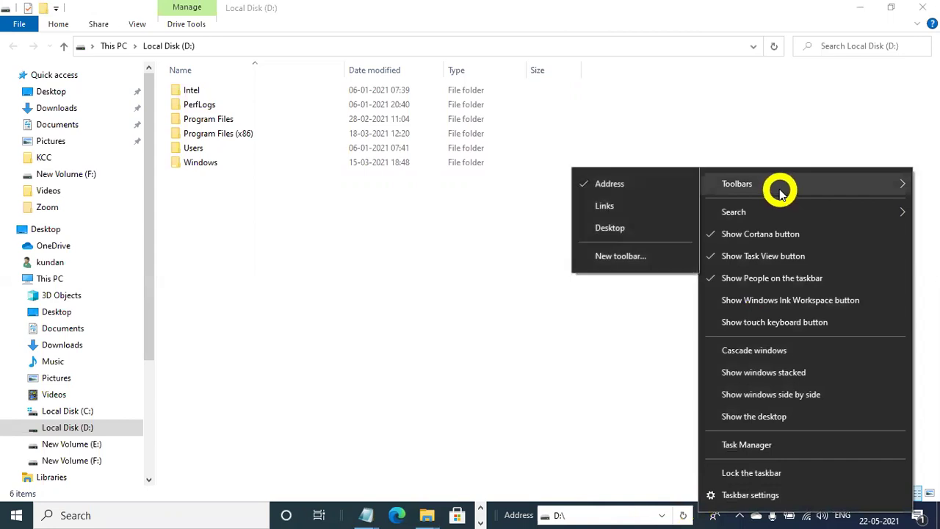
{"action": "left_click", "coordinate": [651, 188]}
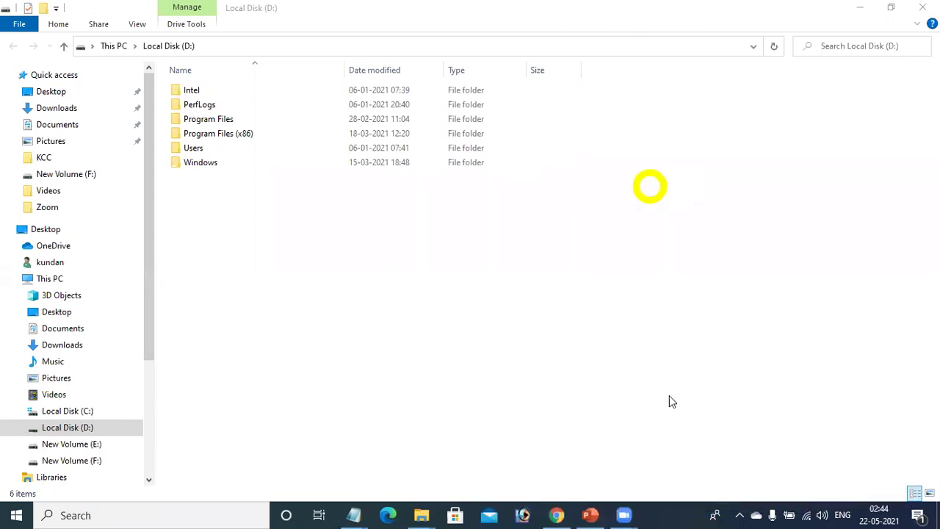
Step: Add the Links toolbar to the taskbar and widen it
{"action": "right_click", "coordinate": [679, 514]}
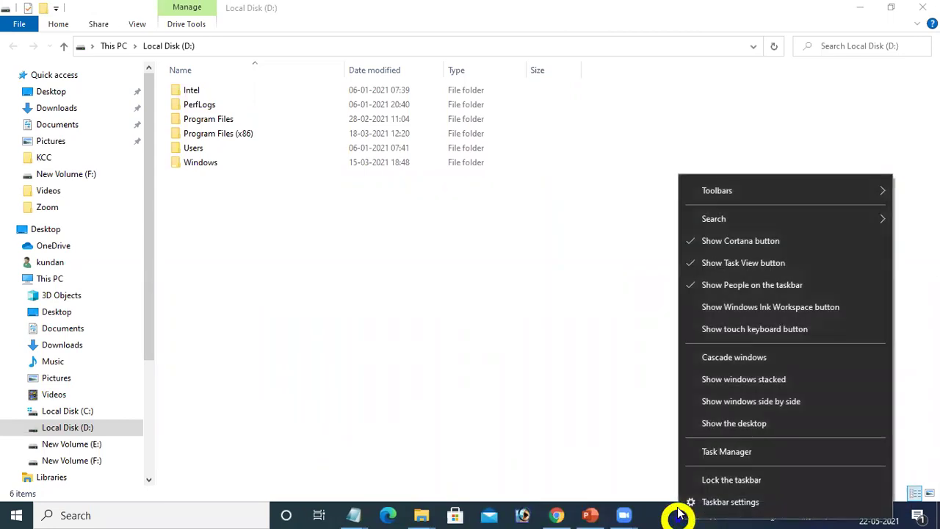
{"action": "mouse_move", "coordinate": [759, 190]}
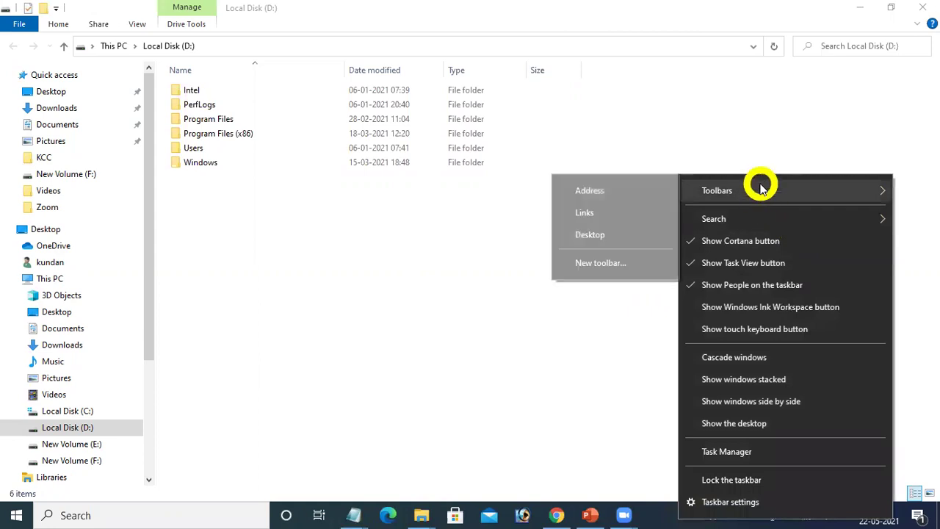
{"action": "left_click", "coordinate": [599, 218]}
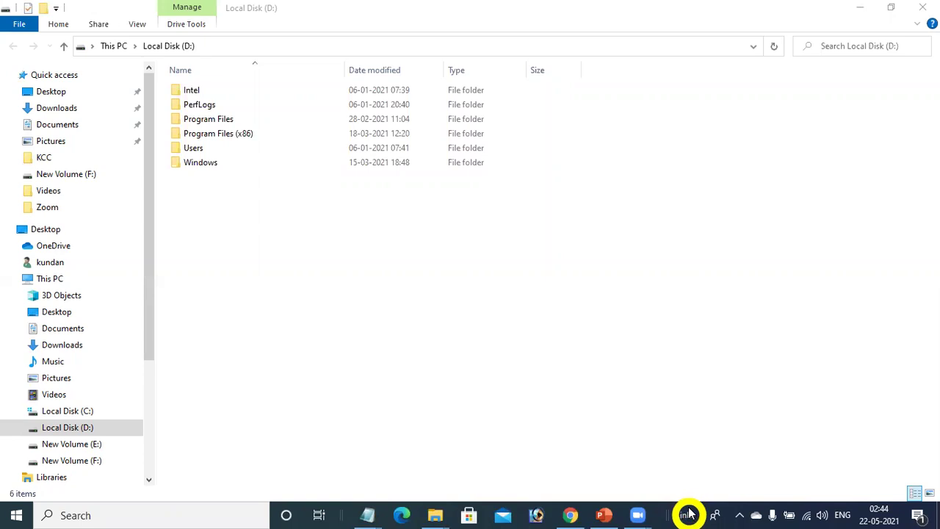
{"action": "left_click_drag", "start_coordinate": [665, 511], "coordinate": [663, 512]}
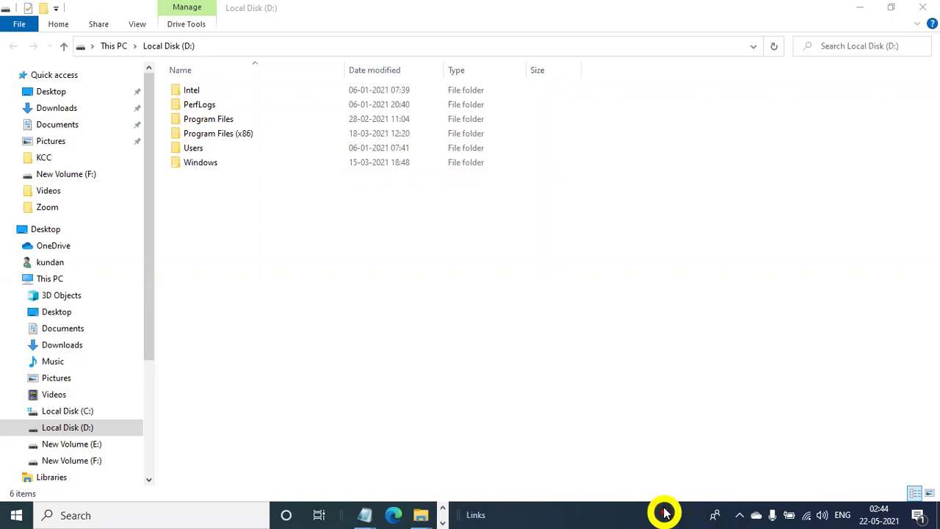
Step: Remove the Links toolbar from the taskbar
{"action": "right_click", "coordinate": [602, 514]}
{"action": "mouse_move", "coordinate": [692, 68]}
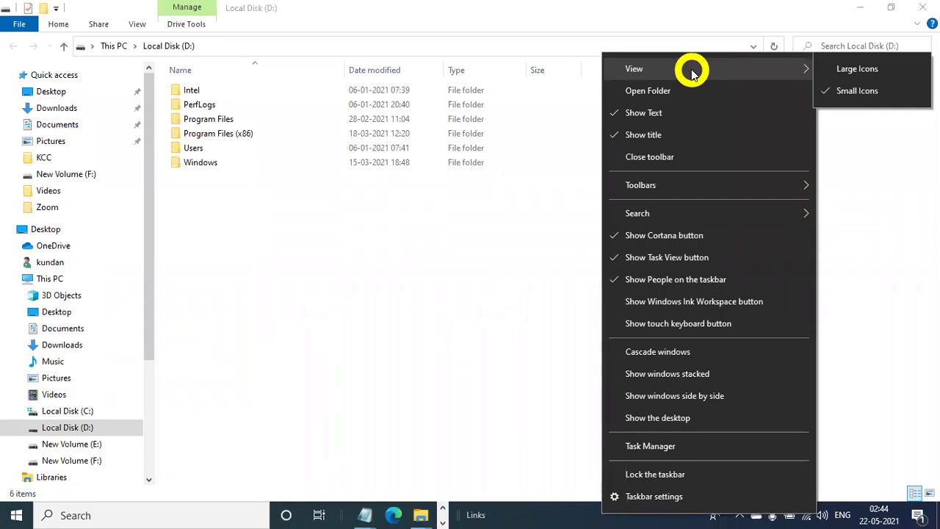
{"action": "left_click", "coordinate": [423, 506]}
{"action": "right_click", "coordinate": [423, 505]}
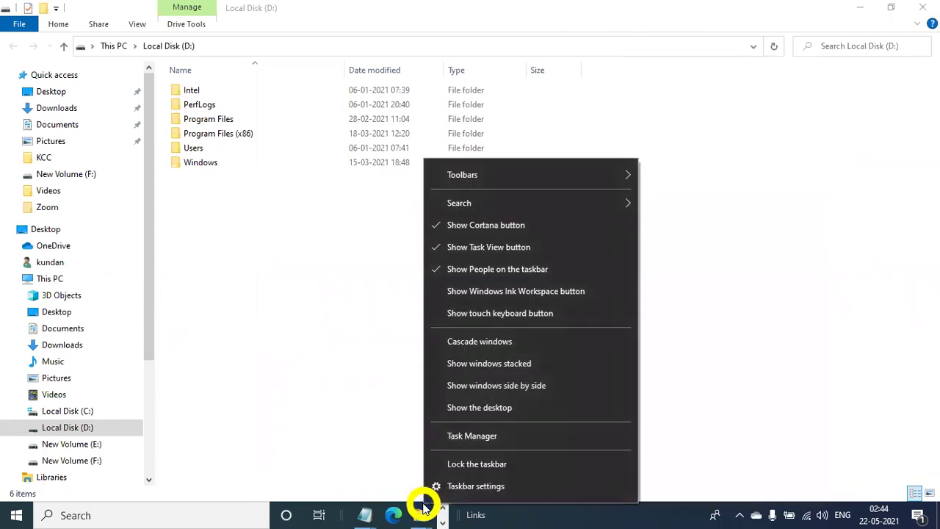
{"action": "mouse_move", "coordinate": [504, 174]}
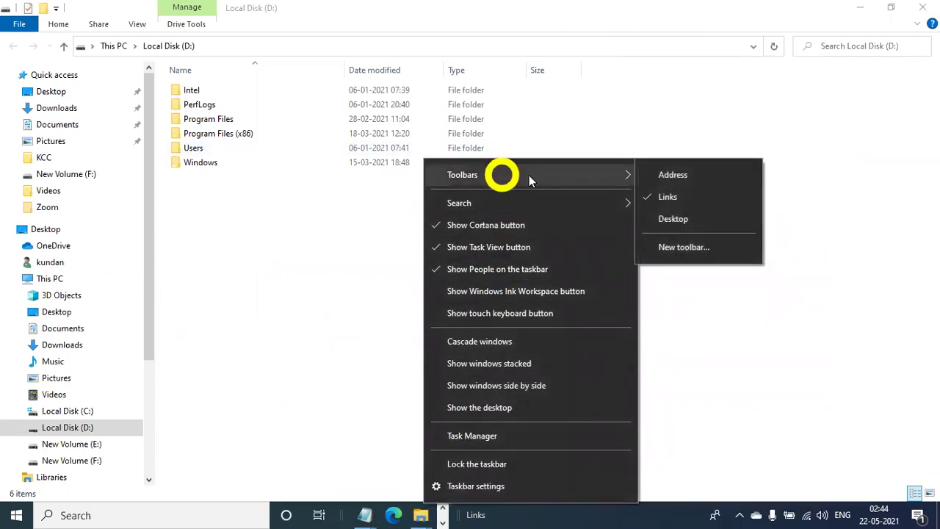
{"action": "left_click", "coordinate": [707, 195]}
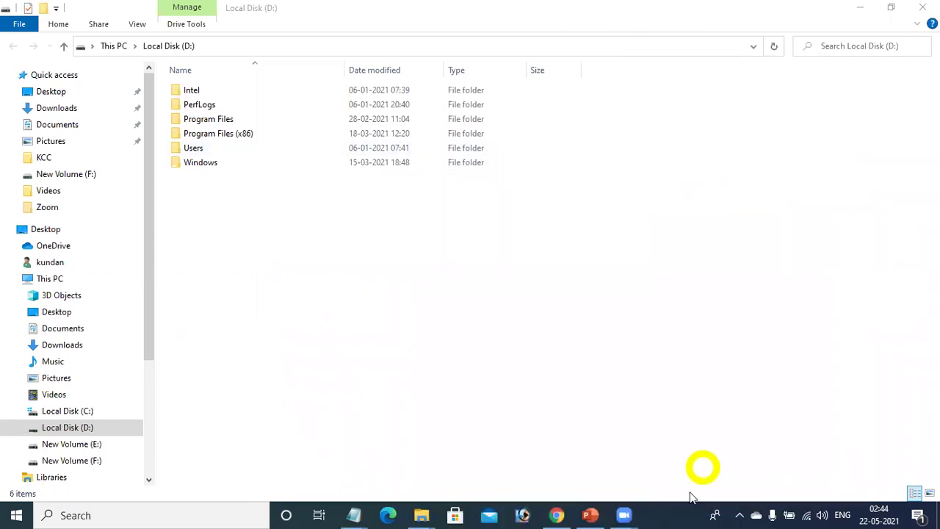
Step: Add the Desktop toolbar to the taskbar and expand its list of desktop items
{"action": "right_click", "coordinate": [665, 514]}
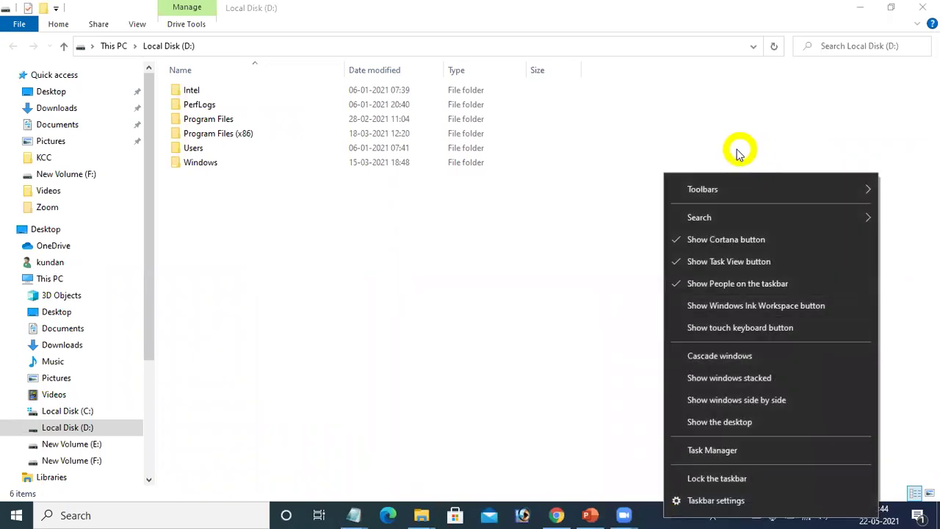
{"action": "mouse_move", "coordinate": [729, 192]}
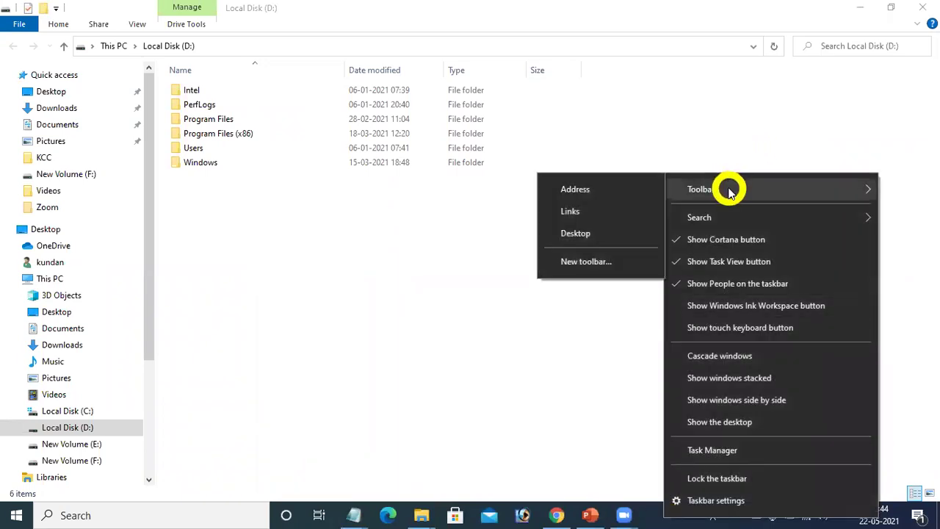
{"action": "left_click", "coordinate": [589, 234]}
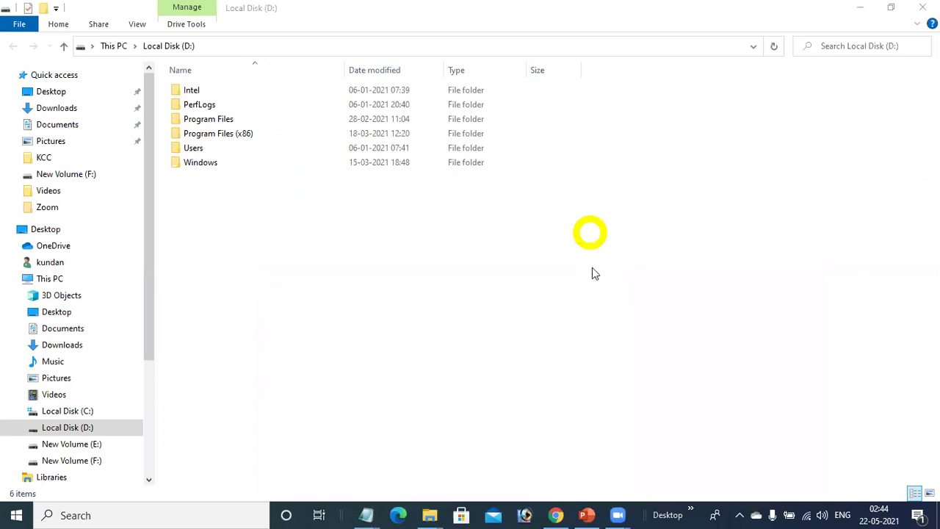
{"action": "left_click", "coordinate": [671, 514]}
{"action": "left_click", "coordinate": [690, 508]}
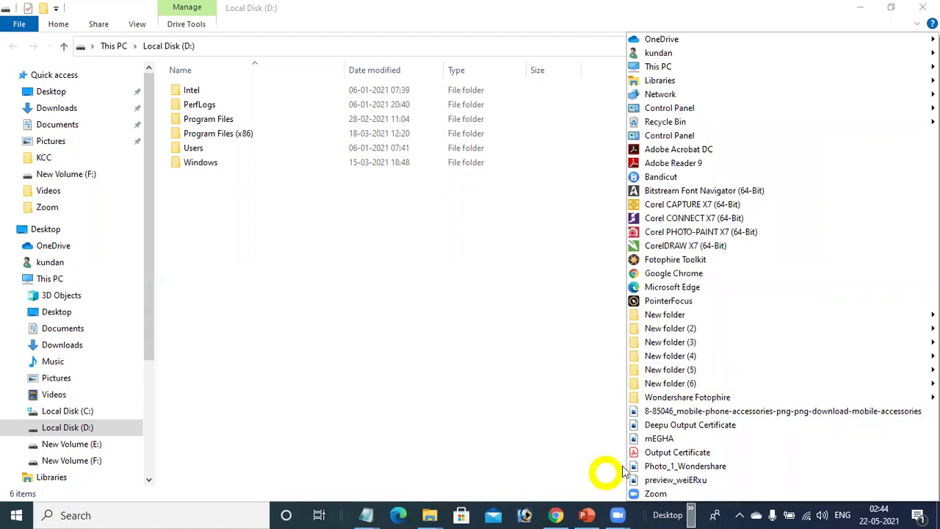
Step: Remove the Desktop toolbar from the taskbar
{"action": "right_click", "coordinate": [640, 514]}
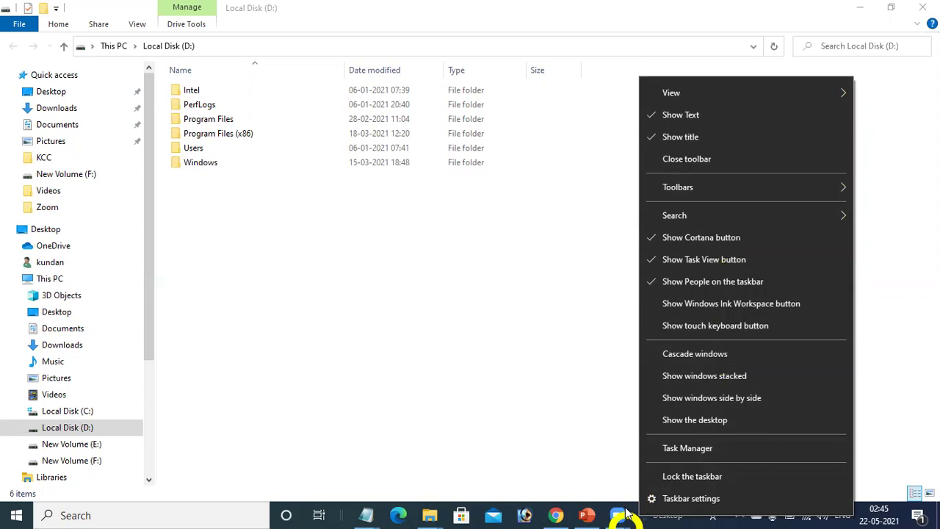
{"action": "left_click", "coordinate": [633, 513]}
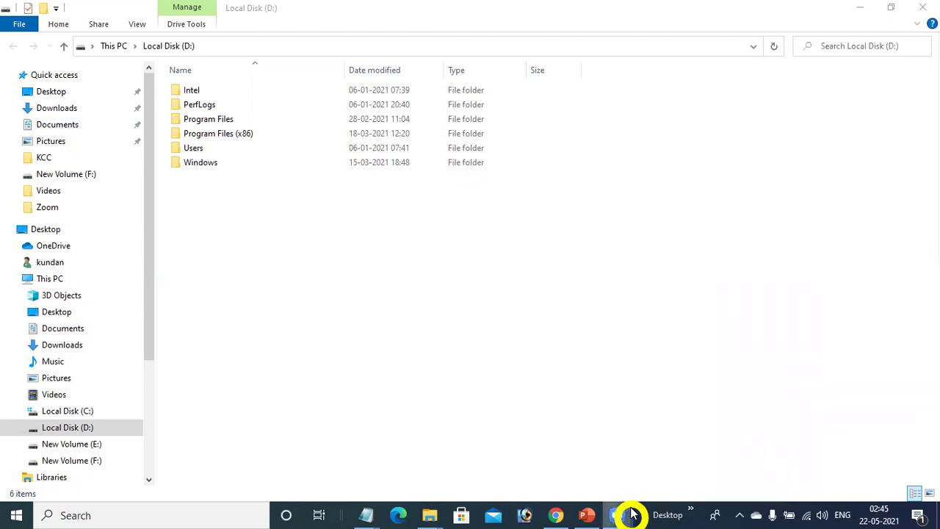
{"action": "right_click", "coordinate": [636, 513]}
{"action": "right_click", "coordinate": [646, 513]}
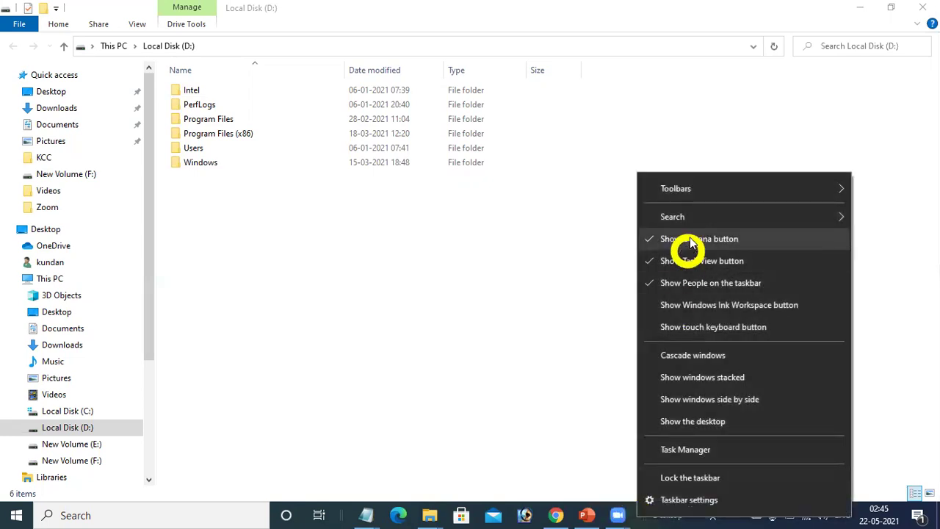
{"action": "mouse_move", "coordinate": [703, 189]}
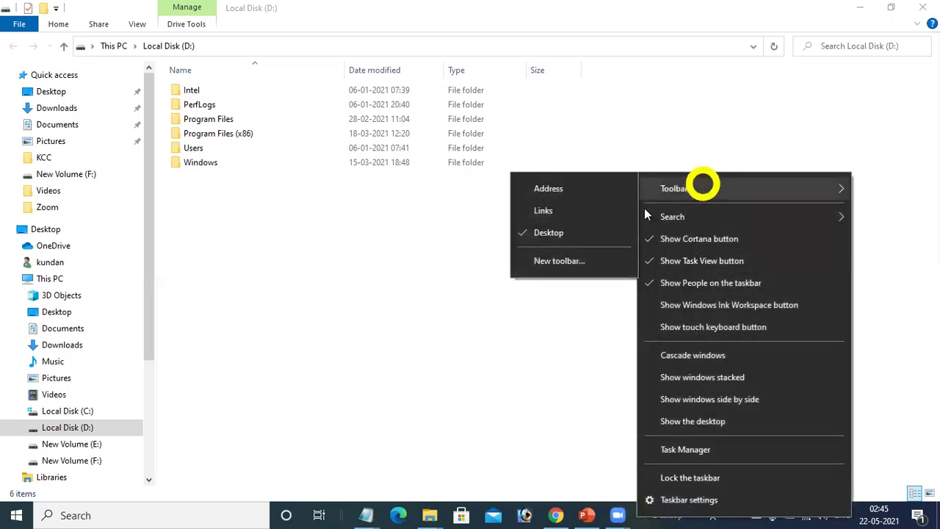
{"action": "left_click", "coordinate": [593, 235]}
Step: Switch the taskbar search box to a search icon and try opening the search panel from it
{"action": "right_click", "coordinate": [666, 514]}
{"action": "mouse_move", "coordinate": [737, 213]}
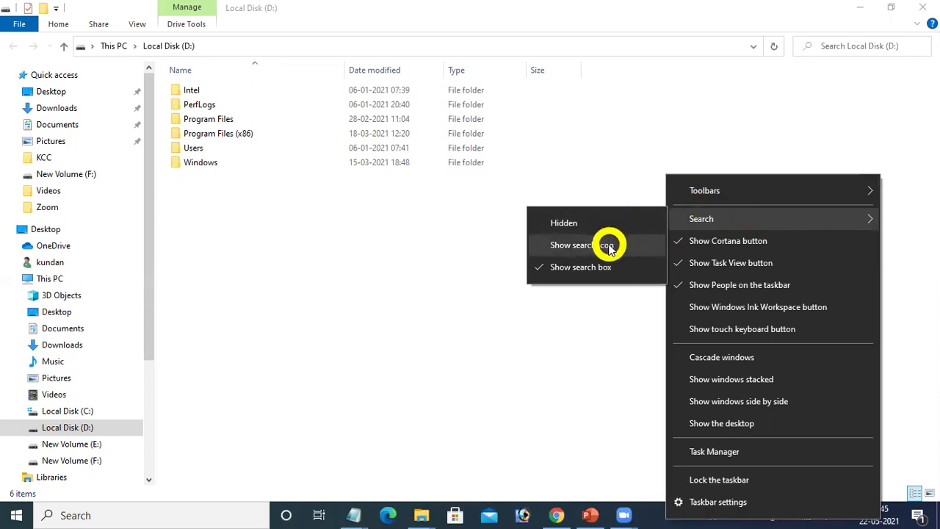
{"action": "left_click", "coordinate": [609, 248]}
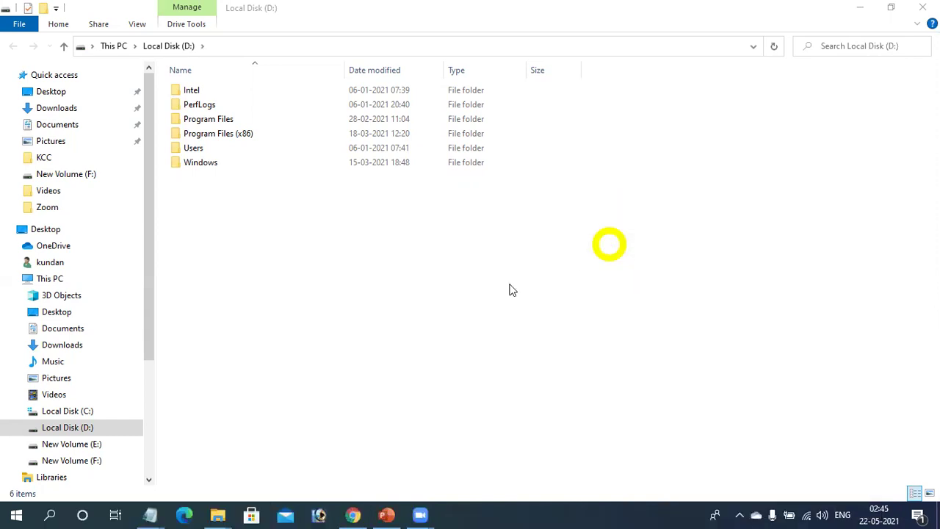
{"action": "left_click", "coordinate": [51, 514]}
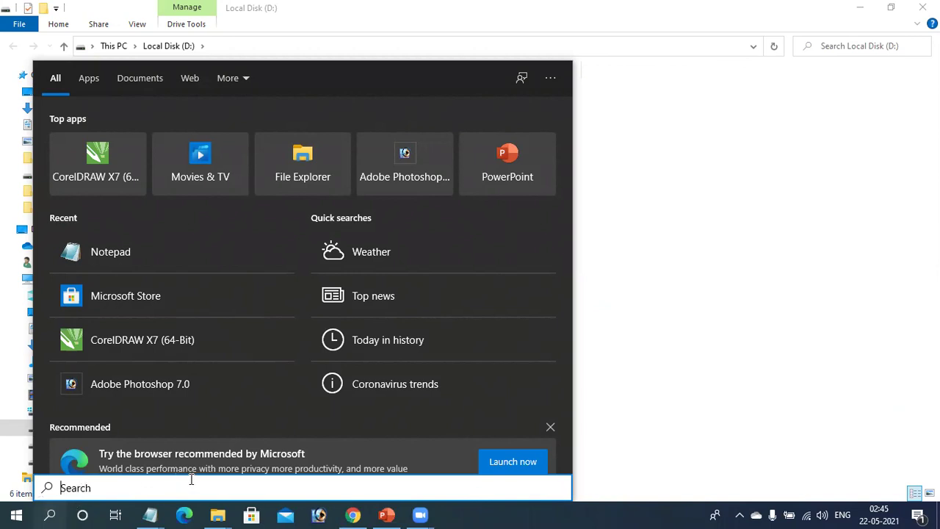
{"action": "left_click", "coordinate": [534, 513]}
Step: Show the touch keyboard button on the taskbar and minimize the Local Disk (D:) window
{"action": "right_click", "coordinate": [534, 512]}
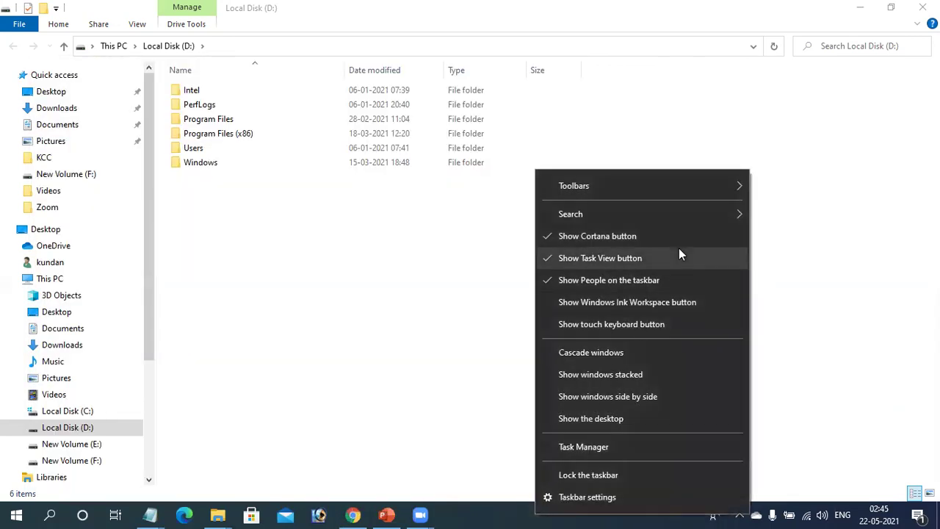
{"action": "mouse_move", "coordinate": [652, 213]}
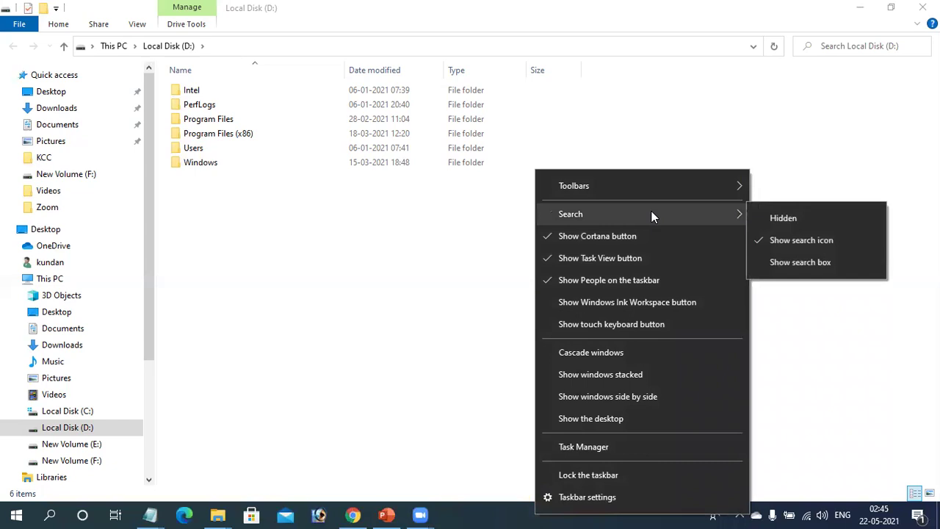
{"action": "left_click", "coordinate": [801, 216]}
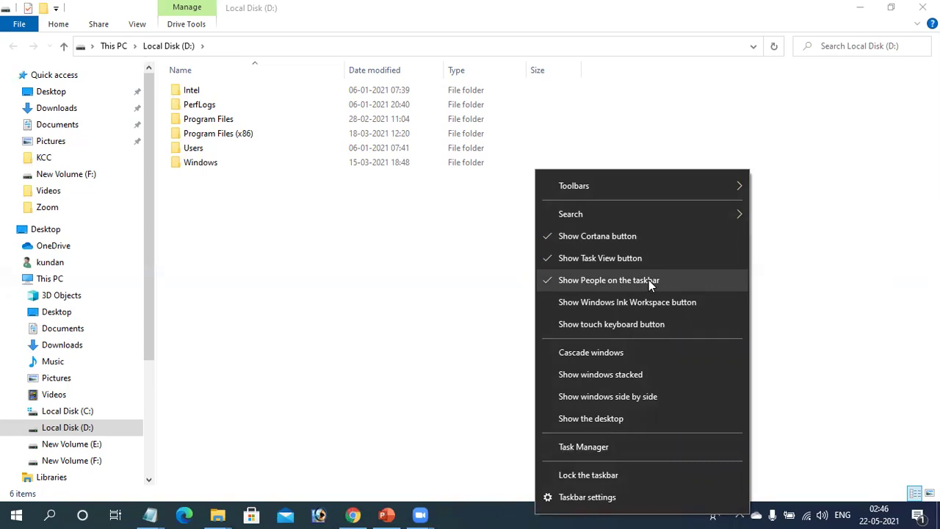
{"action": "left_click", "coordinate": [595, 332]}
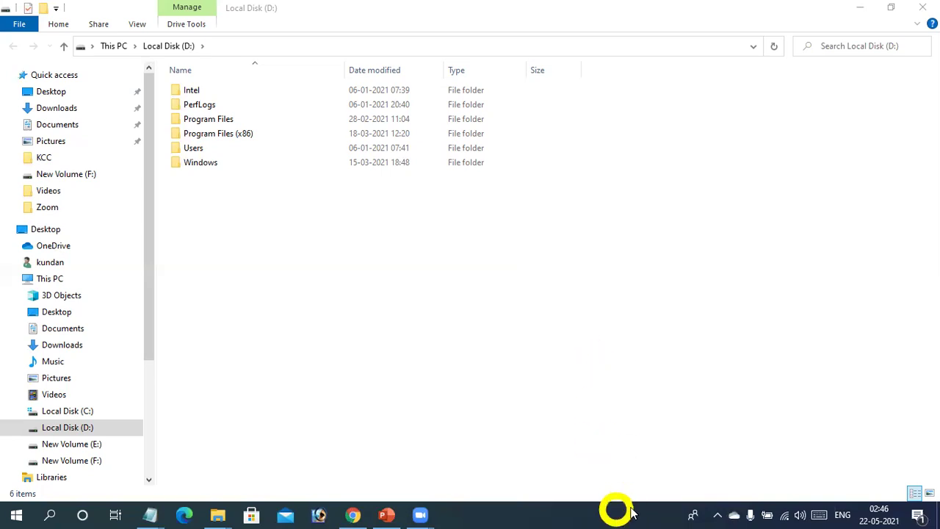
{"action": "left_click", "coordinate": [855, 16]}
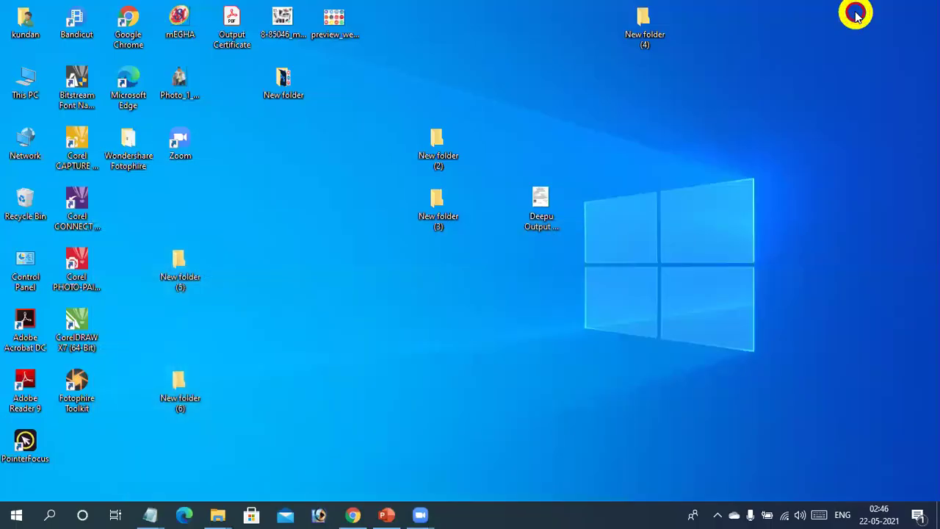
Step: Hide the taskbar's touch keyboard button and show it again, and open and close the touch keyboard with it
{"action": "right_click", "coordinate": [582, 514]}
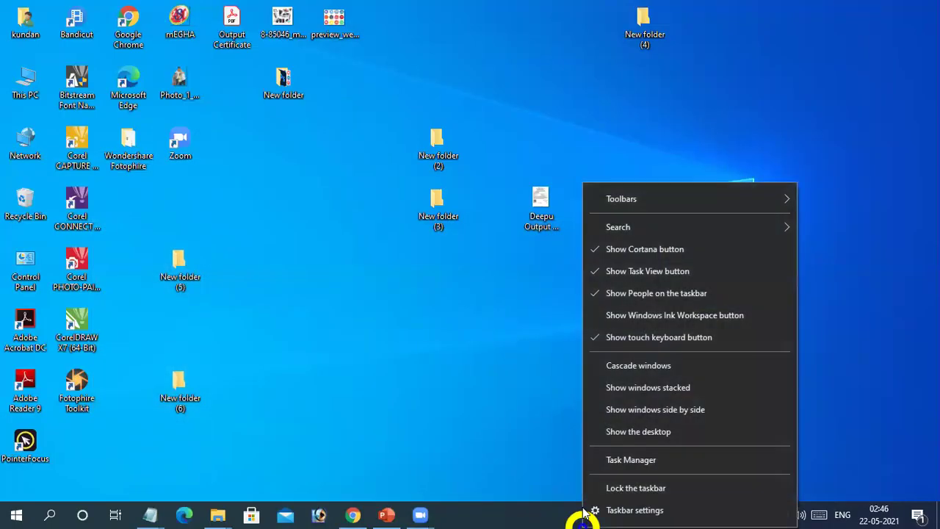
{"action": "left_click", "coordinate": [665, 338]}
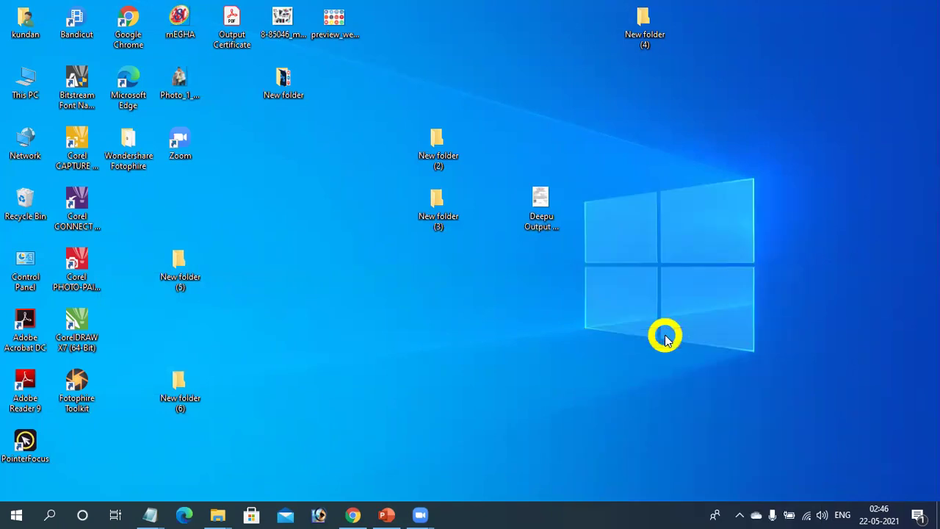
{"action": "right_click", "coordinate": [624, 511]}
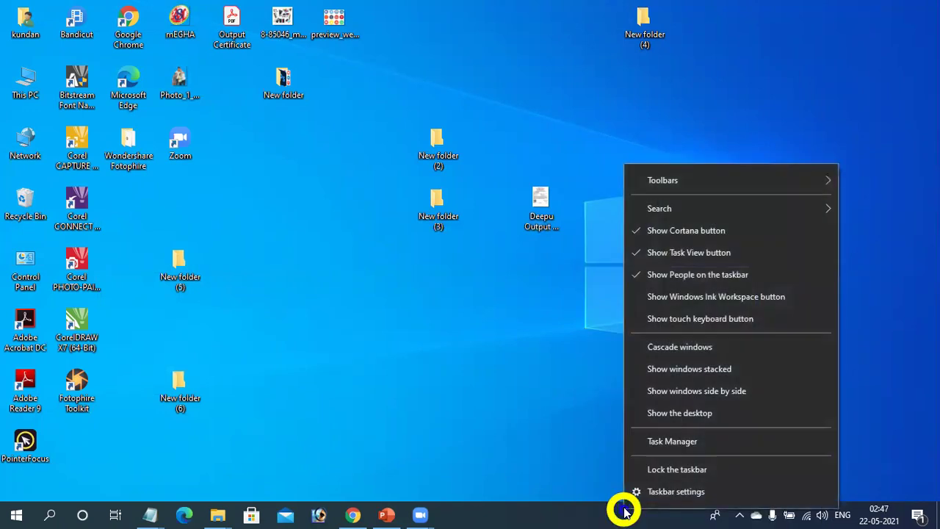
{"action": "left_click", "coordinate": [703, 320]}
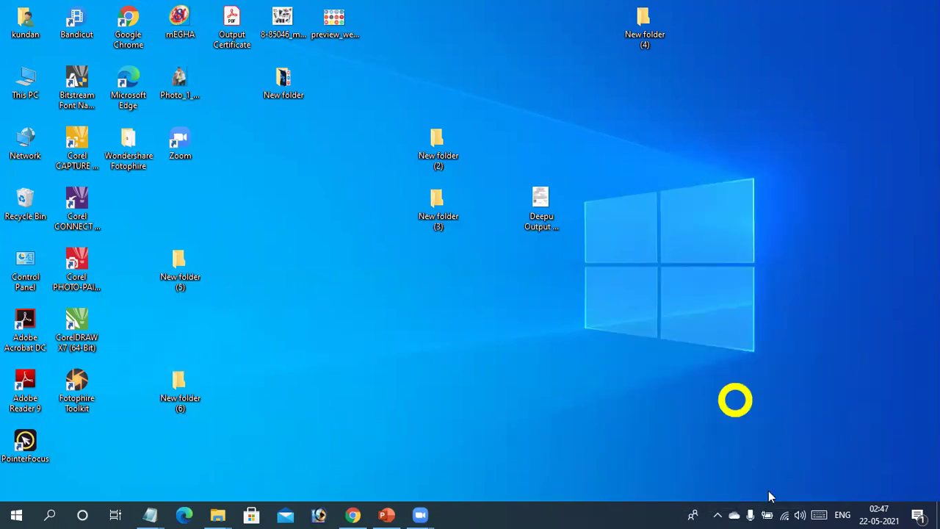
{"action": "left_click", "coordinate": [822, 513]}
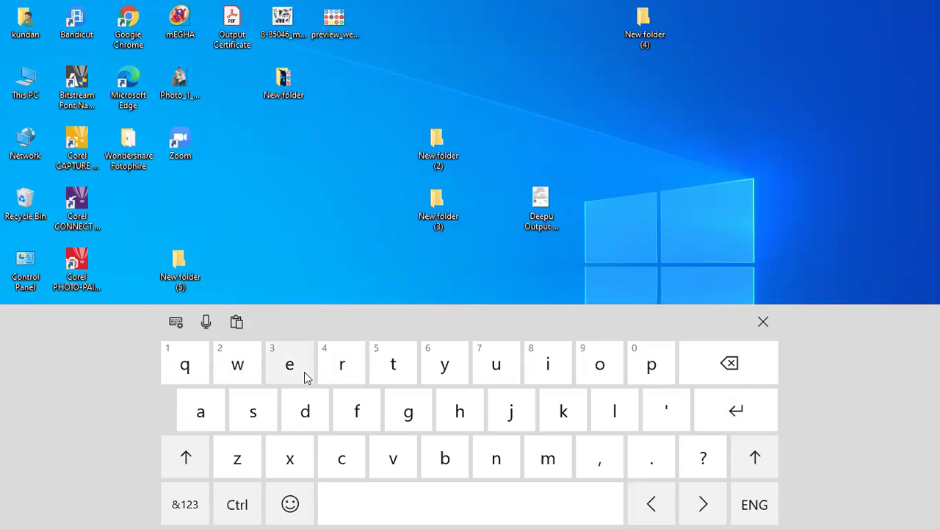
{"action": "left_click", "coordinate": [762, 324]}
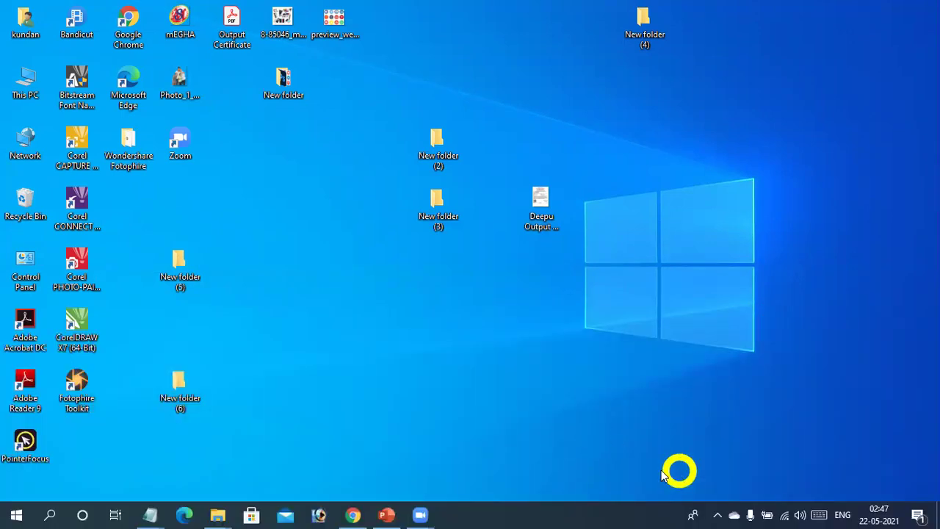
Step: Search for osk to open the On-Screen Keyboard and move its window higher on the desktop
{"action": "left_click", "coordinate": [52, 514]}
{"action": "type", "text": "osk"}
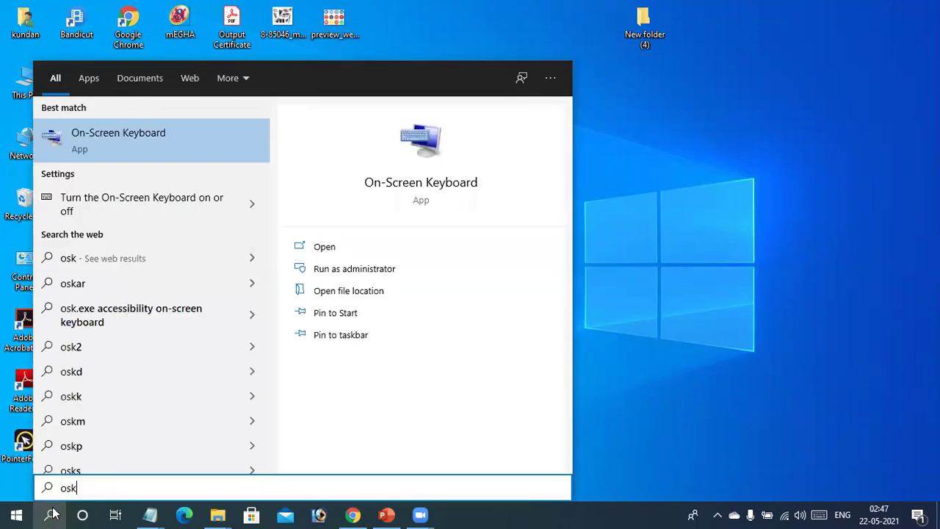
{"action": "key", "text": "Return"}
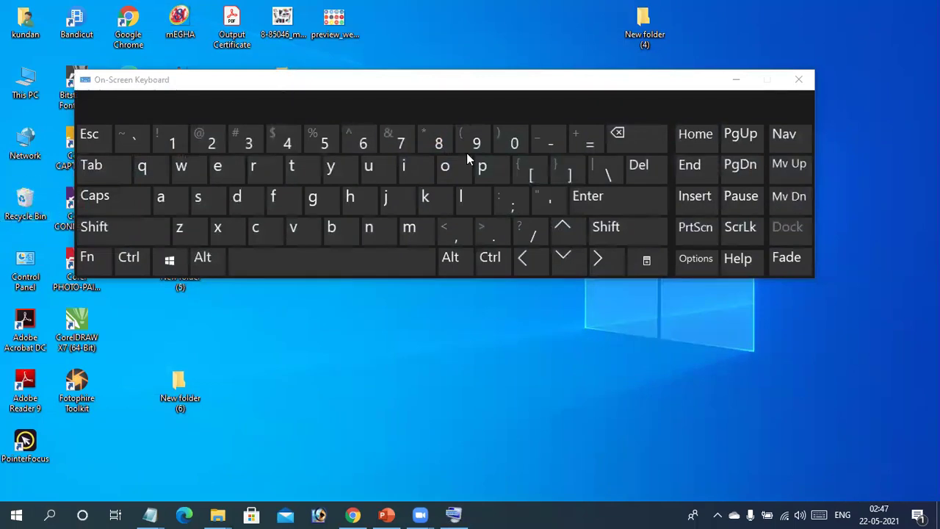
{"action": "left_click", "coordinate": [538, 89]}
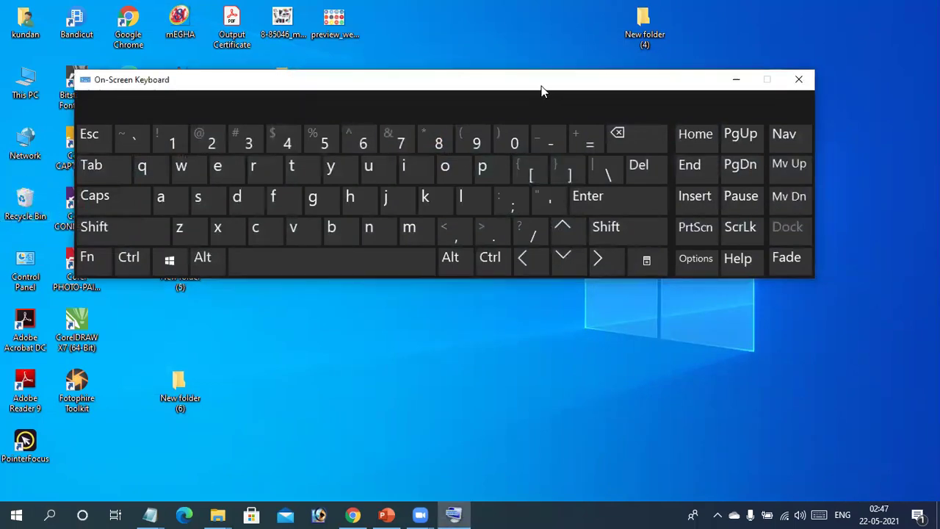
{"action": "left_click_drag", "start_coordinate": [542, 90], "coordinate": [583, 58]}
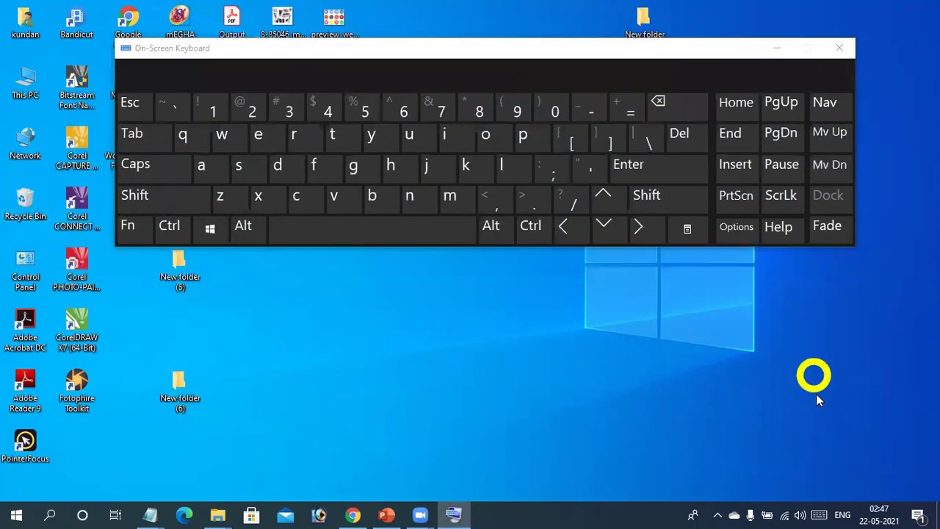
Step: Try to open the touch keyboard from the taskbar alongside the On-Screen Keyboard, and close the On-Screen Keyboard
{"action": "left_click", "coordinate": [822, 512]}
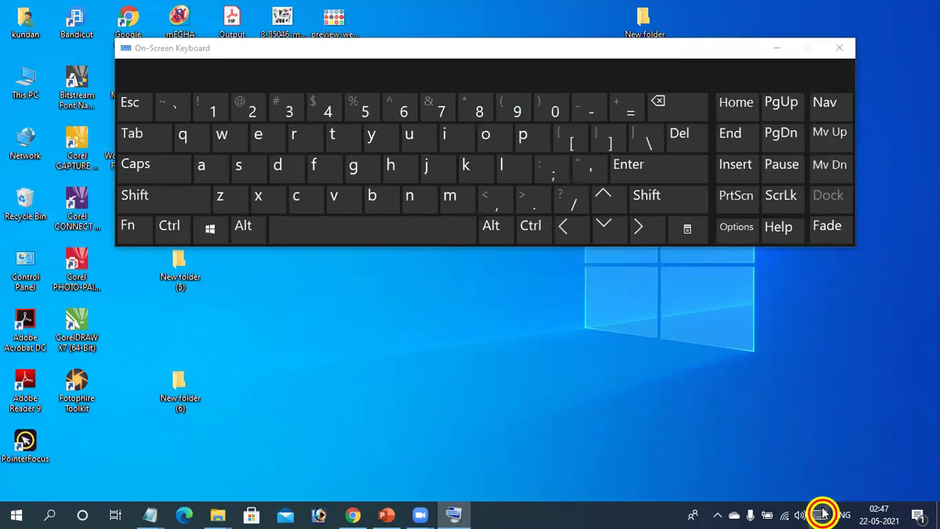
{"action": "left_click", "coordinate": [816, 512]}
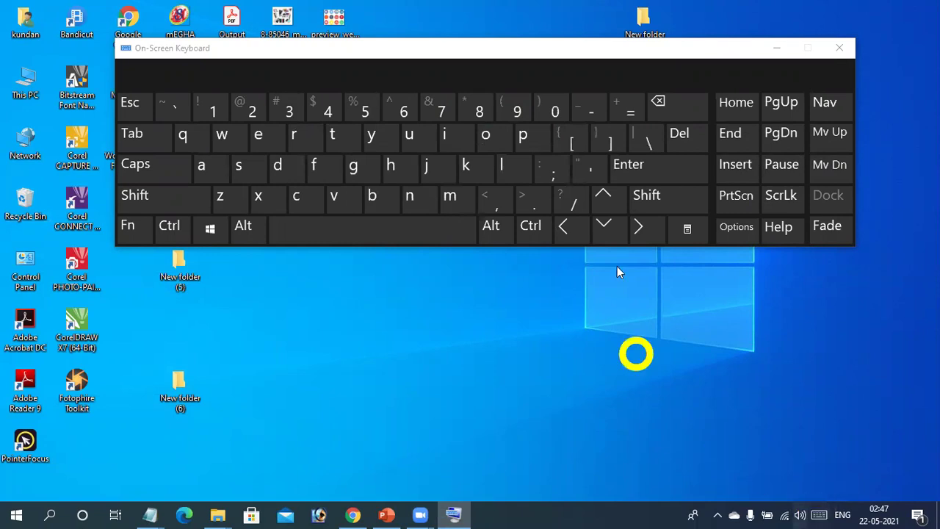
{"action": "left_click", "coordinate": [840, 50]}
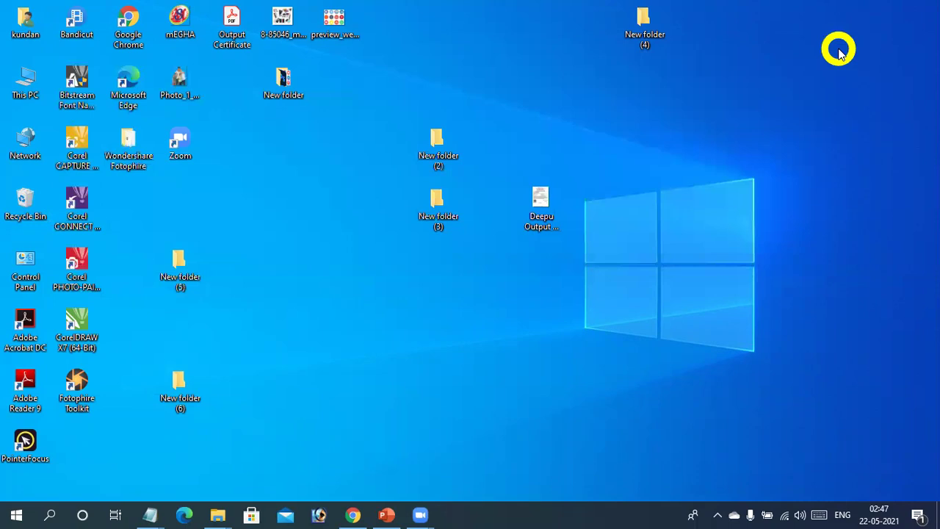
Step: Open and close the touch keyboard from the taskbar, and hide its taskbar button
{"action": "left_click", "coordinate": [816, 513]}
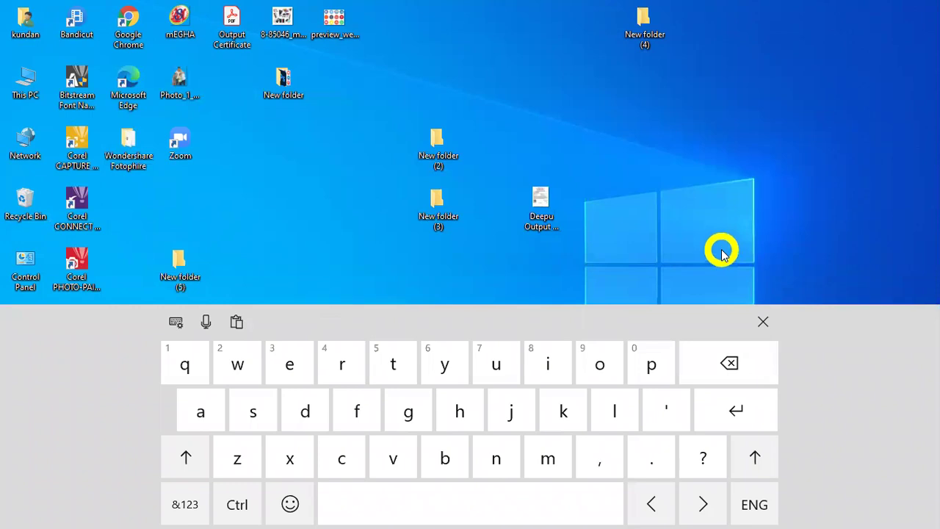
{"action": "left_click", "coordinate": [763, 321]}
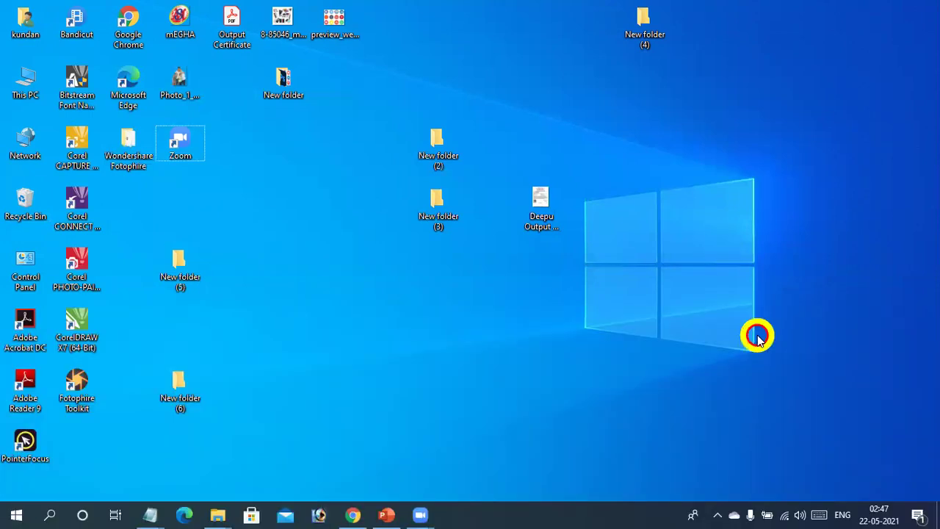
{"action": "right_click", "coordinate": [645, 513]}
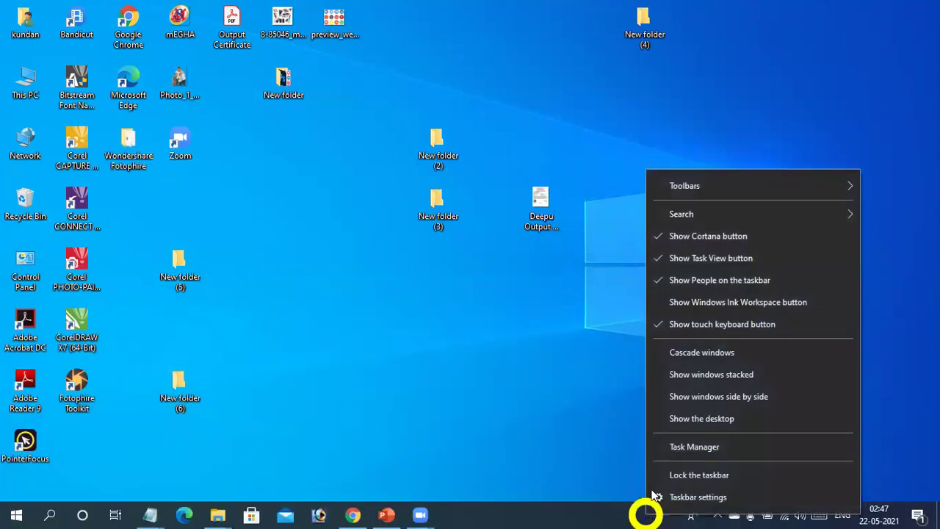
{"action": "left_click", "coordinate": [742, 323]}
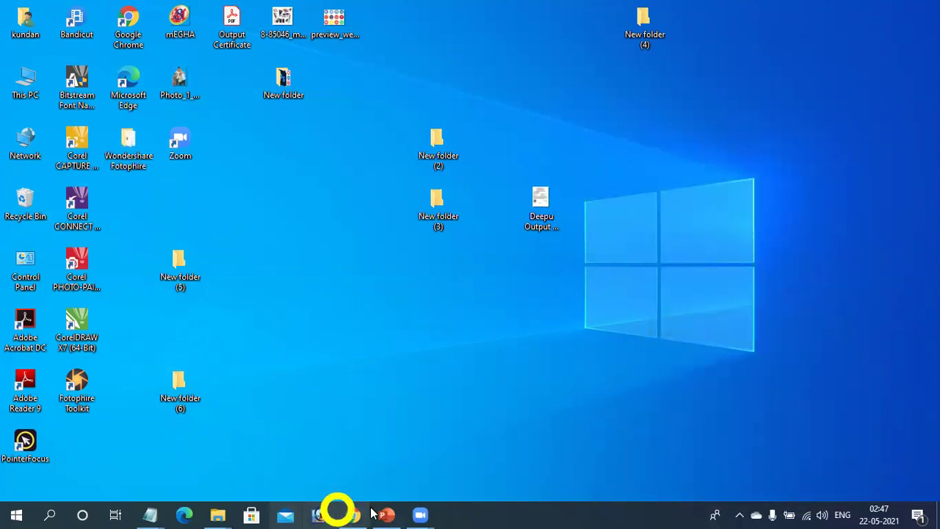
Step: Bring up the PointerFocus serial key Notepad window and launch Word by searching for winword
{"action": "mouse_move", "coordinate": [155, 514]}
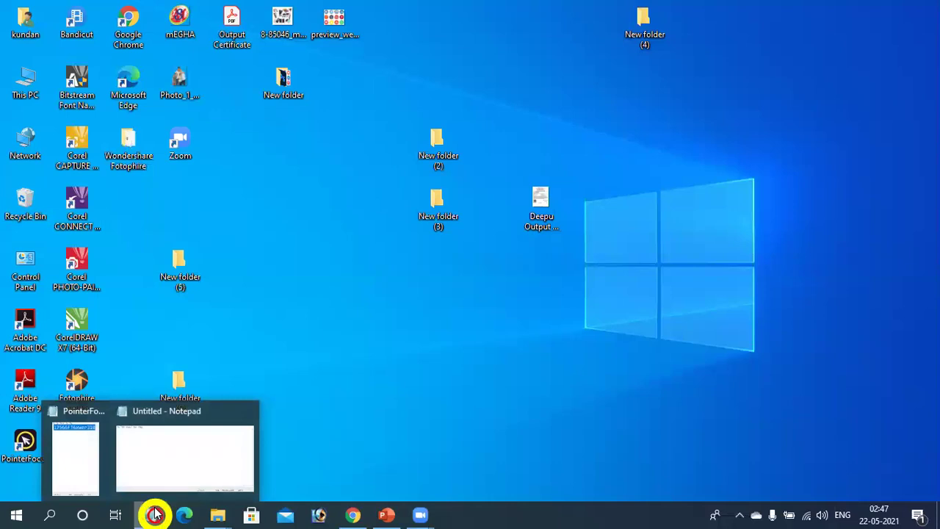
{"action": "left_click", "coordinate": [86, 470]}
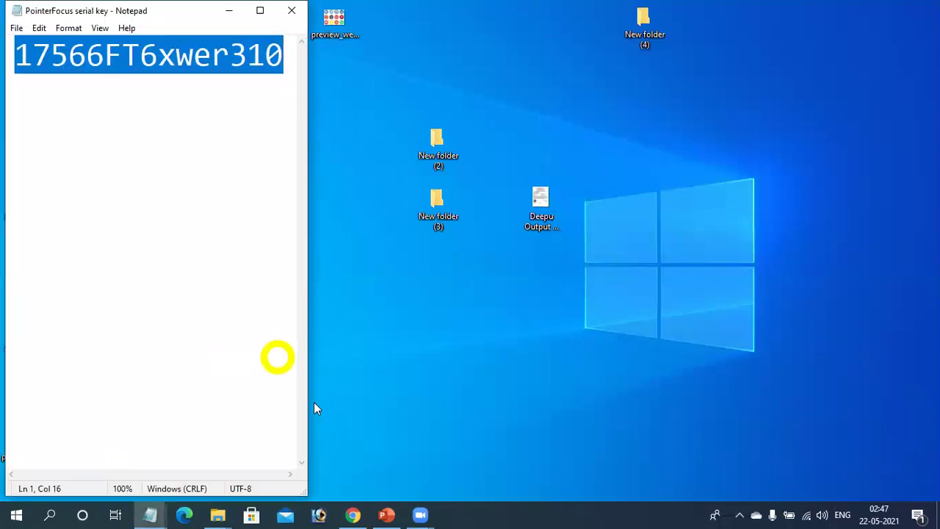
{"action": "left_click", "coordinate": [53, 513]}
{"action": "type", "text": "win"}
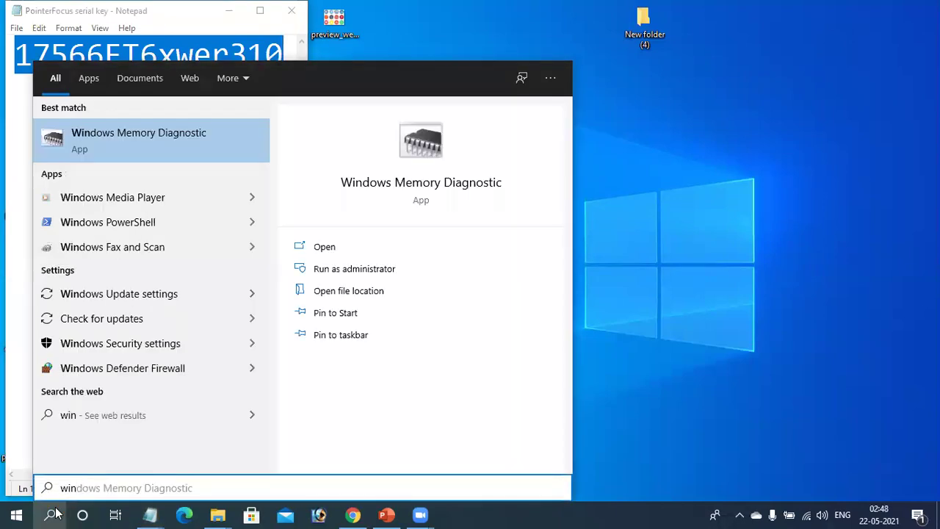
{"action": "type", "text": "word"}
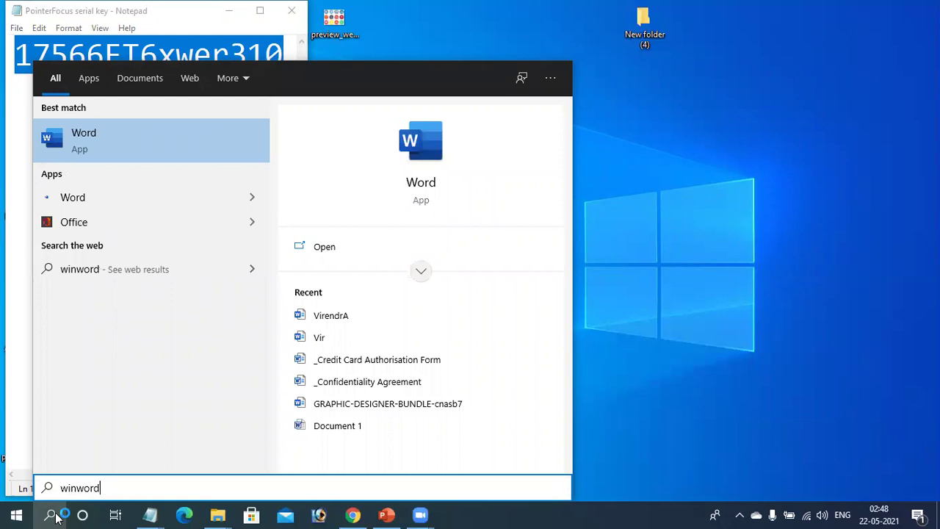
{"action": "key", "text": "Return"}
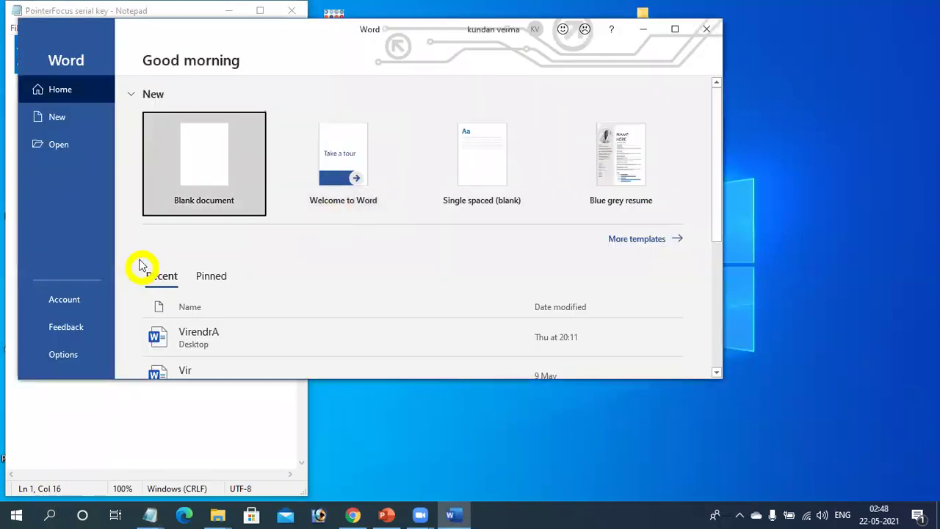
Step: Create a blank Word document and close the Document Recovery pane, removing the recovered files
{"action": "left_click", "coordinate": [226, 156]}
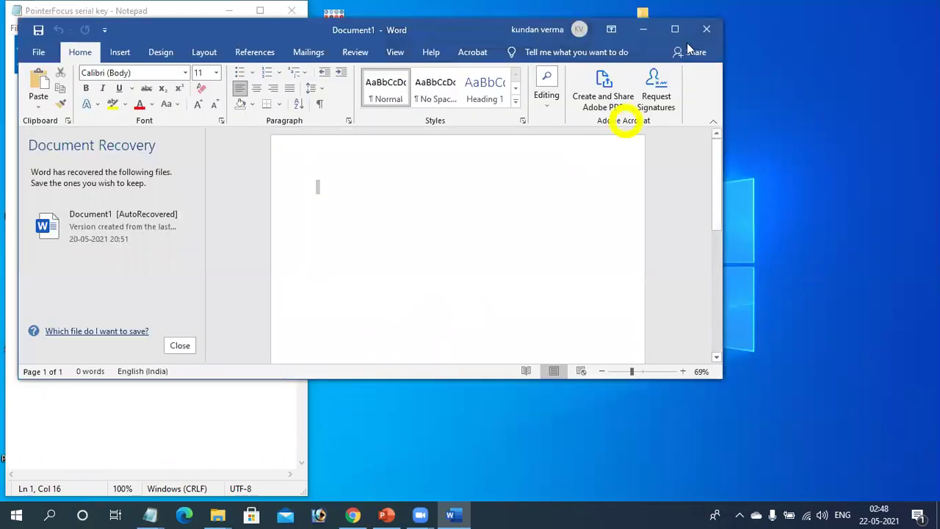
{"action": "left_click", "coordinate": [183, 343]}
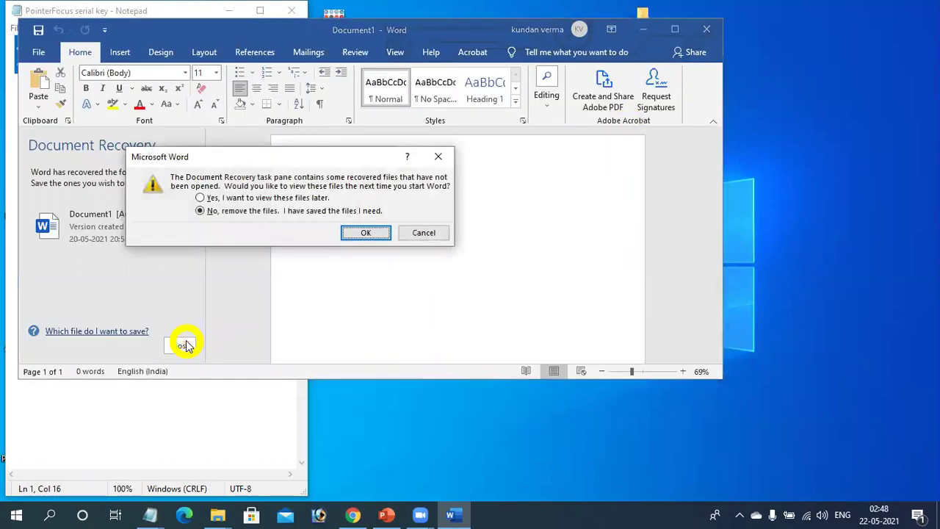
{"action": "left_click", "coordinate": [367, 232]}
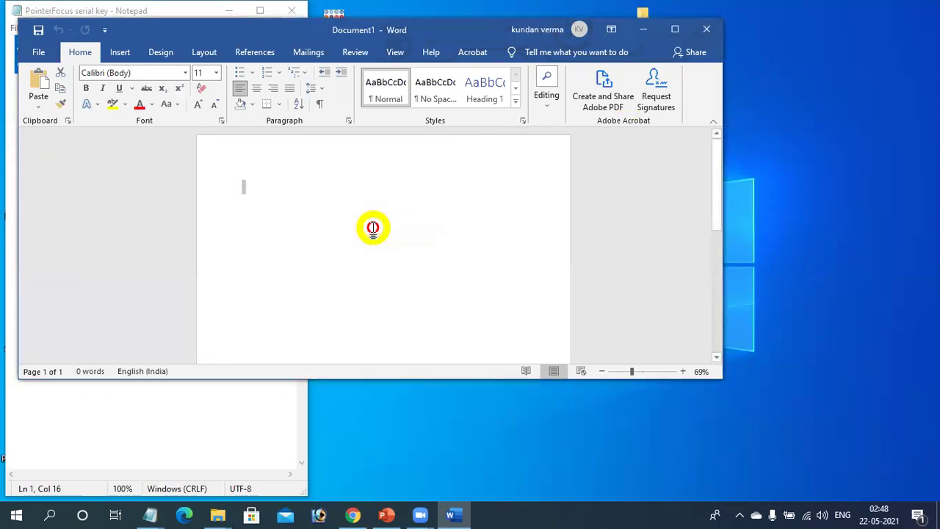
Step: Bring up Chrome, and try to cascade the windows with everything minimized to the desktop
{"action": "left_click", "coordinate": [353, 514]}
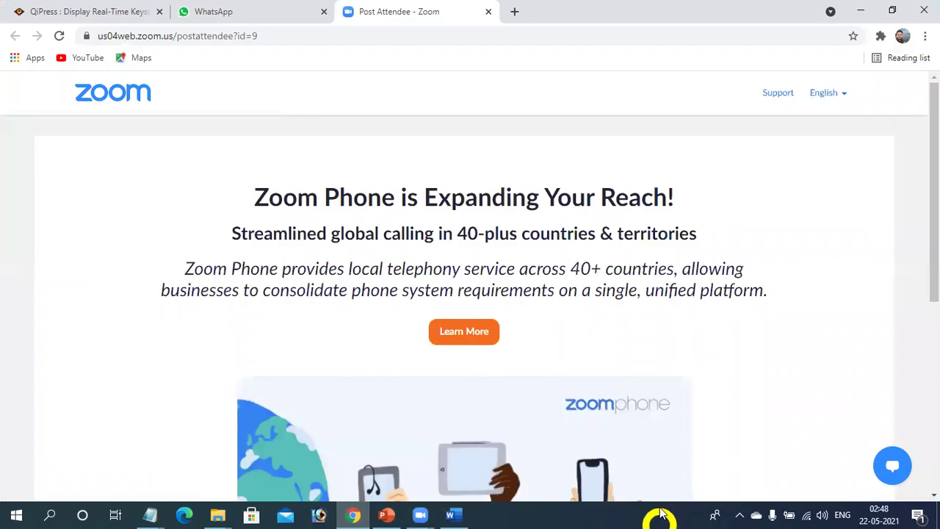
{"action": "key", "text": "super+d"}
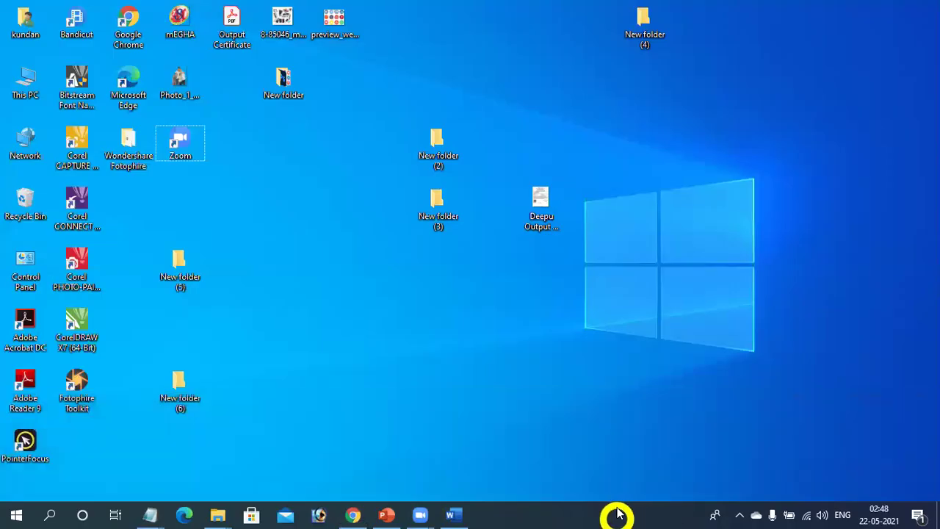
{"action": "right_click", "coordinate": [617, 516]}
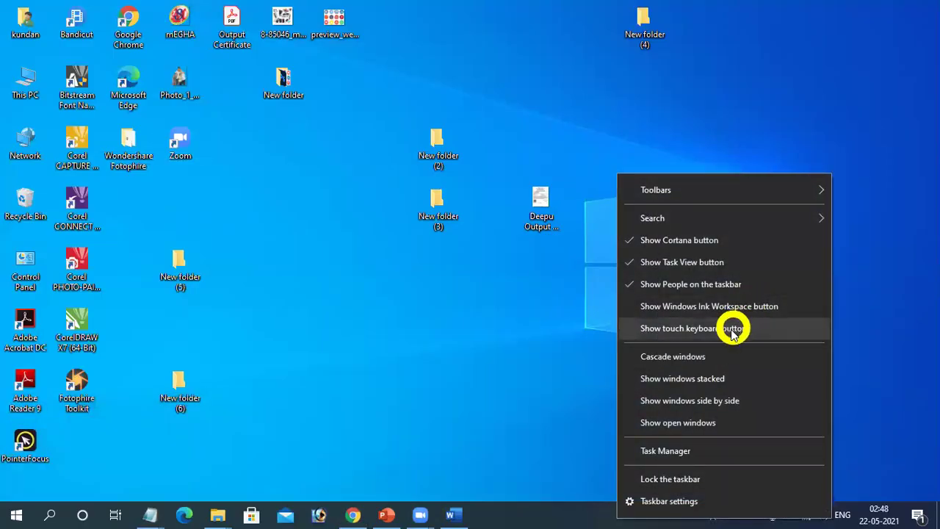
{"action": "left_click", "coordinate": [694, 355]}
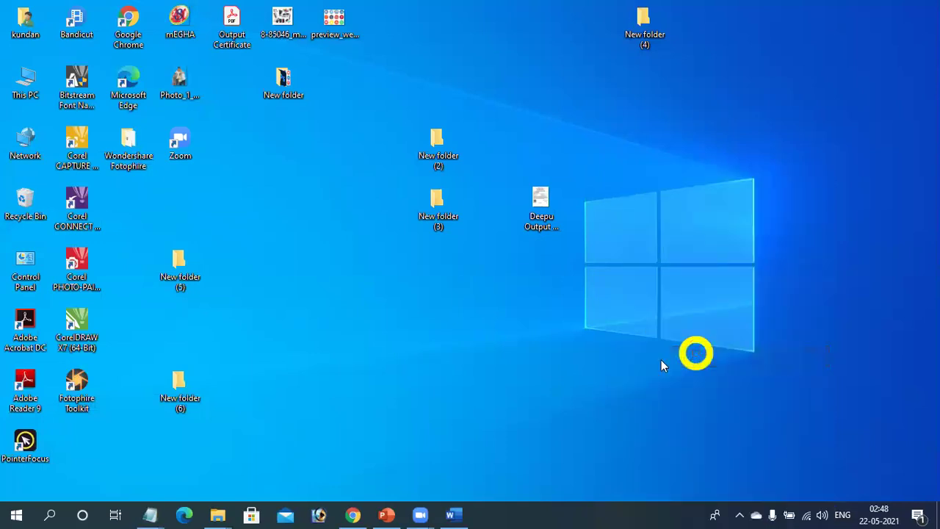
Step: Restore the Untitled Notepad, Word and Chrome windows and cascade them using the taskbar's window arrangement option
{"action": "mouse_move", "coordinate": [149, 514]}
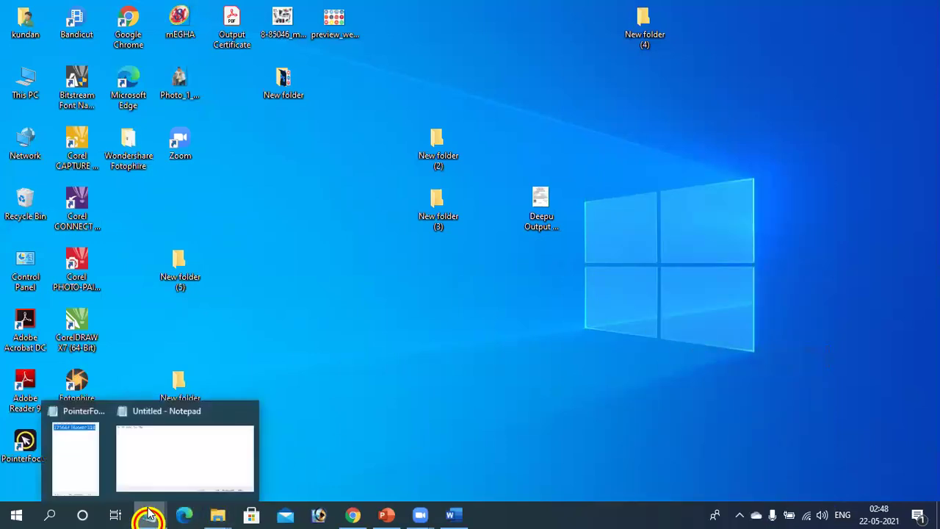
{"action": "left_click", "coordinate": [150, 462]}
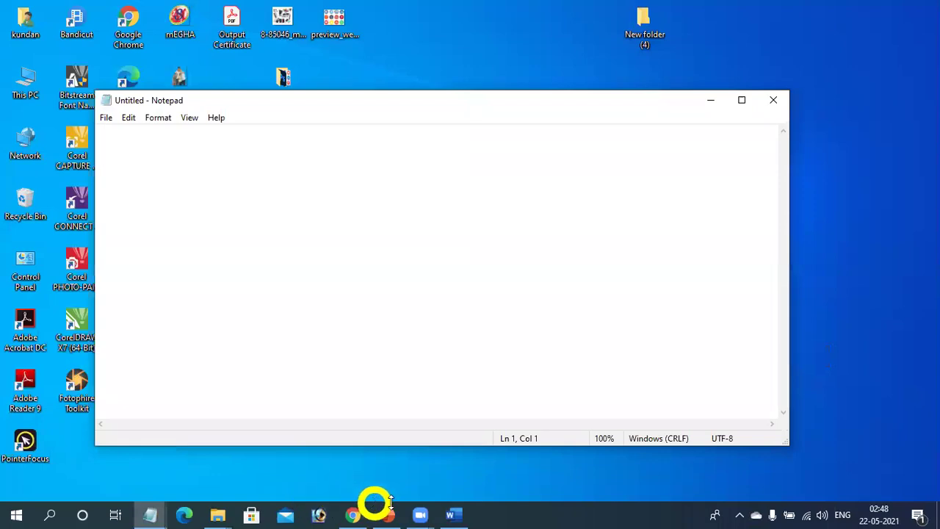
{"action": "left_click", "coordinate": [452, 514]}
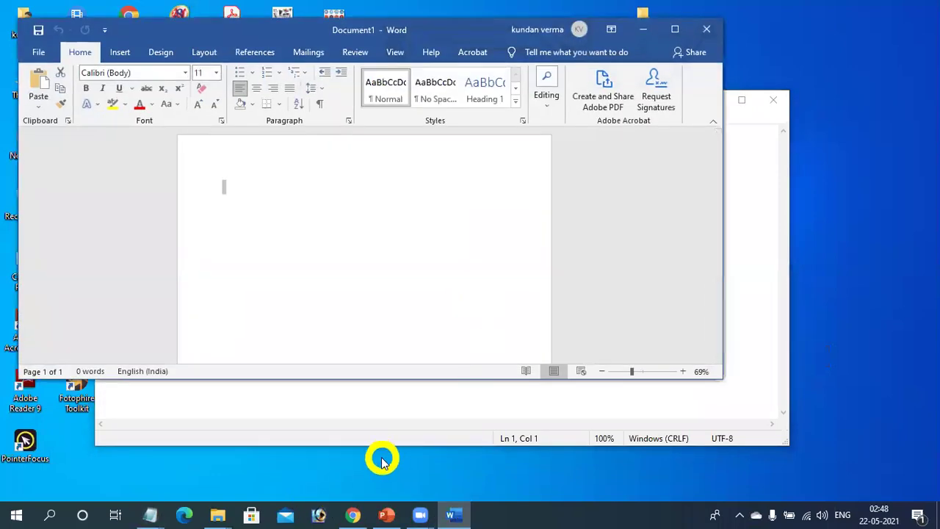
{"action": "left_click", "coordinate": [351, 513]}
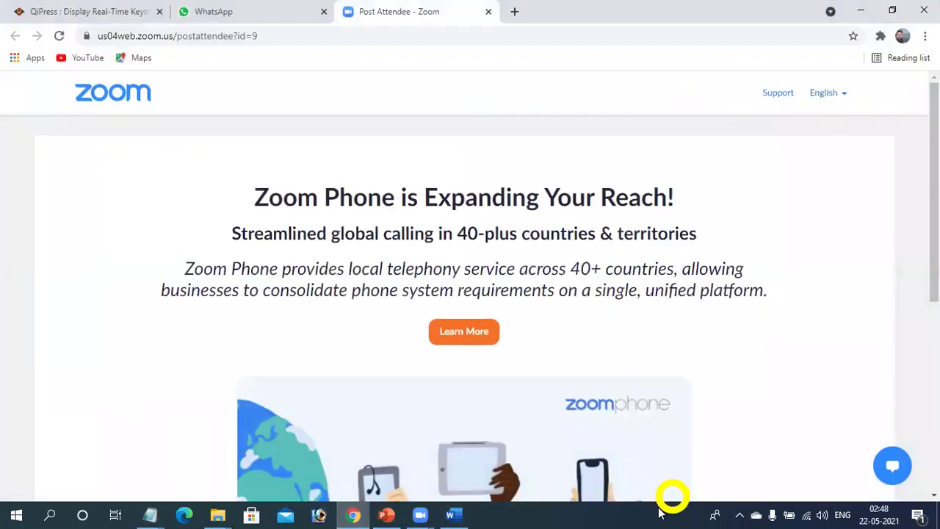
{"action": "right_click", "coordinate": [635, 514]}
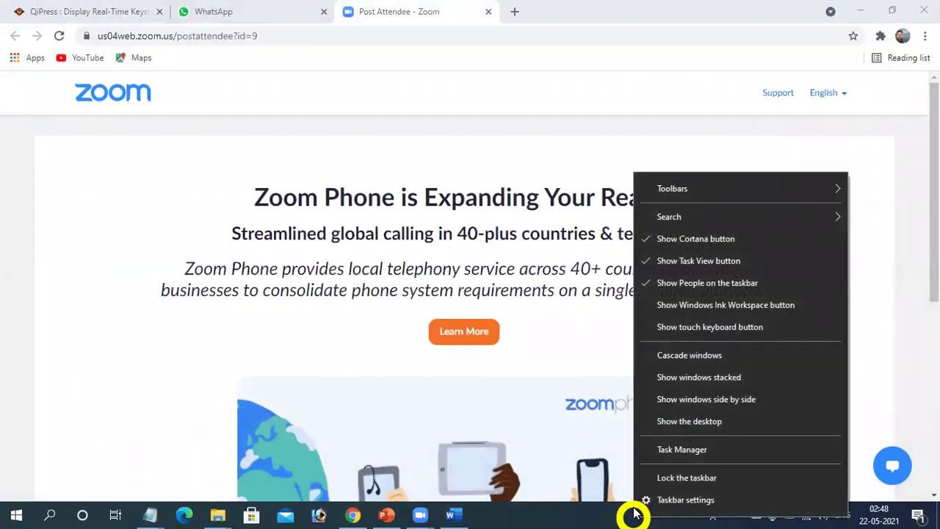
{"action": "left_click", "coordinate": [711, 360]}
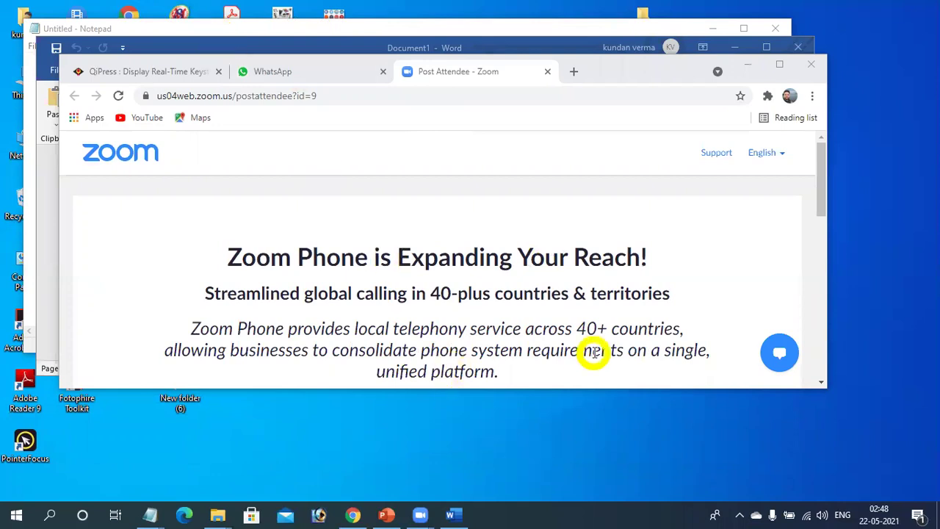
Step: Show the open Chrome, Notepad and Word windows stacked using the taskbar's window arrangement option
{"action": "right_click", "coordinate": [605, 516]}
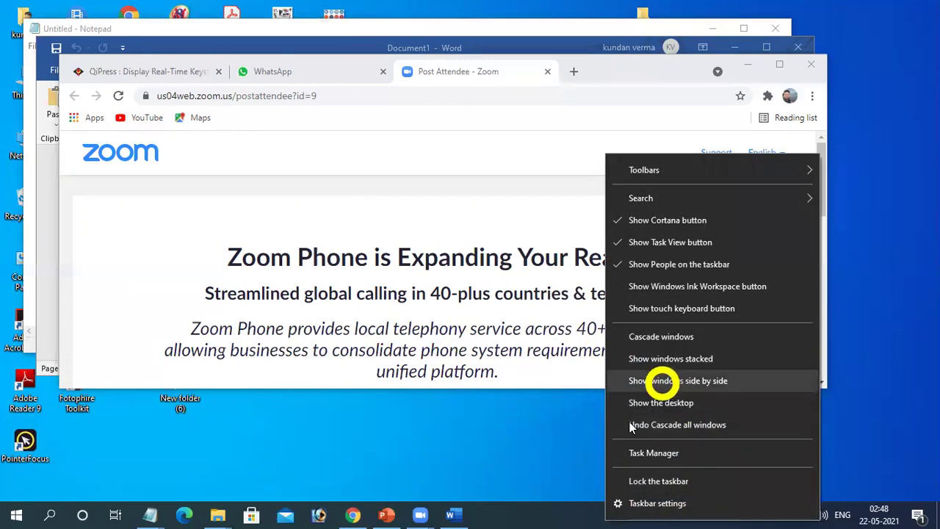
{"action": "left_click", "coordinate": [684, 360]}
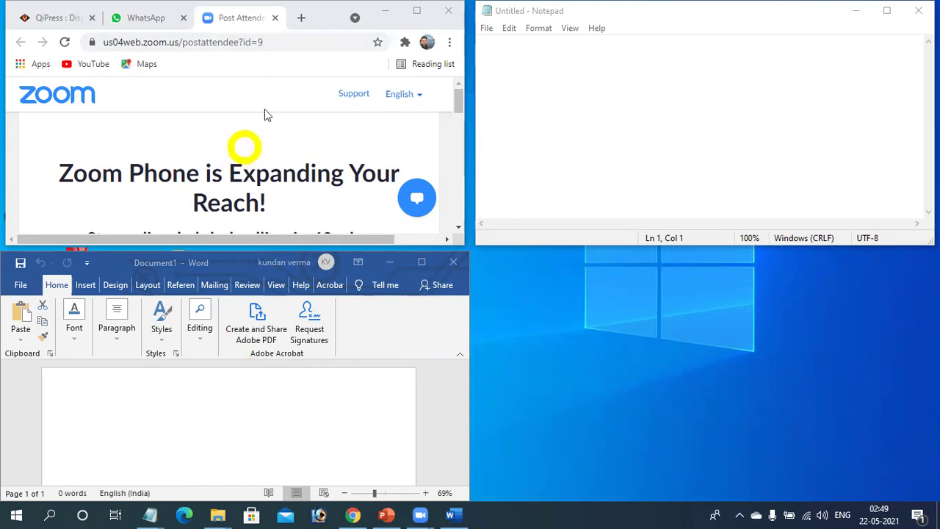
Step: Search for "about keyboard" in a new Chrome tab and open the Simple English Wikipedia article on the computer keyboard
{"action": "left_click", "coordinate": [305, 18]}
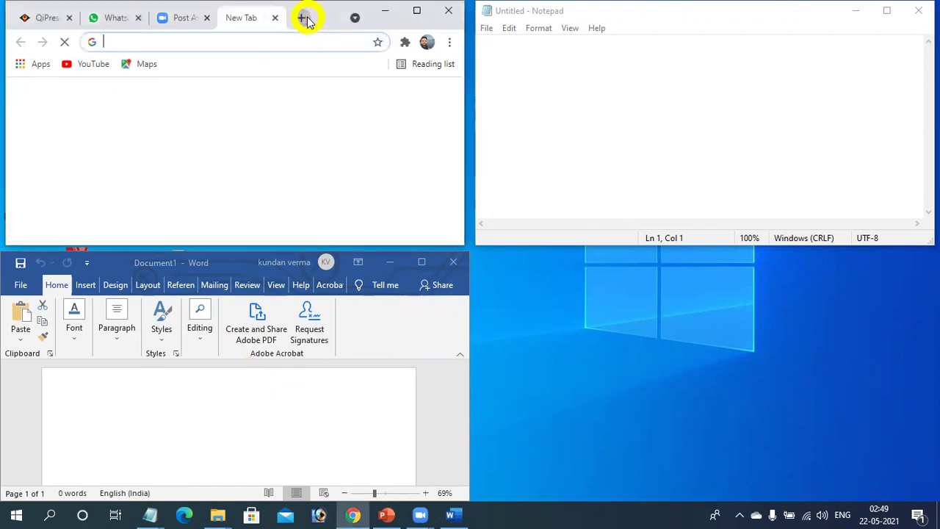
{"action": "left_click", "coordinate": [246, 42]}
{"action": "type", "text": "abot"}
{"action": "key", "text": "BackSpace"}
{"action": "key", "text": "BackSpace"}
{"action": "key", "text": "BackSpace"}
{"action": "key", "text": "BackSpace"}
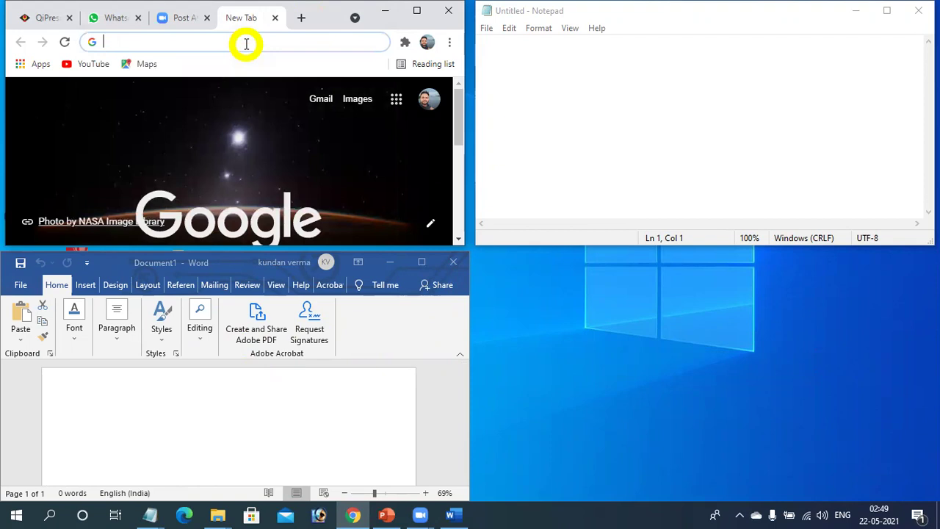
{"action": "type", "text": "abo"}
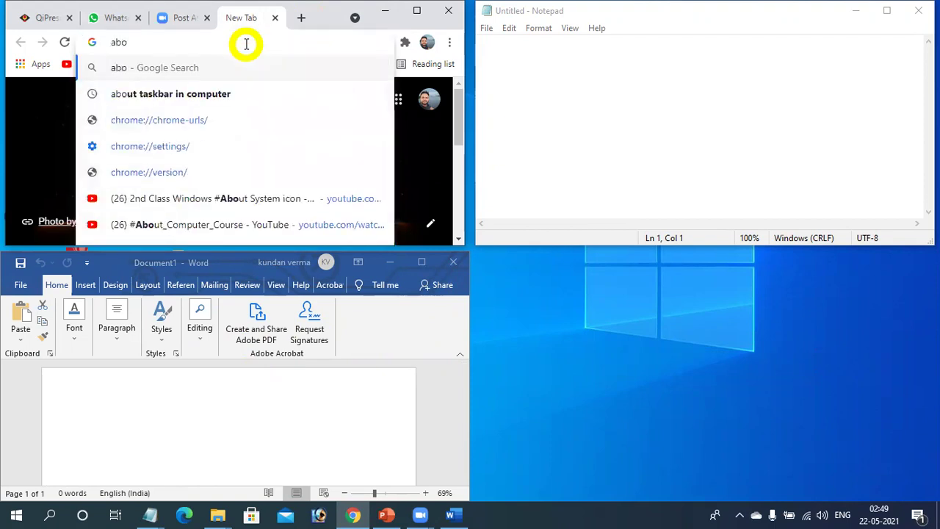
{"action": "type", "text": "ut k"}
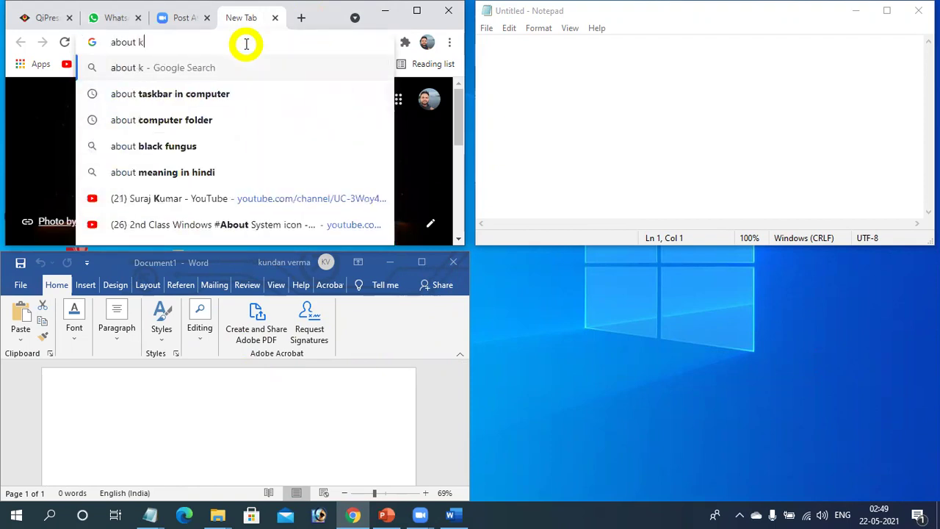
{"action": "type", "text": "e"}
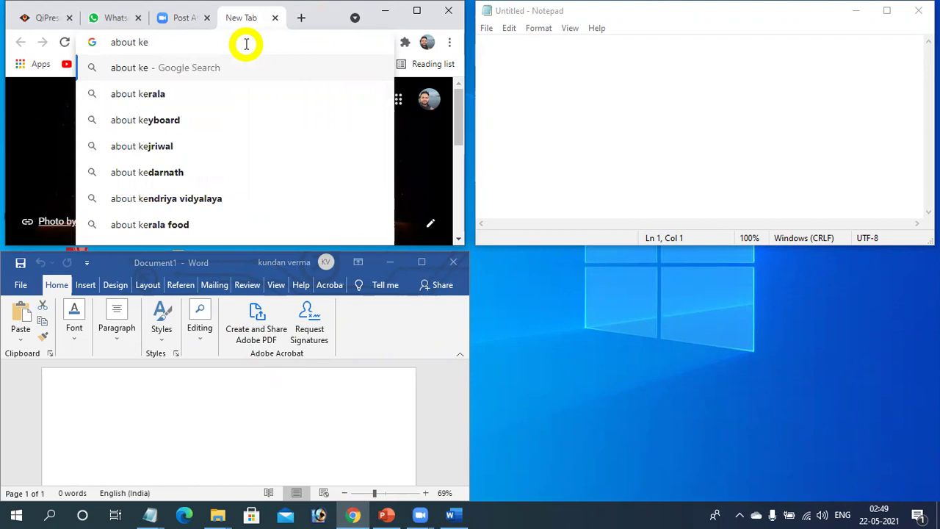
{"action": "left_click", "coordinate": [171, 121]}
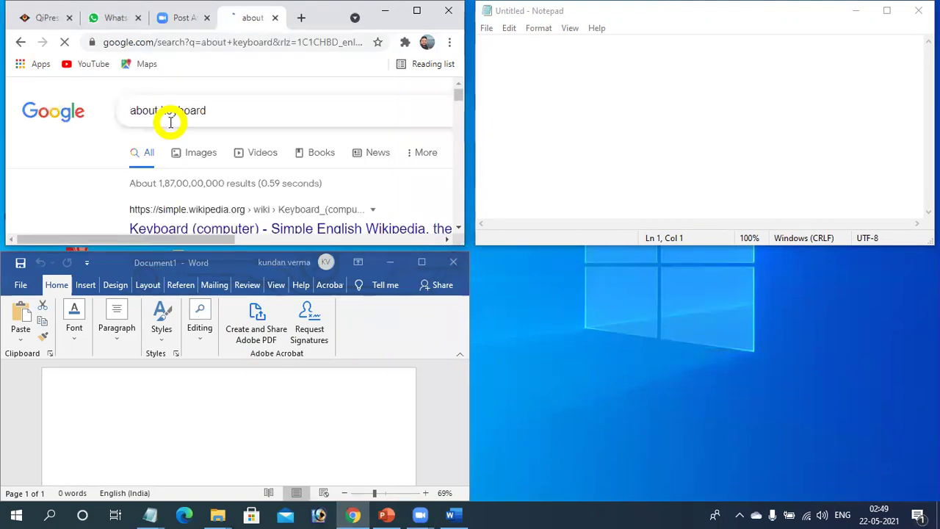
{"action": "left_click", "coordinate": [250, 228]}
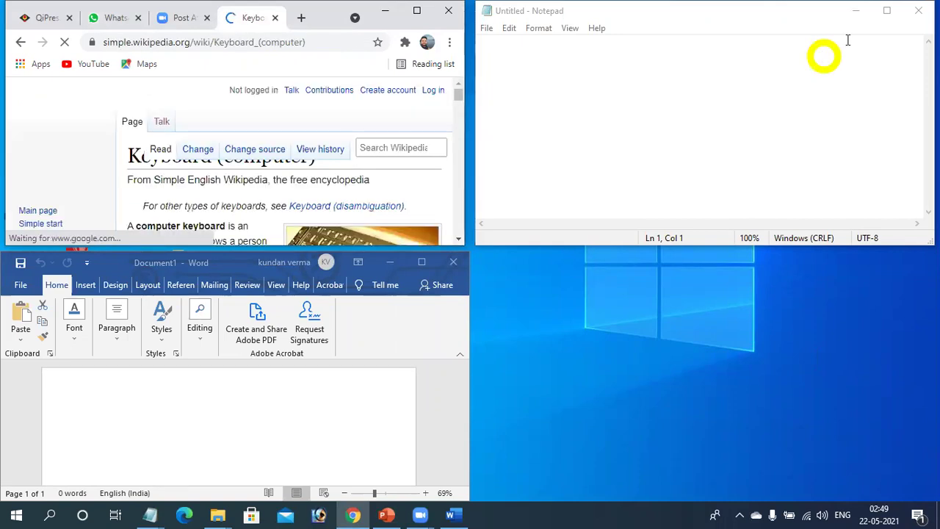
Step: Minimize the Untitled Notepad window and show the remaining Chrome and Word windows stacked
{"action": "left_click", "coordinate": [855, 11]}
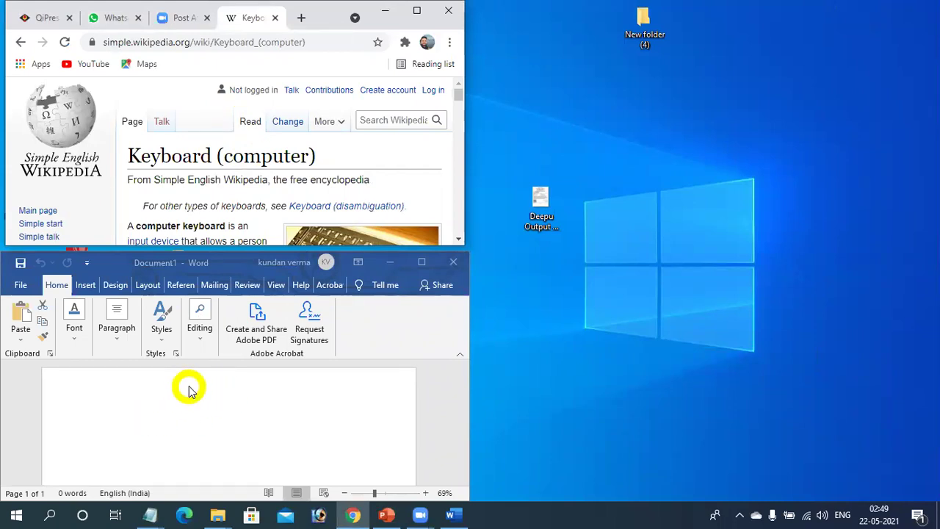
{"action": "right_click", "coordinate": [643, 514]}
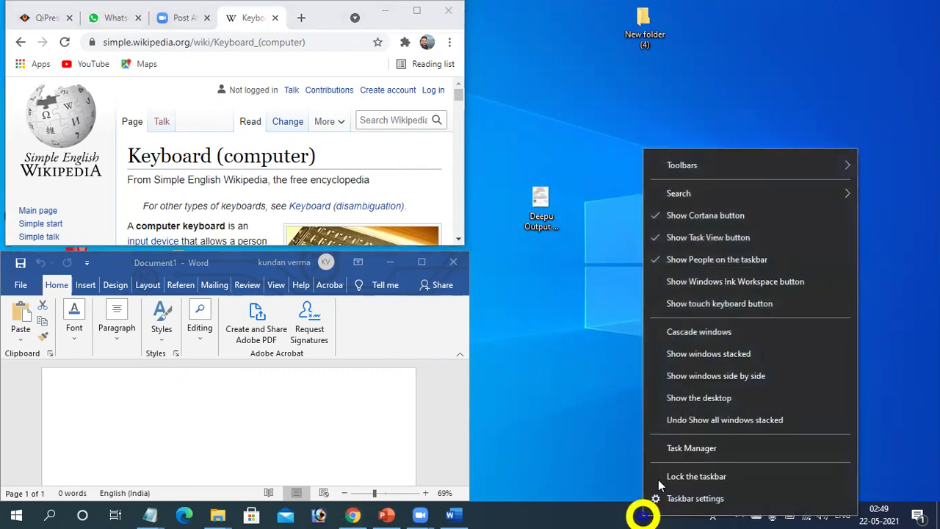
{"action": "left_click", "coordinate": [739, 353]}
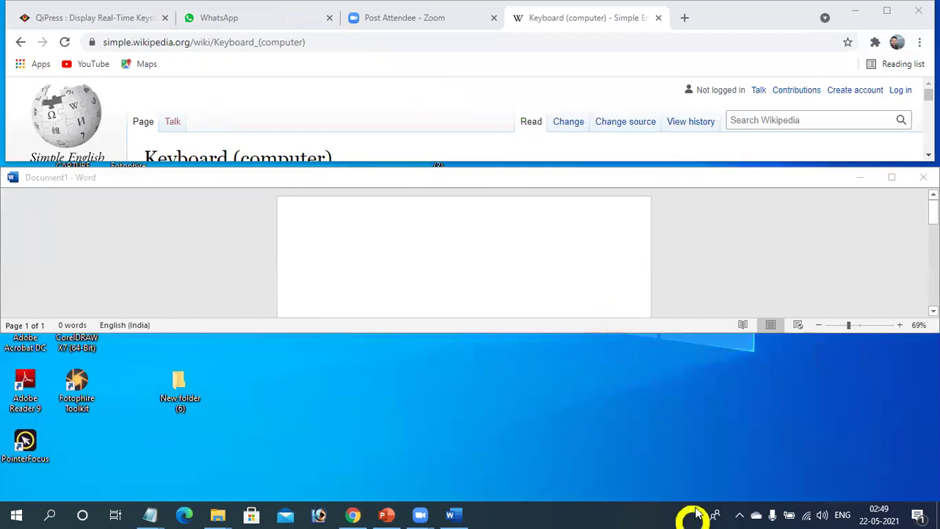
Step: Show the Chrome and Word windows side by side using the taskbar's window arrangement option
{"action": "right_click", "coordinate": [655, 512]}
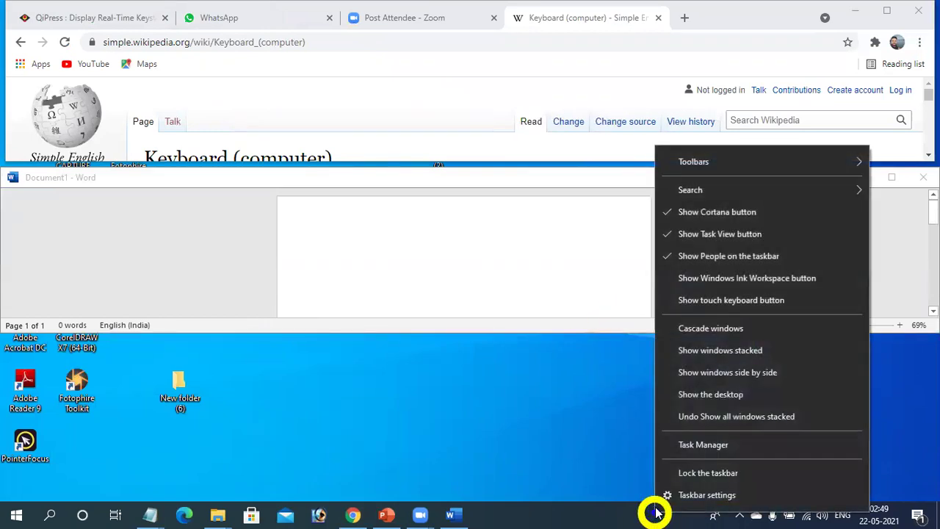
{"action": "left_click", "coordinate": [750, 372]}
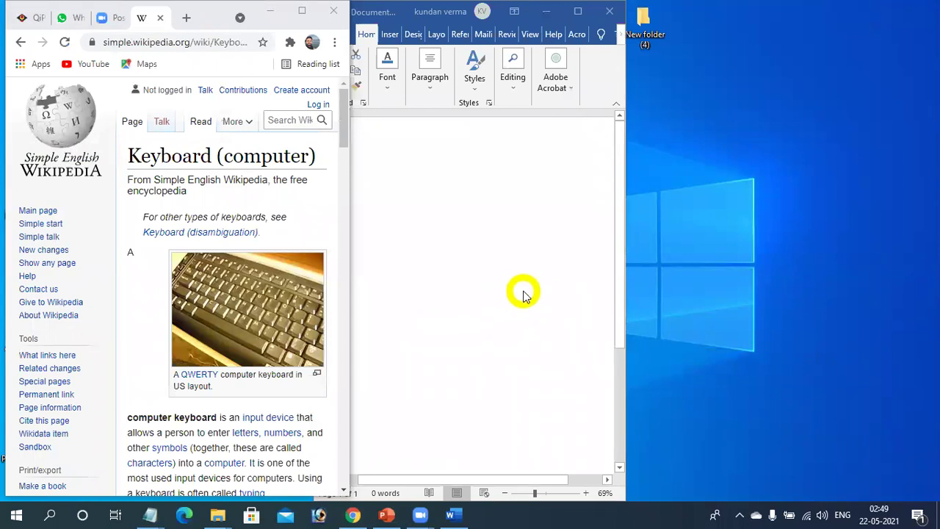
Step: Snap the Word window to the right half of the screen and fill the left half with the Chrome window
{"action": "left_click", "coordinate": [499, 257]}
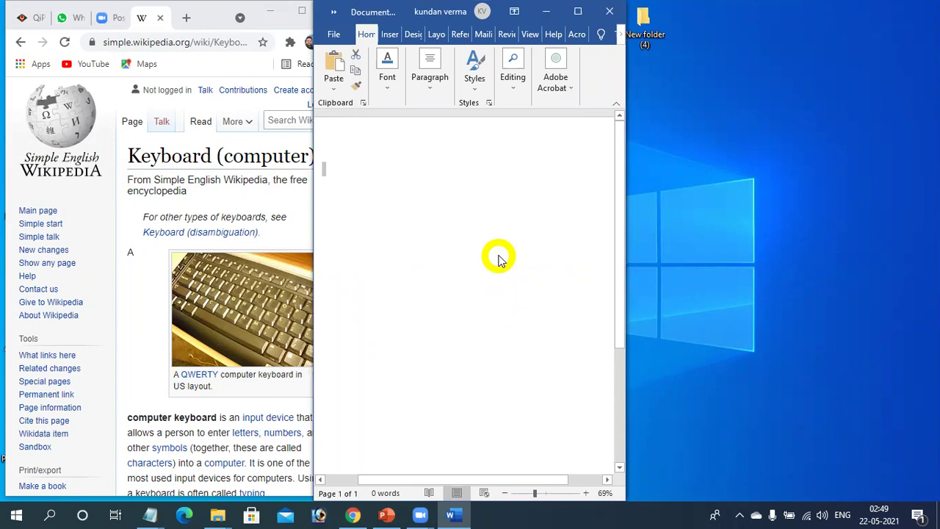
{"action": "key", "text": "super+Right"}
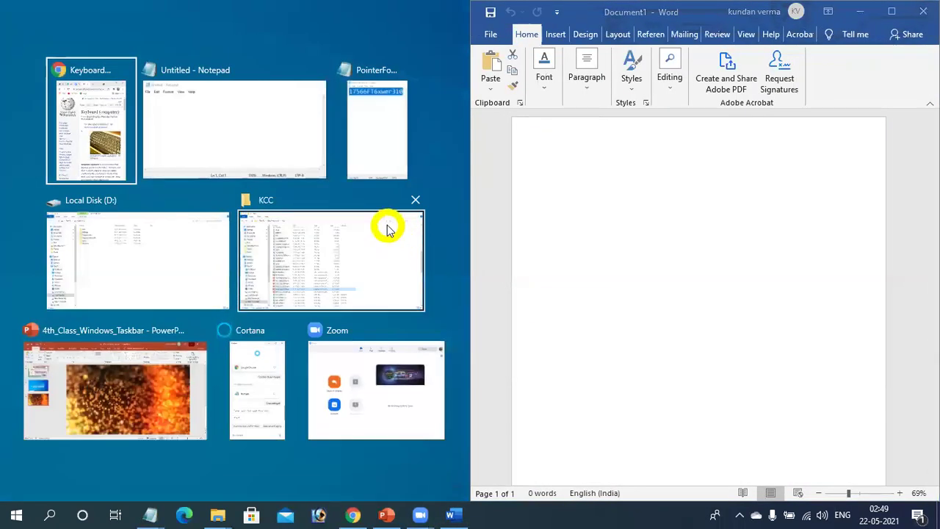
{"action": "left_click", "coordinate": [84, 140]}
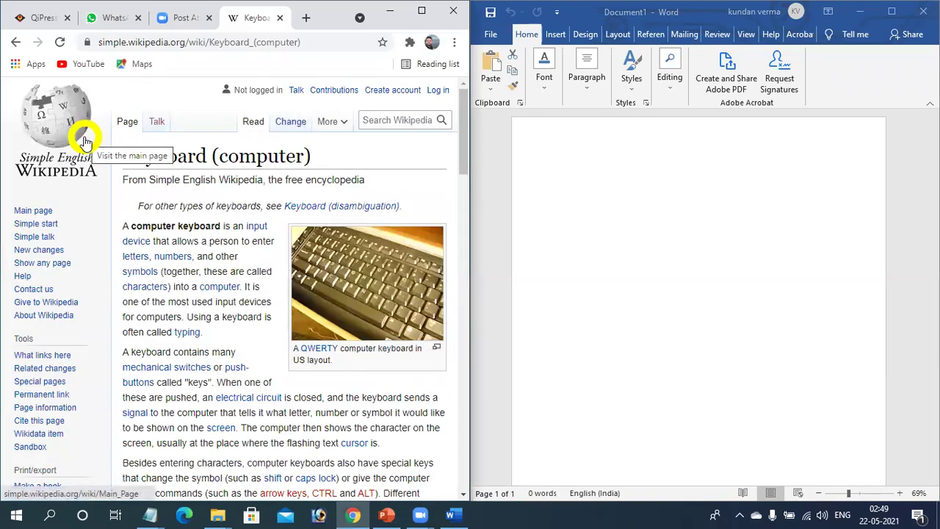
Step: Move the Chrome window to the other half of the screen and back, and widen it to meet the Word window's edge
{"action": "key", "text": "super+Left"}
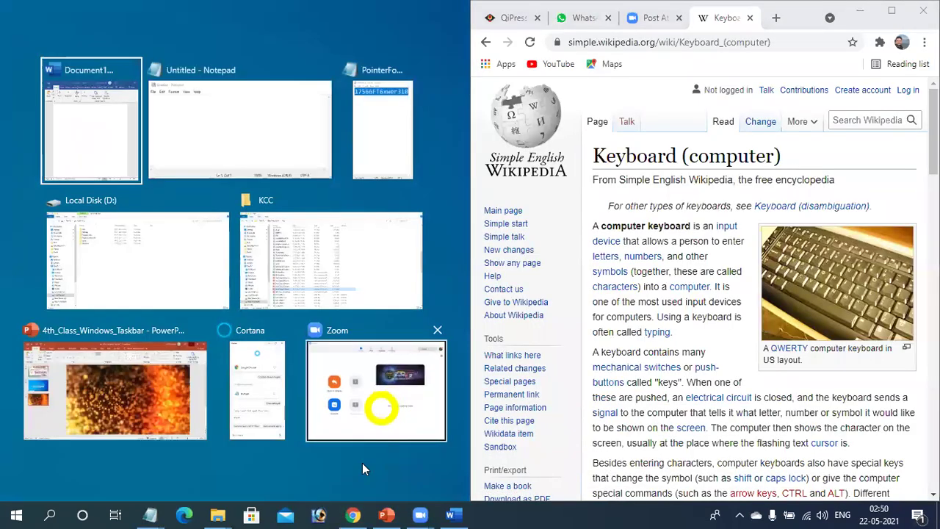
{"action": "left_click", "coordinate": [349, 513]}
{"action": "left_click", "coordinate": [348, 514]}
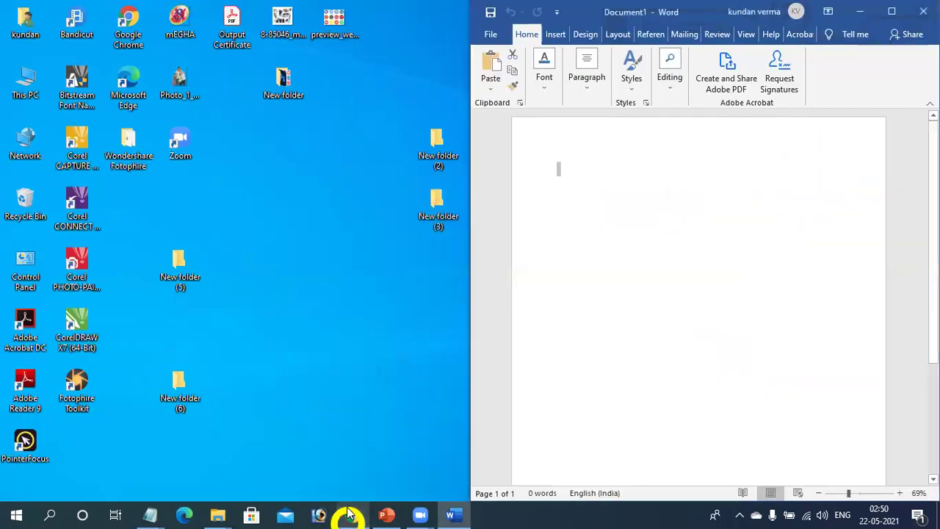
{"action": "left_click", "coordinate": [349, 514]}
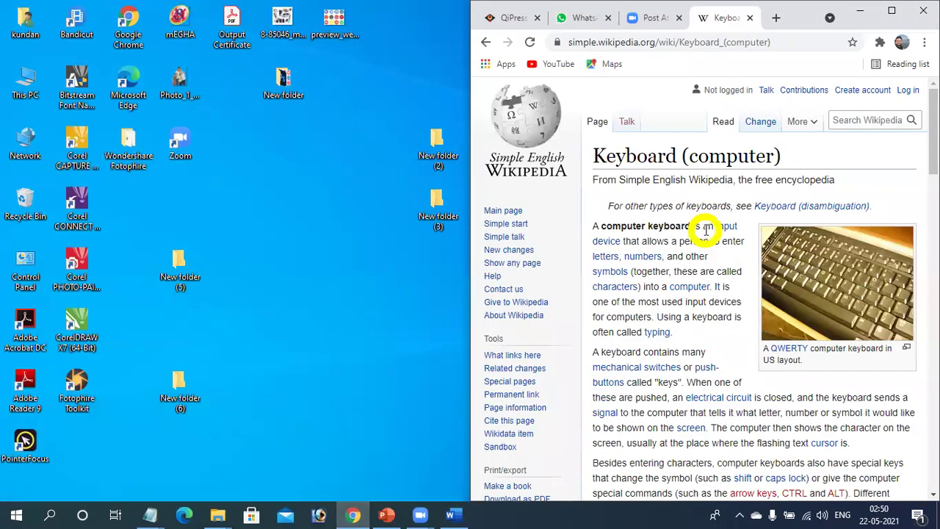
{"action": "key", "text": "super+Left"}
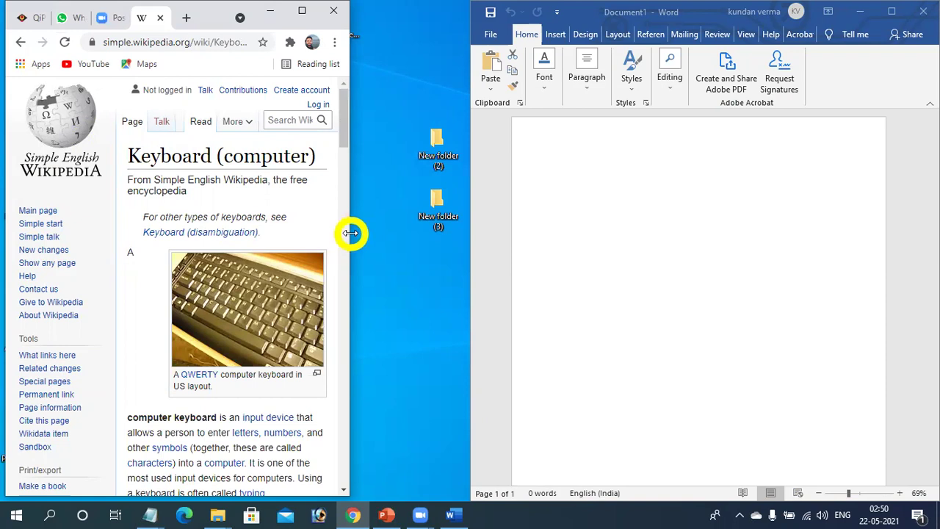
{"action": "left_click_drag", "start_coordinate": [350, 233], "coordinate": [468, 248]}
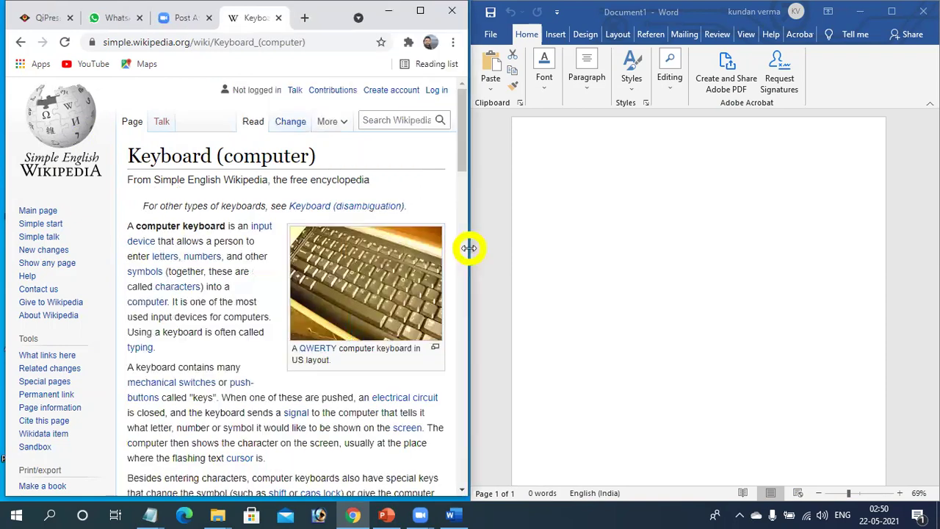
Step: Review the window arrangement options in the taskbar's context menu and dismiss it without choosing any
{"action": "left_click", "coordinate": [646, 250]}
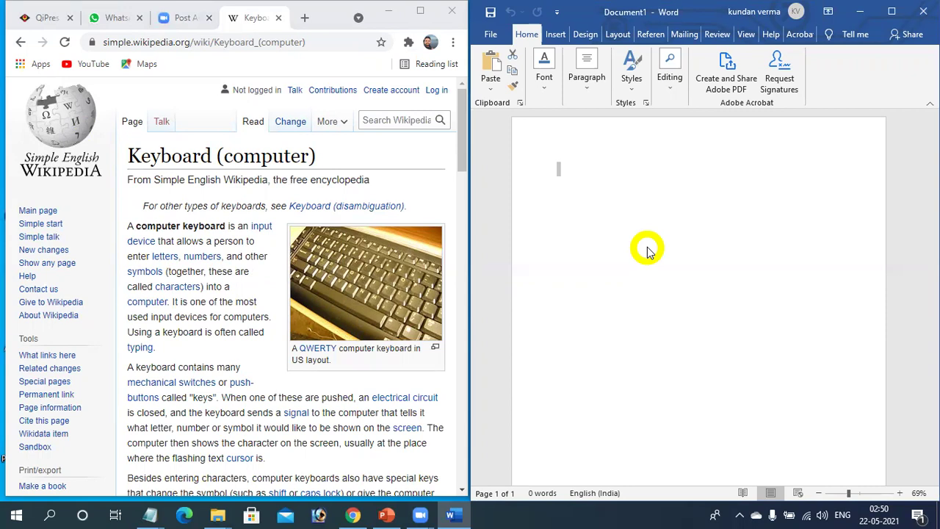
{"action": "right_click", "coordinate": [611, 516]}
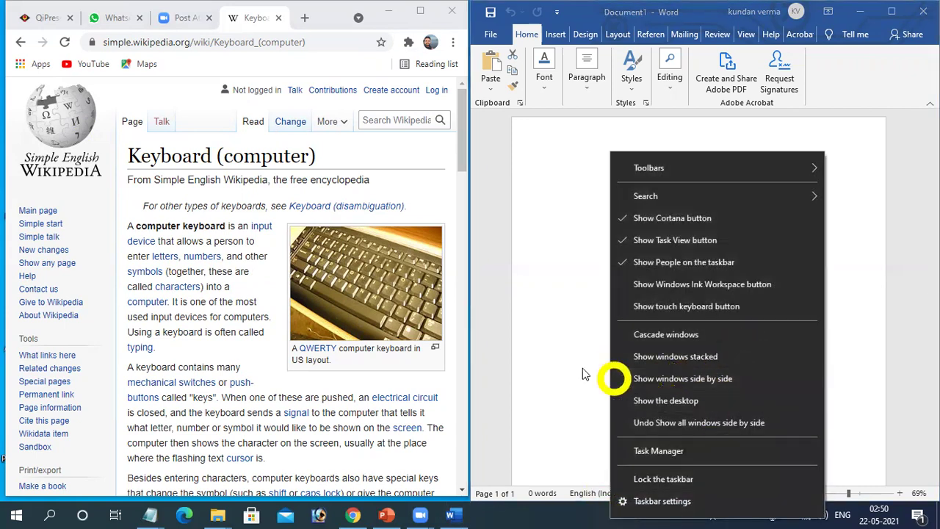
{"action": "left_click", "coordinate": [567, 360]}
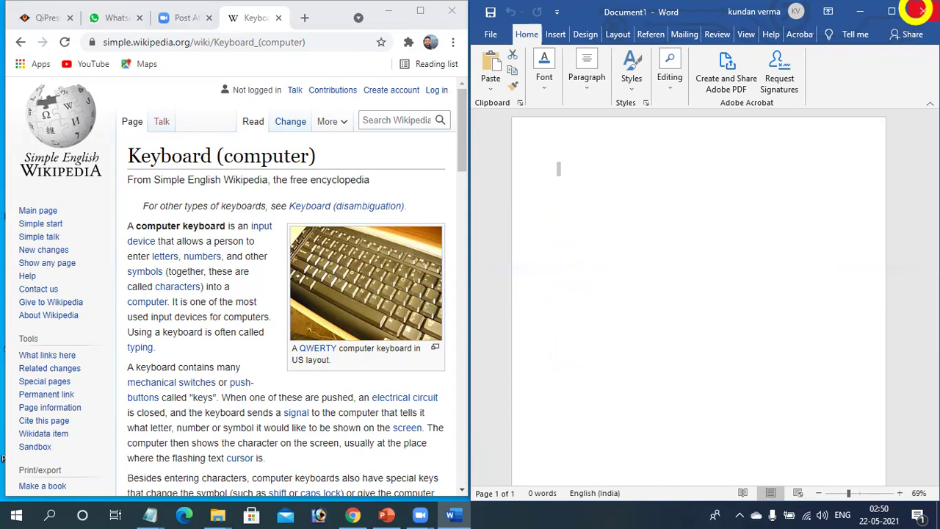
Step: Close the blank Word document and maximize the Chrome window
{"action": "left_click", "coordinate": [922, 10]}
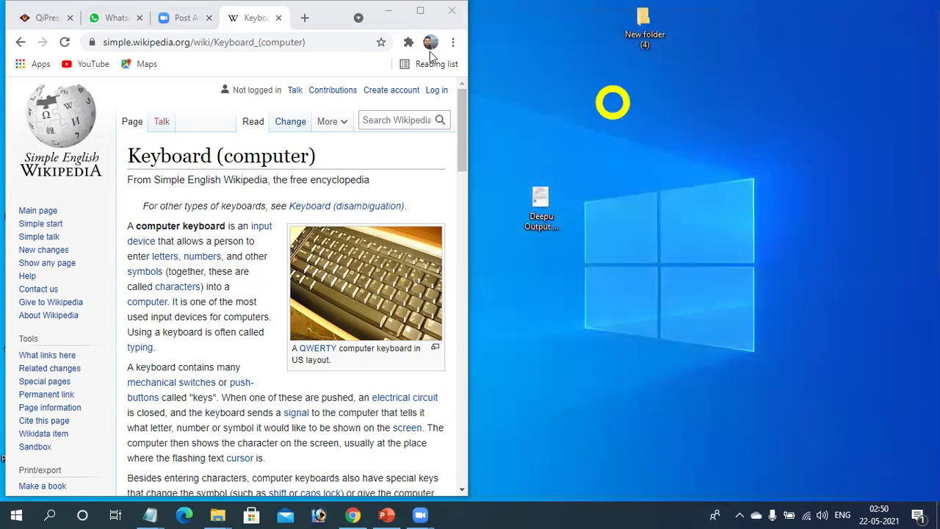
{"action": "double_click", "coordinate": [319, 17]}
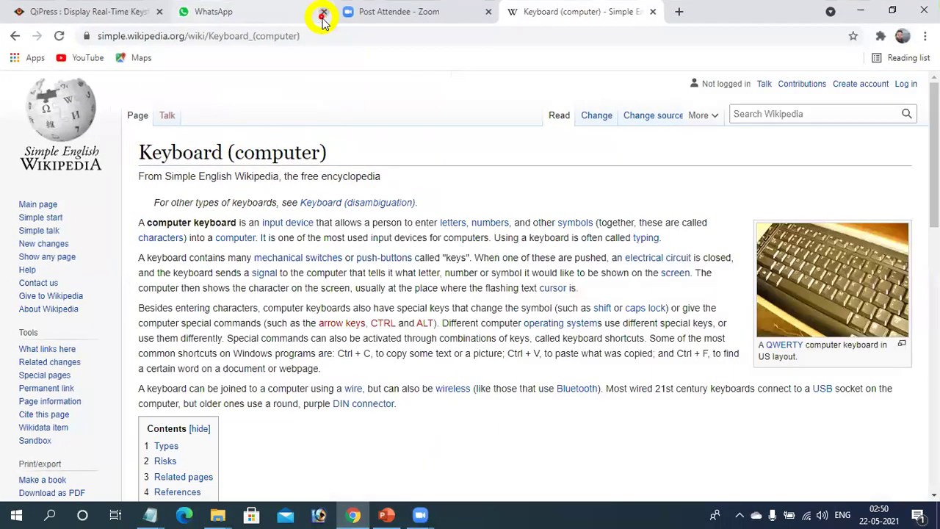
Step: Create a second virtual desktop from Task View and switch to Desktop 2
{"action": "left_click", "coordinate": [116, 514]}
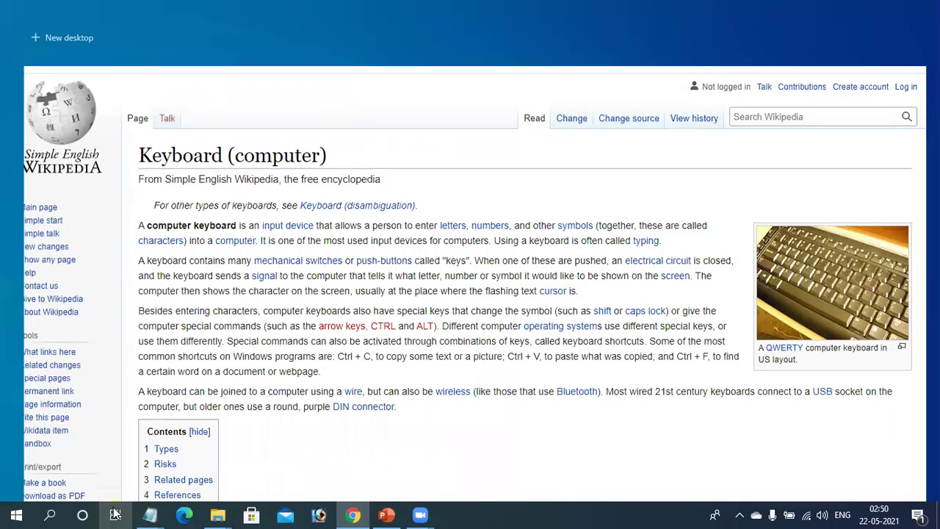
{"action": "left_click", "coordinate": [62, 39]}
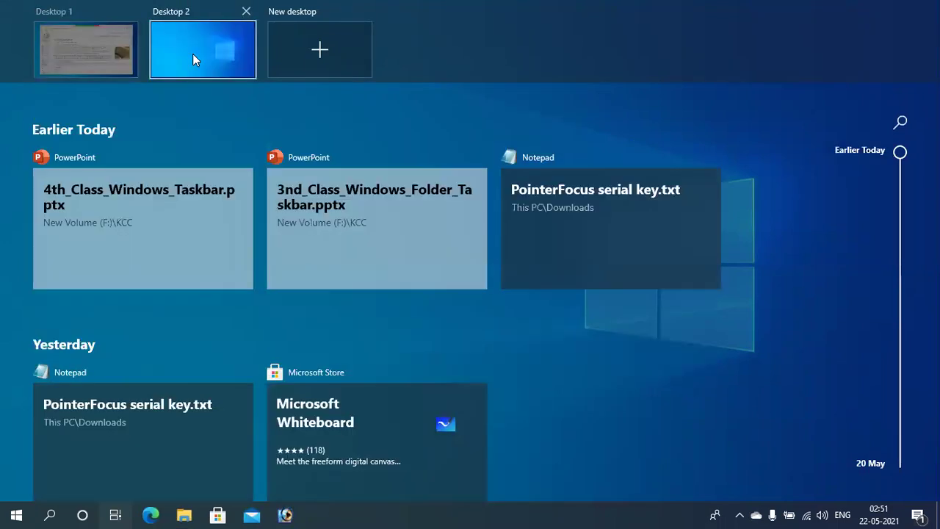
{"action": "left_click", "coordinate": [192, 53]}
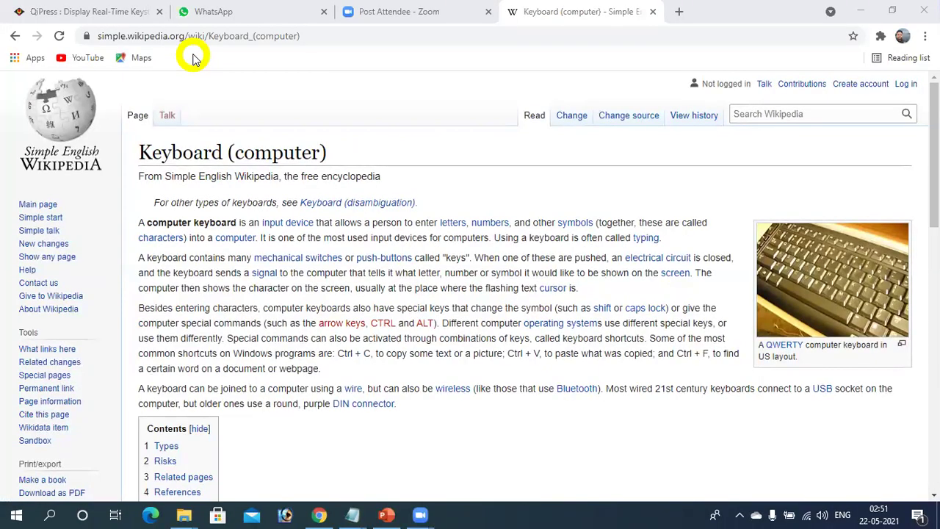
Step: Switch back and forth between Desktop 1 and Desktop 2, ending on the empty Desktop 2
{"action": "key", "text": "ctrl+super+Right"}
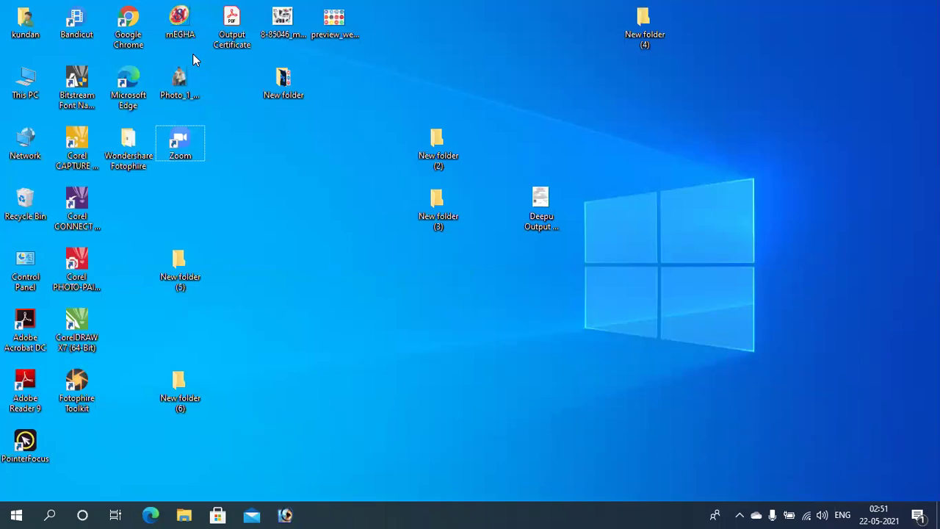
{"action": "key", "text": "ctrl+super+Left"}
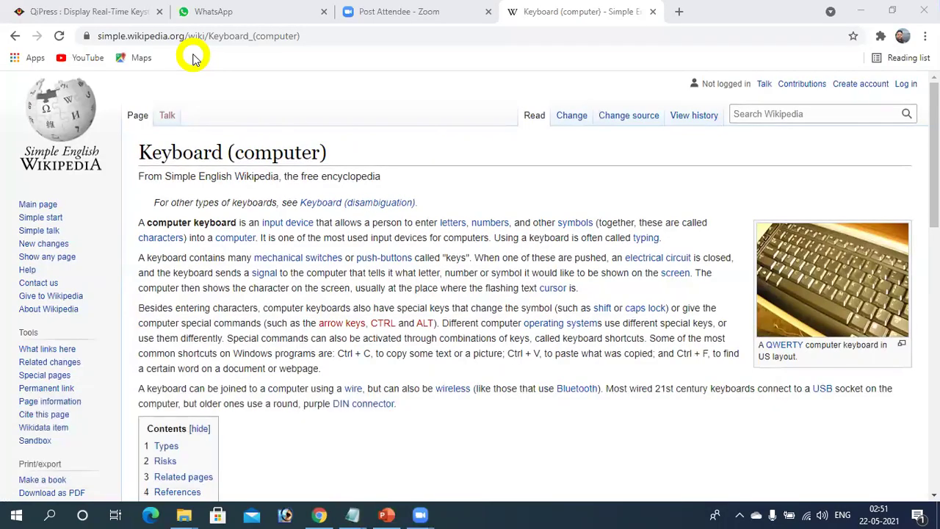
{"action": "key", "text": "ctrl+super+Right"}
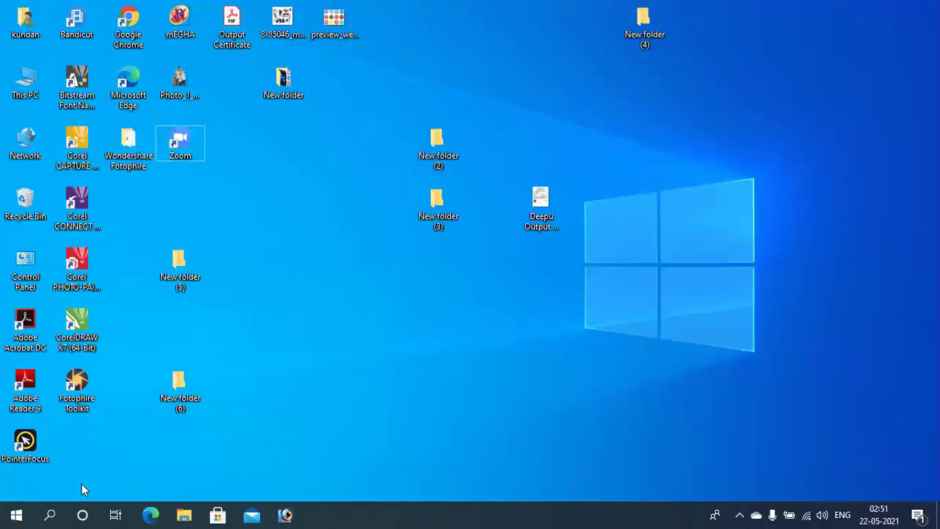
Step: Search for winword, open Word on Desktop 2, and create a blank document in a maximized window
{"action": "left_click", "coordinate": [50, 514]}
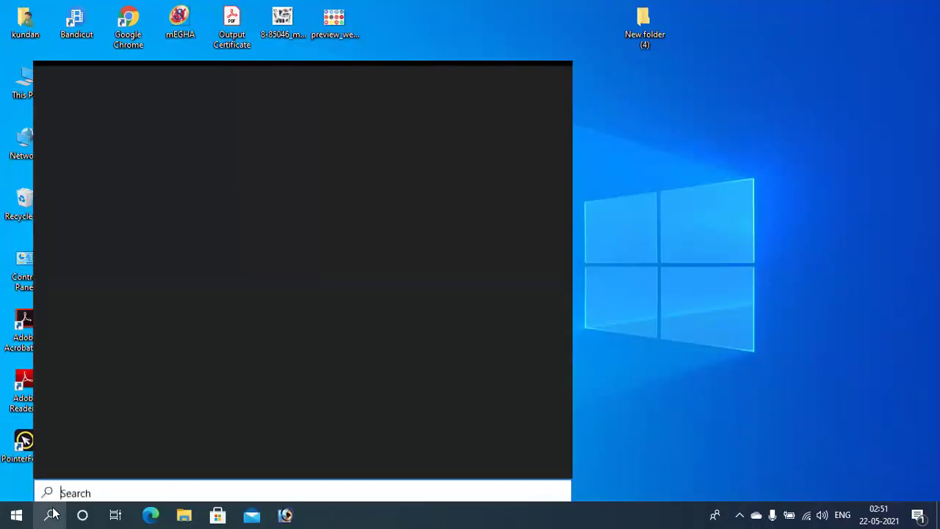
{"action": "type", "text": "winw"}
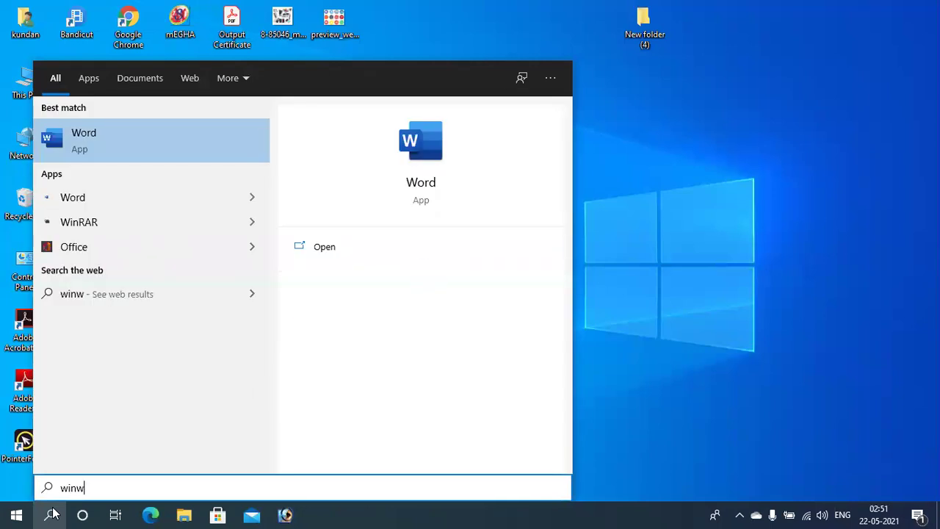
{"action": "type", "text": "ord"}
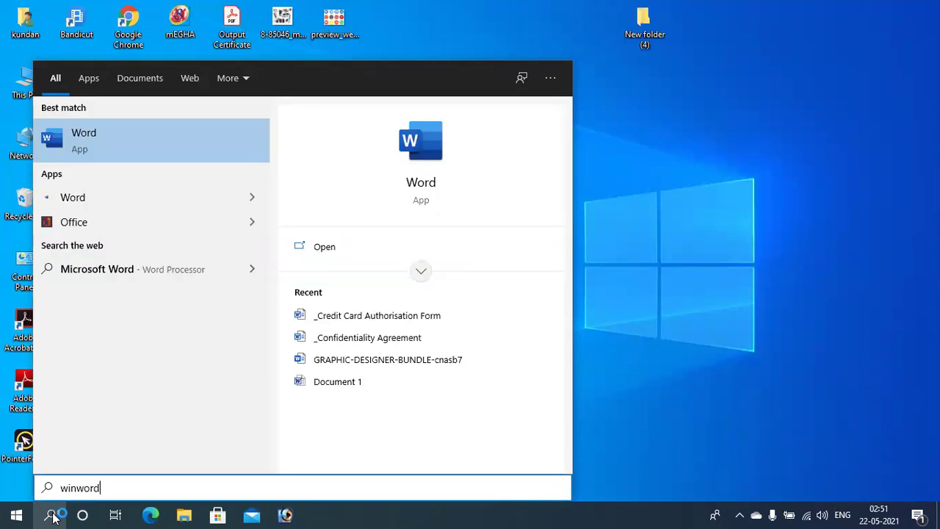
{"action": "key", "text": "Return"}
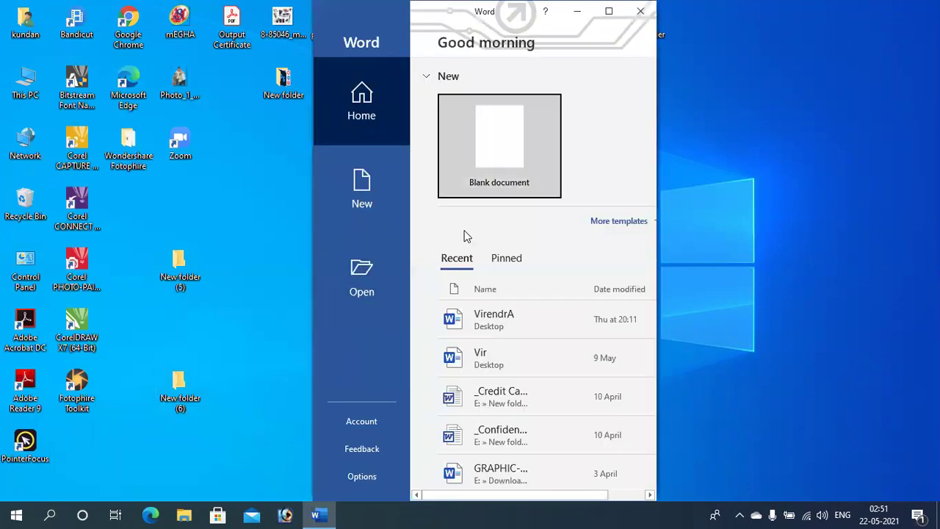
{"action": "left_click", "coordinate": [498, 159]}
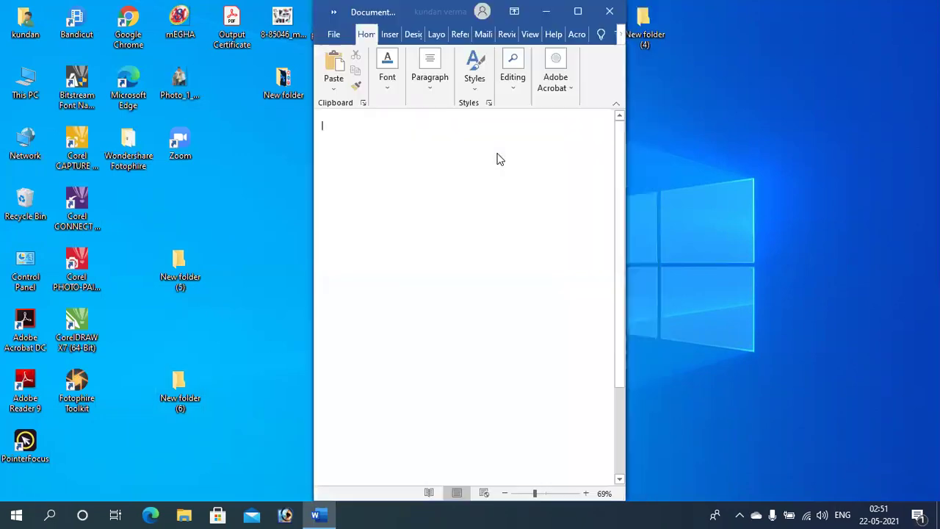
{"action": "key", "text": "super+Up"}
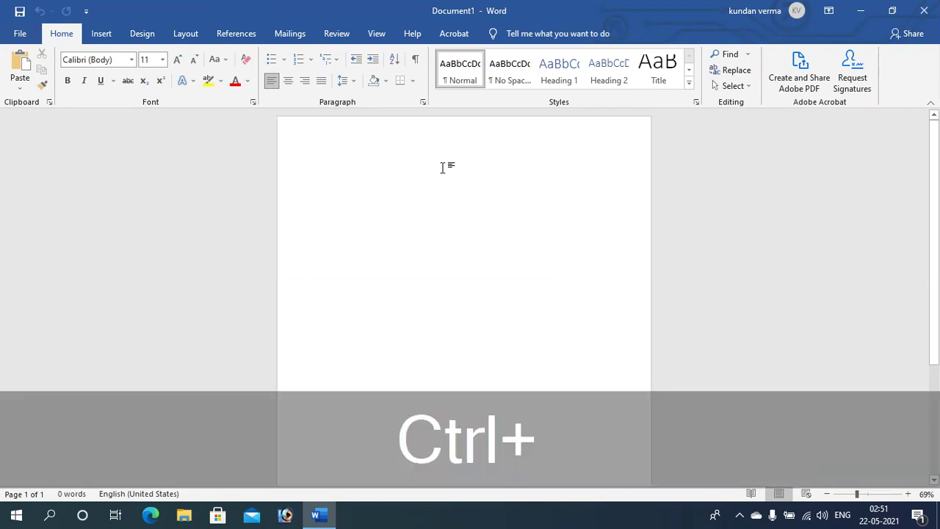
Step: Switch to Desktop 1 and back to Desktop 2, and check the taskbar's context options without choosing any
{"action": "key", "text": "ctrl+super+Left"}
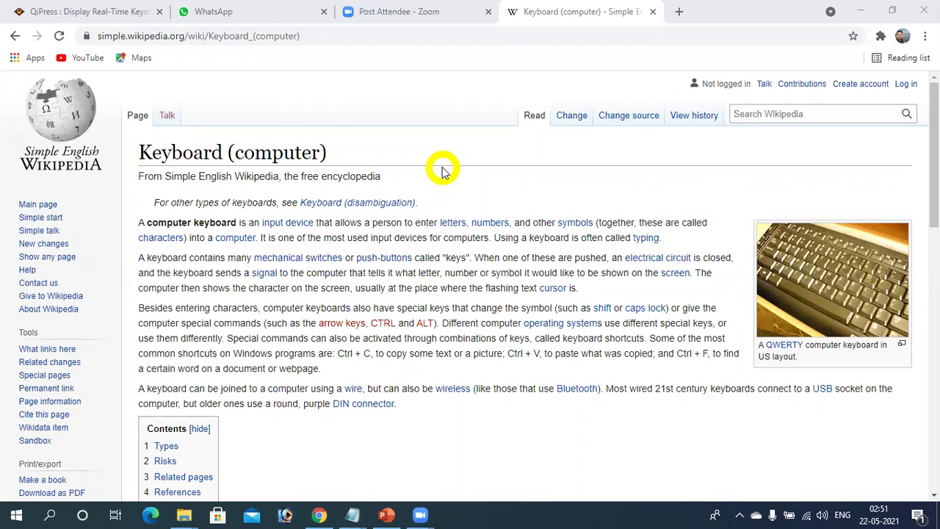
{"action": "key", "text": "ctrl+super+Right"}
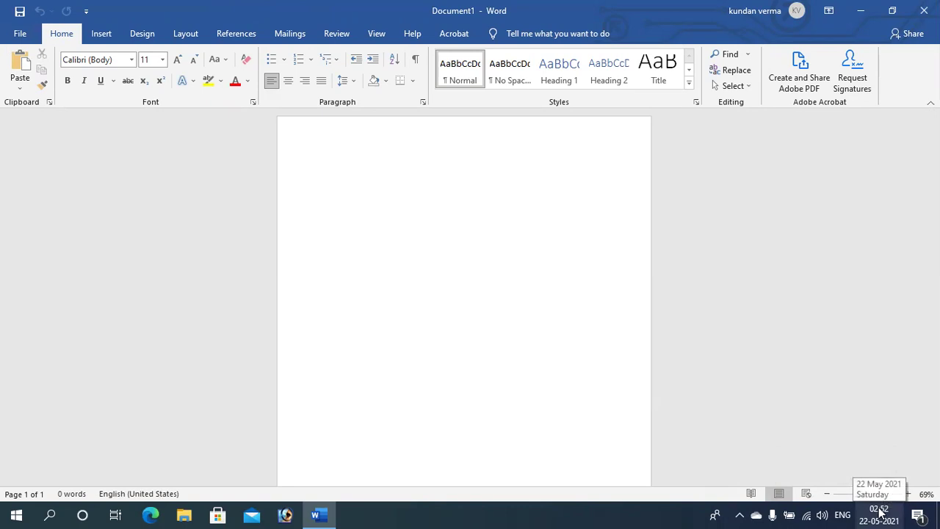
{"action": "right_click", "coordinate": [623, 511]}
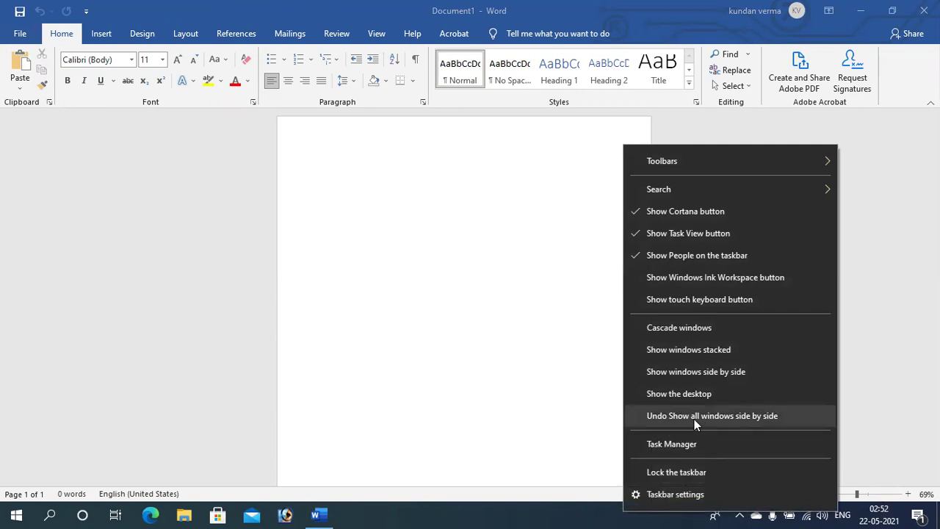
{"action": "left_click", "coordinate": [439, 512]}
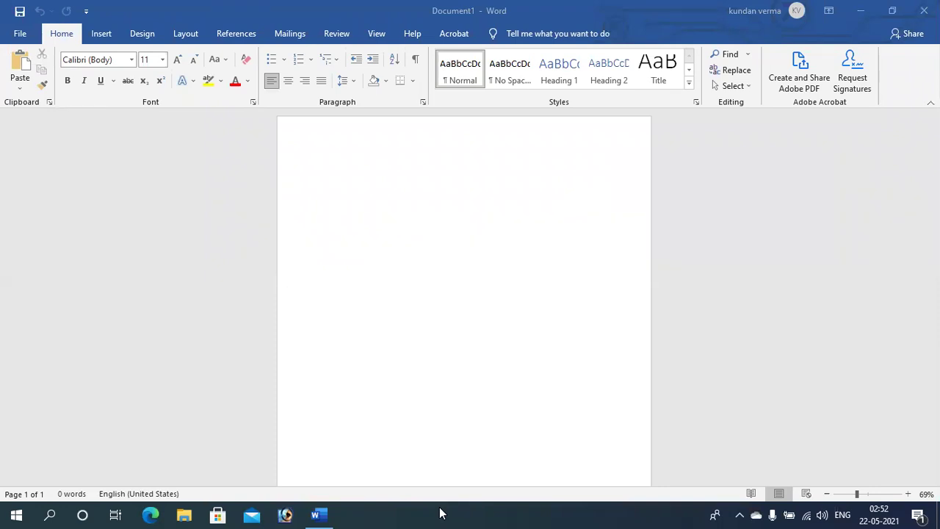
Step: Close virtual Desktop 2 and try switching between desktops in both directions
{"action": "key", "text": "ctrl"}
{"action": "left_click", "coordinate": [560, 219]}
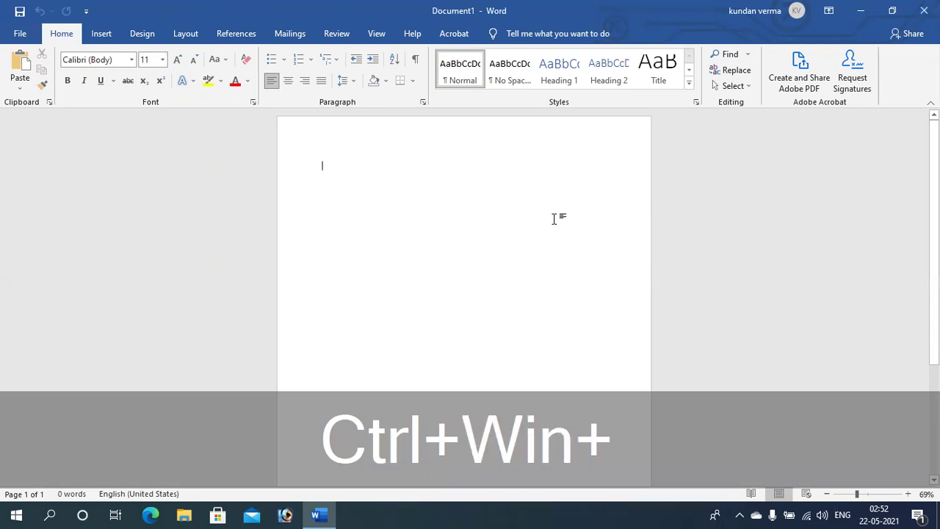
{"action": "key", "text": "ctrl+super+Right"}
{"action": "left_click", "coordinate": [508, 424]}
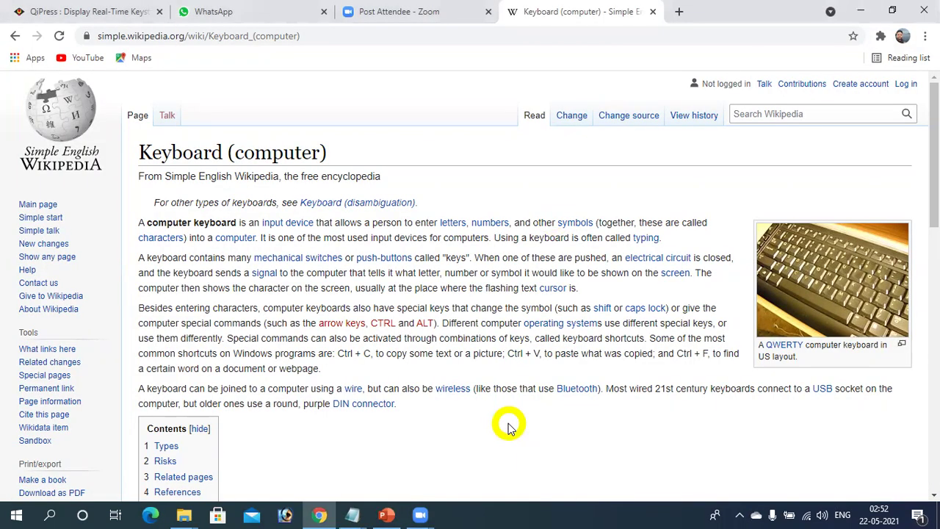
{"action": "key", "text": "ctrl+super+F4"}
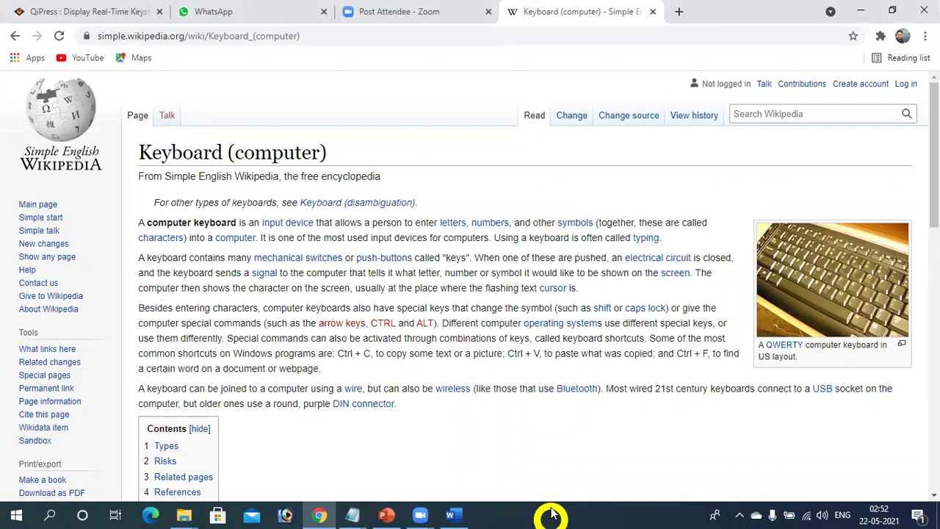
{"action": "key", "text": "ctrl+super+Right"}
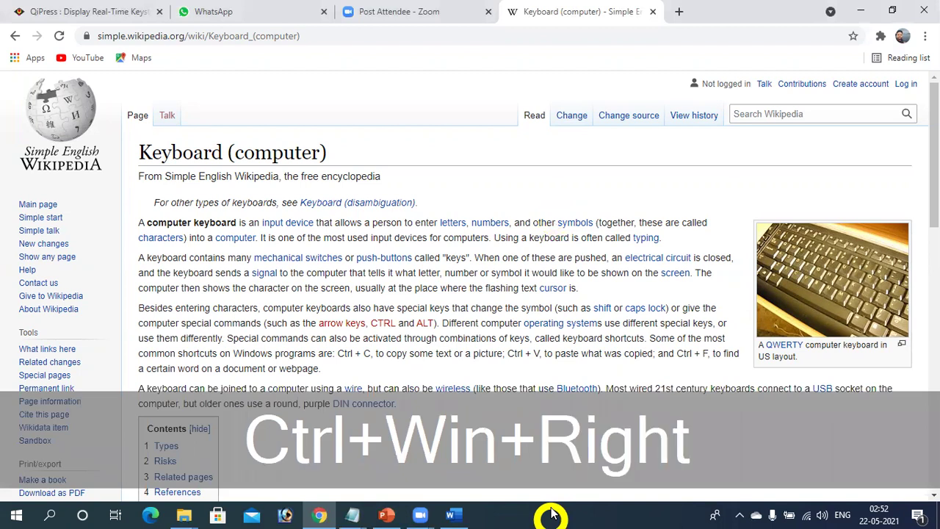
{"action": "key", "text": "ctrl+super+Left"}
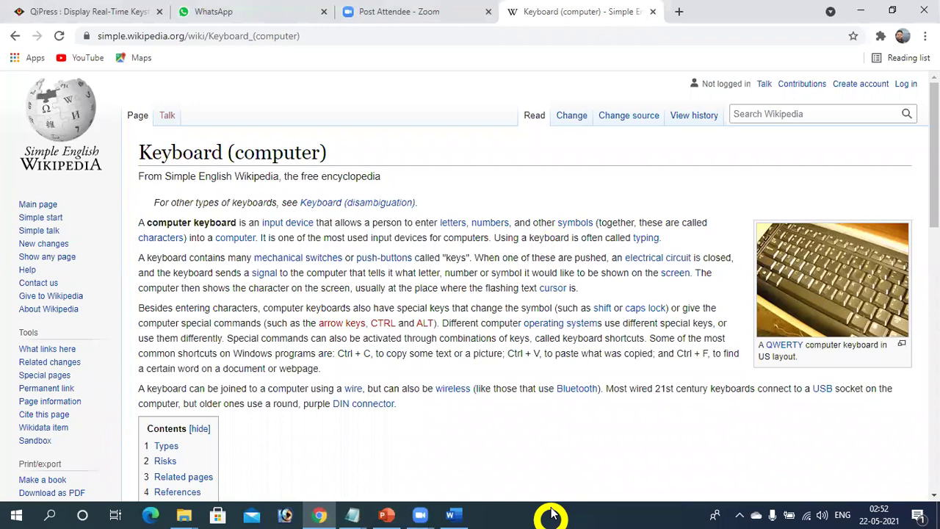
Step: Bring up the untitled Notepad window over Chrome and minimize everything with the taskbar's Show the desktop option
{"action": "right_click", "coordinate": [552, 513]}
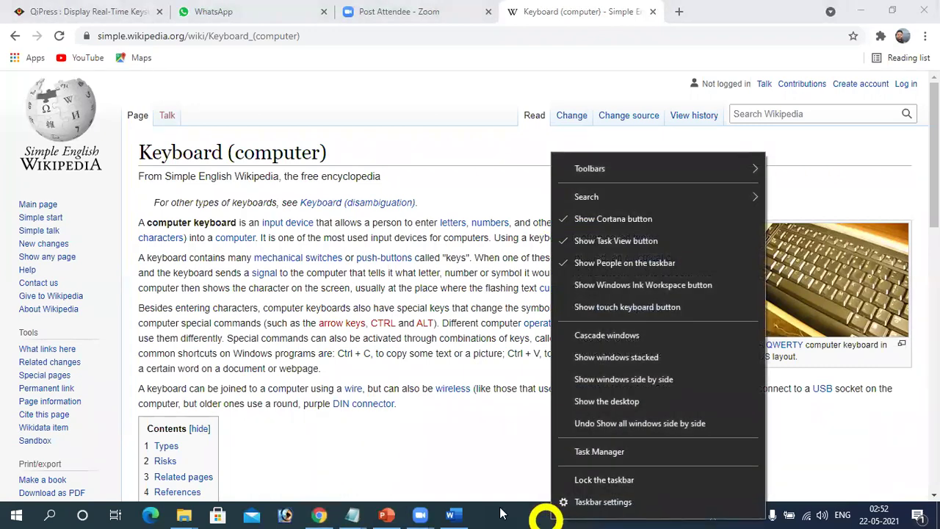
{"action": "left_click", "coordinate": [365, 514]}
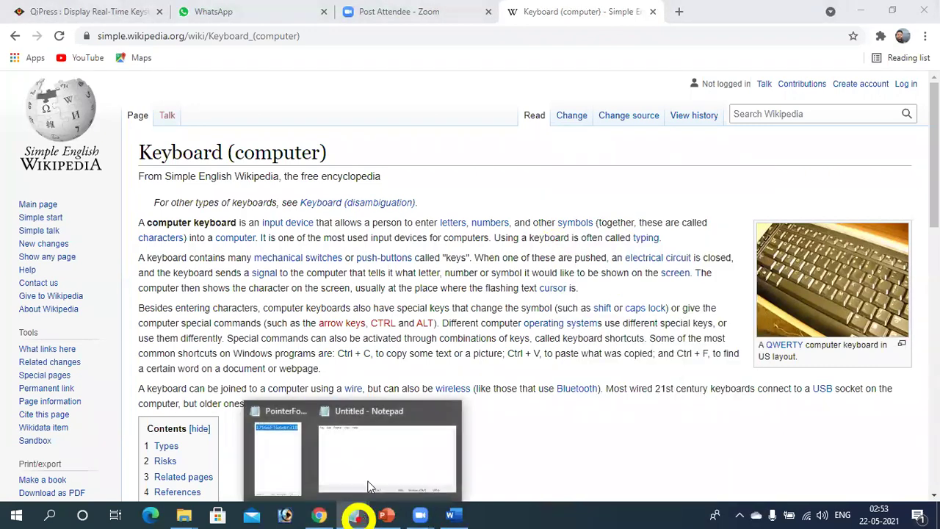
{"action": "left_click", "coordinate": [360, 513]}
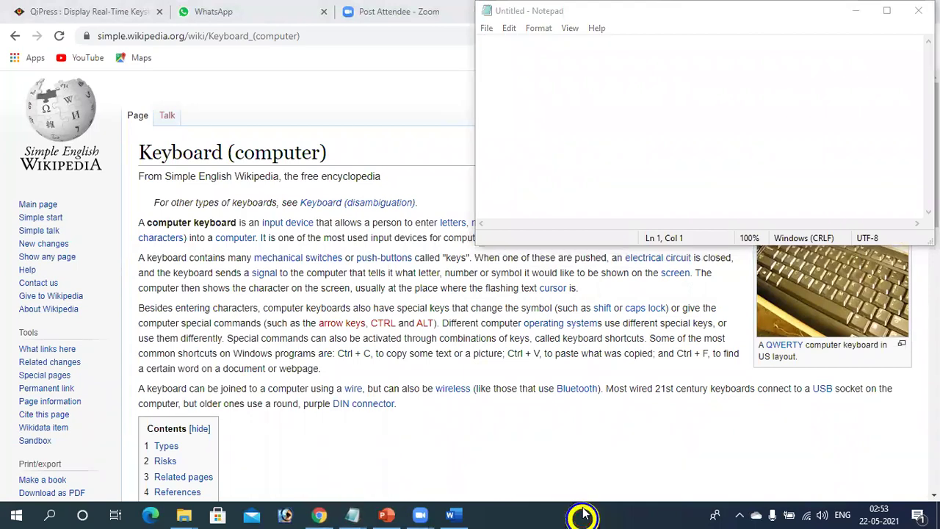
{"action": "right_click", "coordinate": [580, 516]}
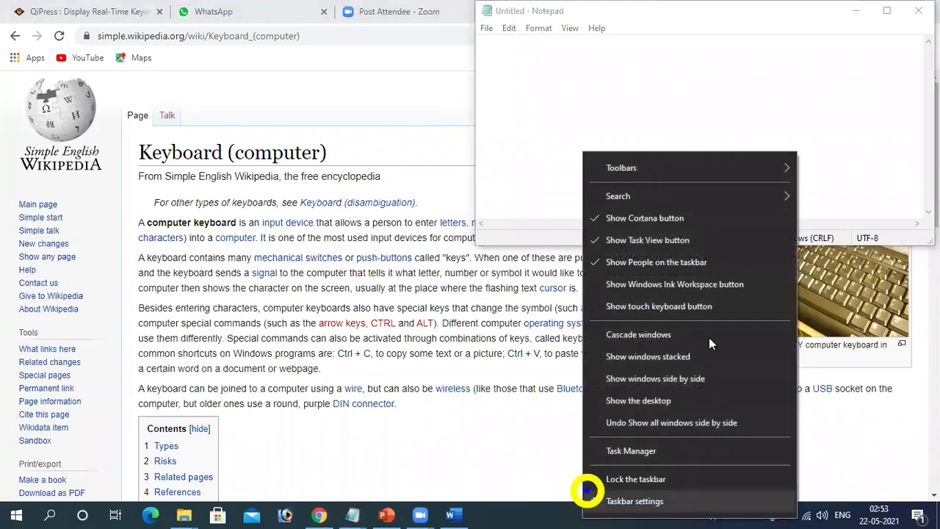
{"action": "left_click", "coordinate": [663, 402]}
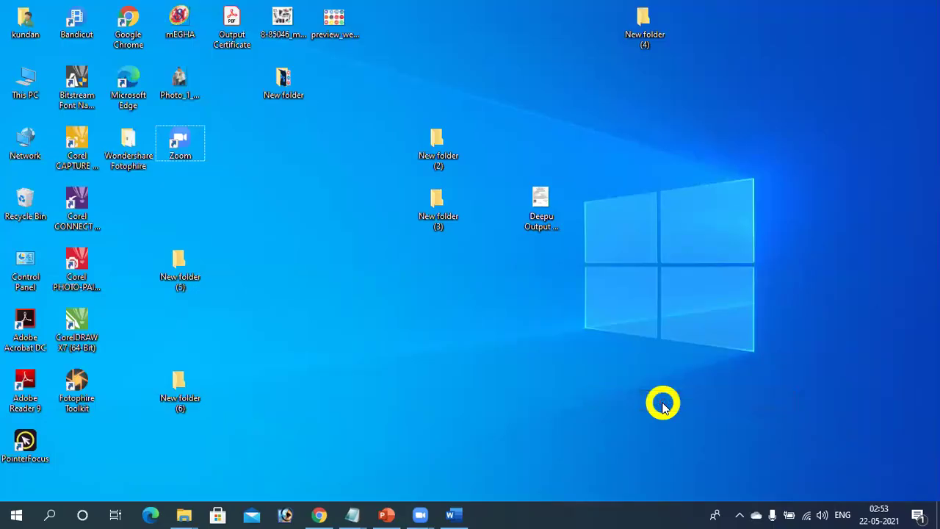
Step: Restore the untitled Notepad window and return to the desktop by minimizing all windows
{"action": "left_click", "coordinate": [357, 514]}
{"action": "left_click", "coordinate": [409, 467]}
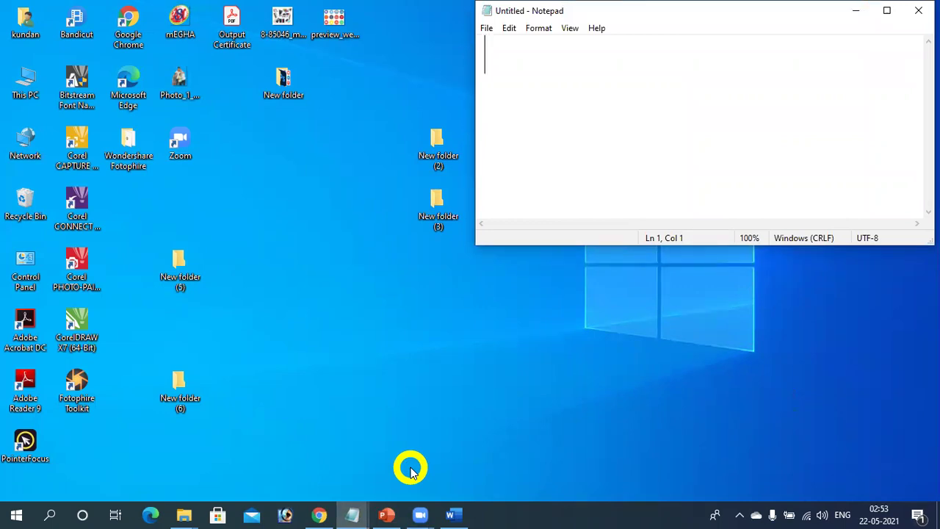
{"action": "key", "text": "super+d"}
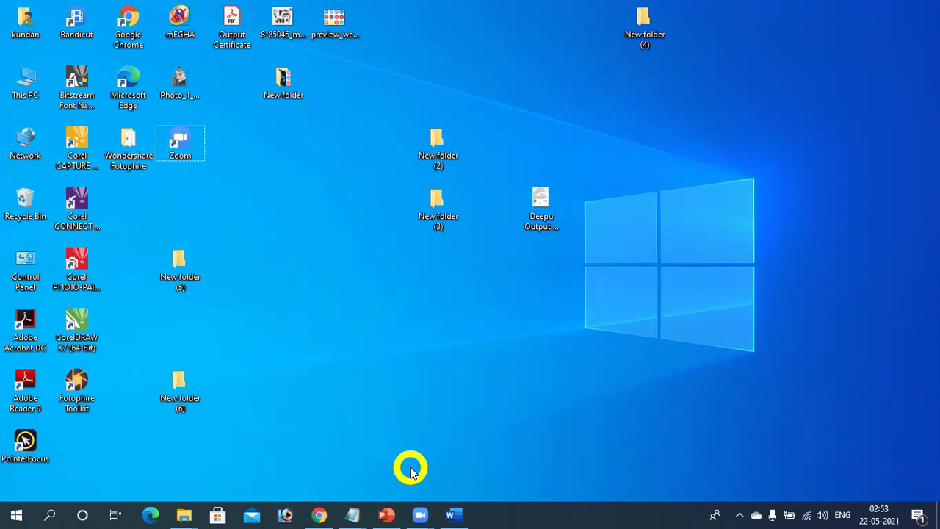
{"action": "key", "text": "super+m"}
{"action": "key", "text": "super+shift+m"}
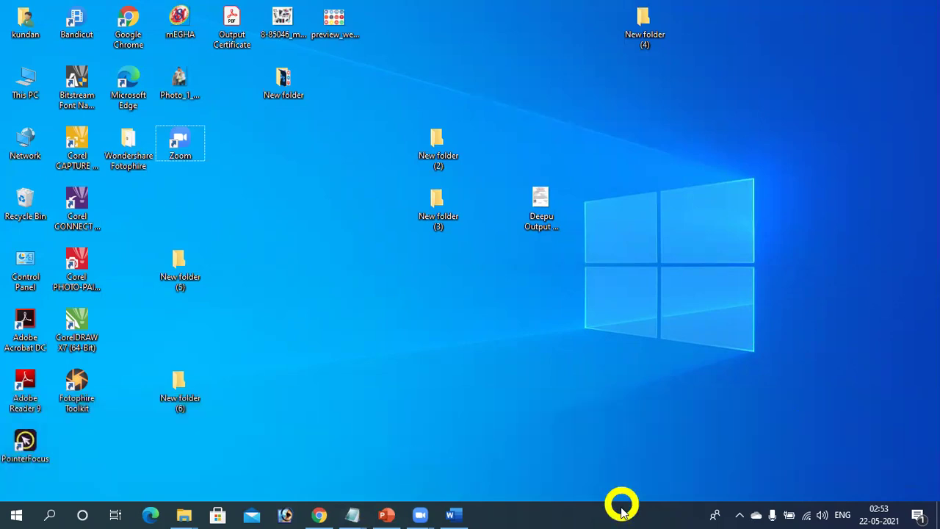
{"action": "left_click", "coordinate": [604, 514]}
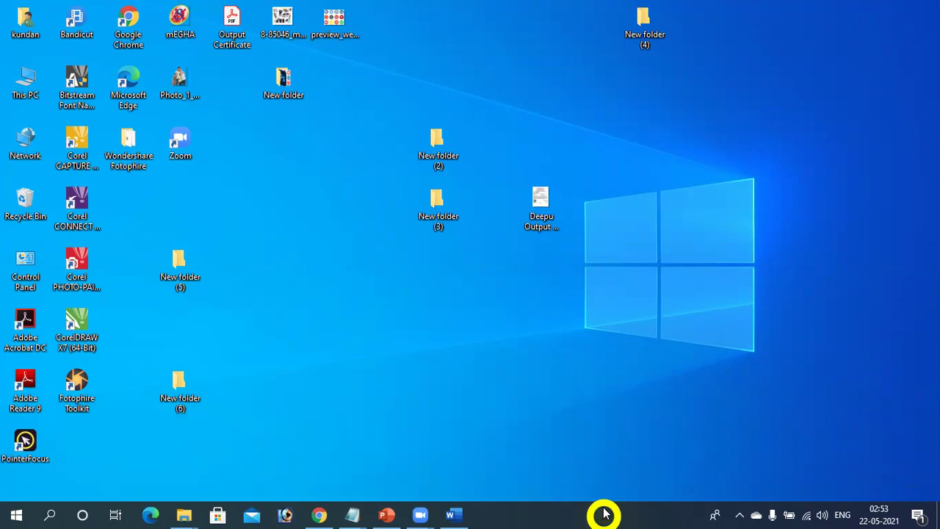
Step: Restore the Word, untitled Notepad and Chrome windows one after another and show the desktop again
{"action": "left_click", "coordinate": [457, 514]}
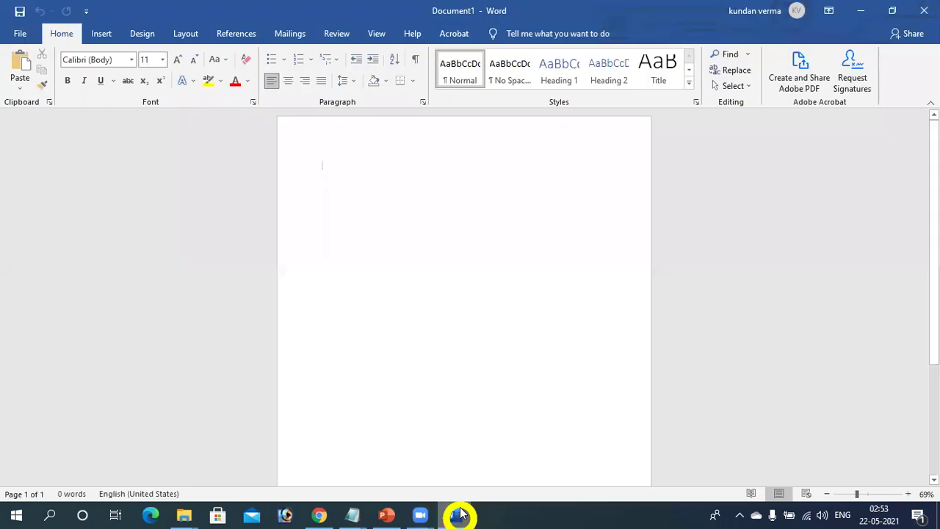
{"action": "left_click", "coordinate": [351, 514]}
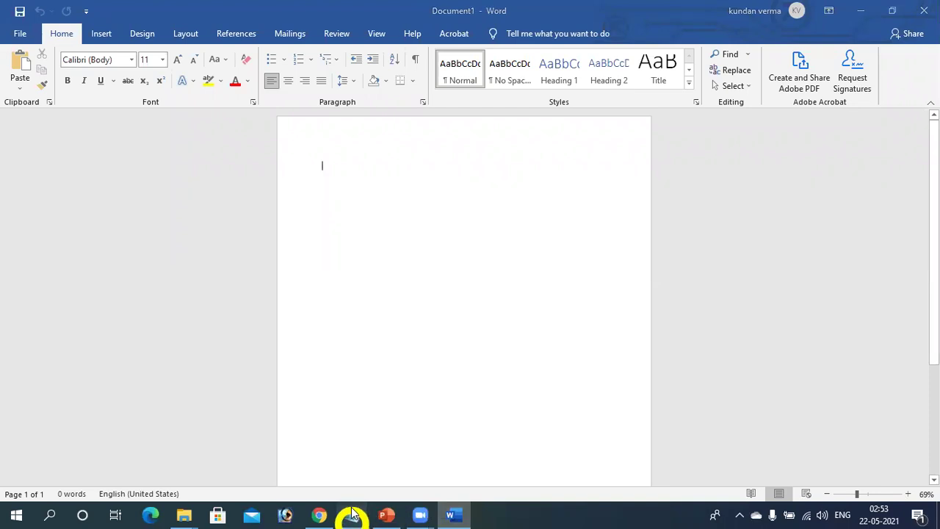
{"action": "left_click", "coordinate": [369, 441]}
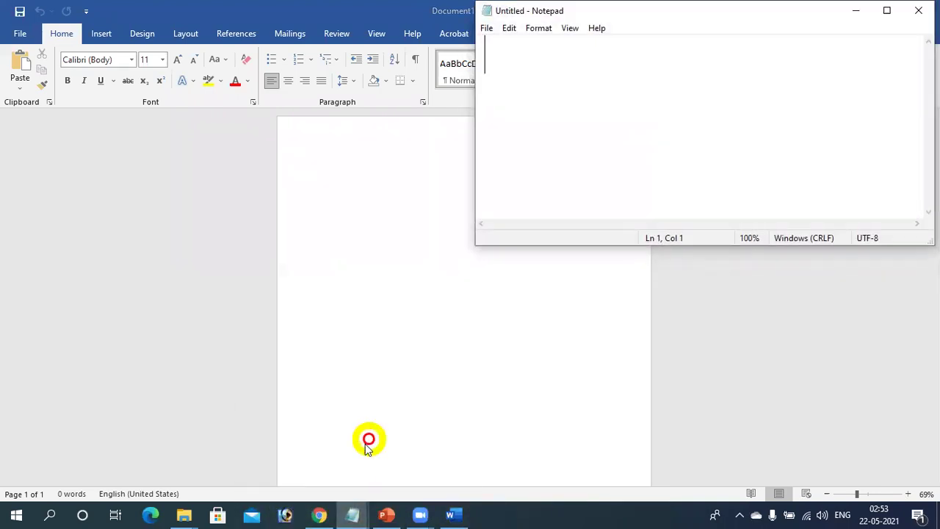
{"action": "left_click", "coordinate": [323, 514]}
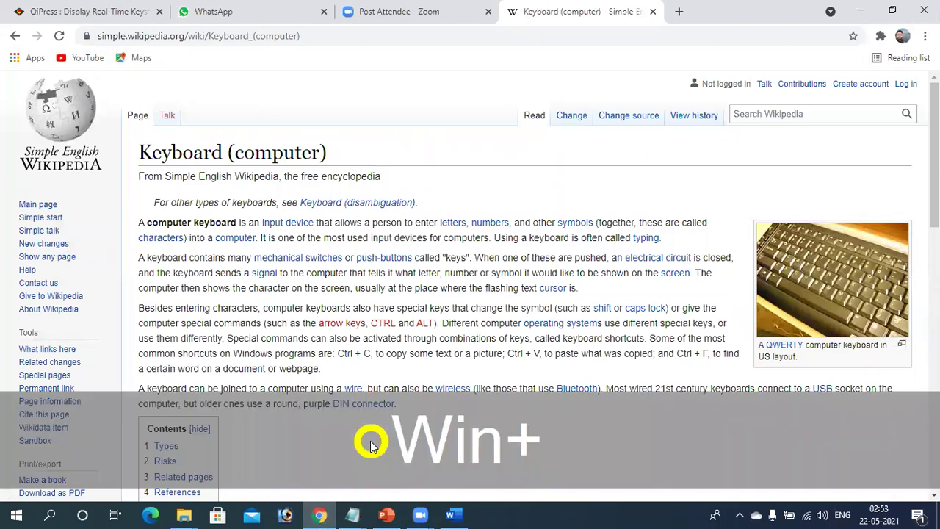
{"action": "key", "text": "super+d"}
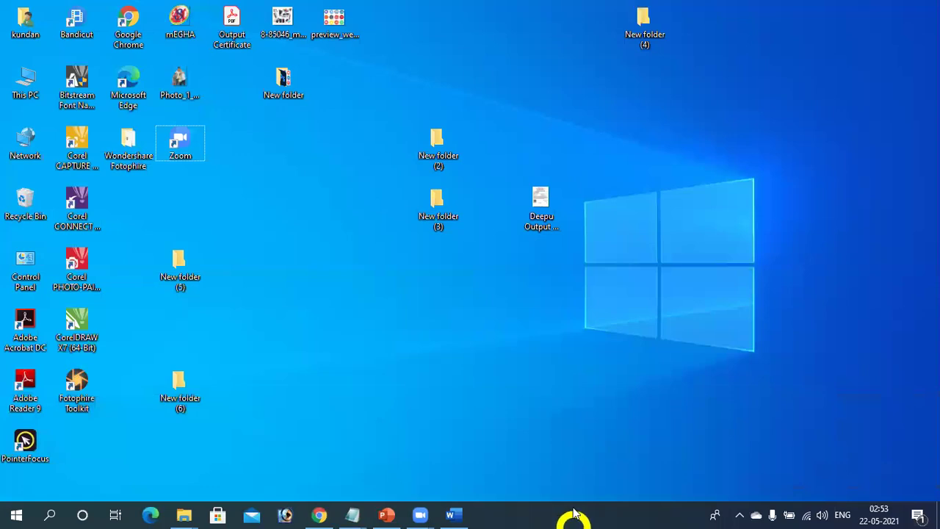
Step: Open Task Manager from the taskbar and end the first listed Notepad task
{"action": "right_click", "coordinate": [575, 515]}
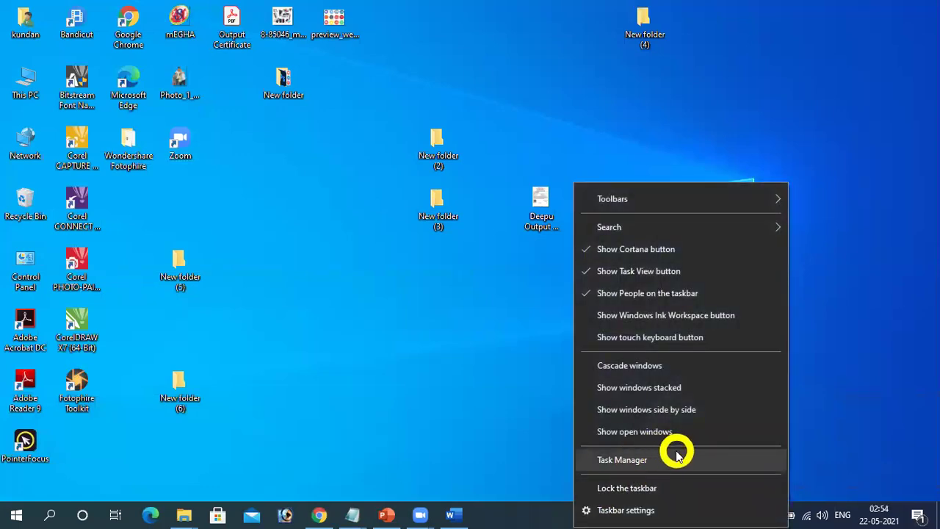
{"action": "left_click", "coordinate": [623, 459]}
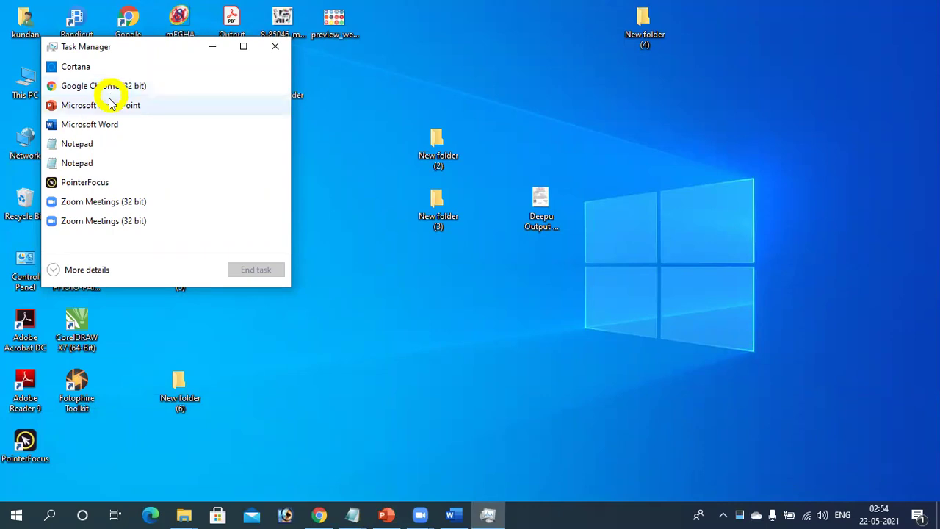
{"action": "left_click", "coordinate": [114, 144]}
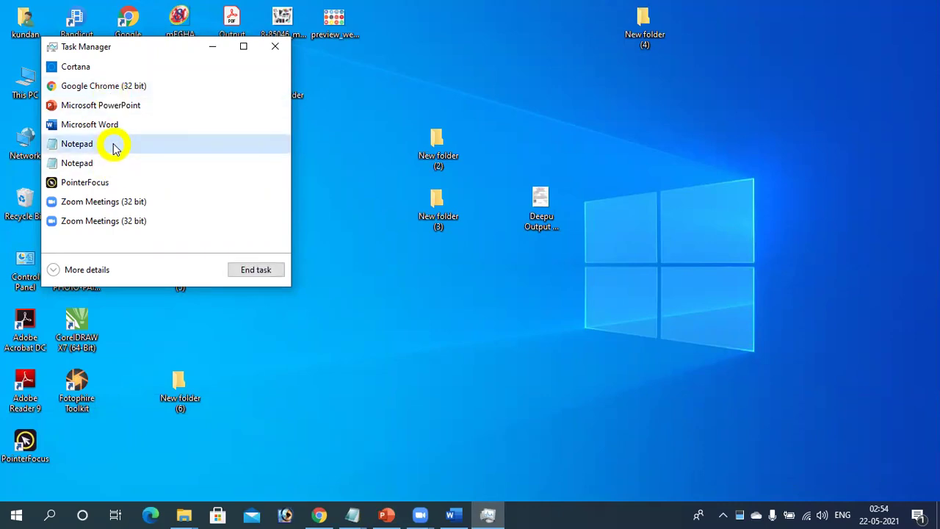
{"action": "left_click", "coordinate": [251, 271]}
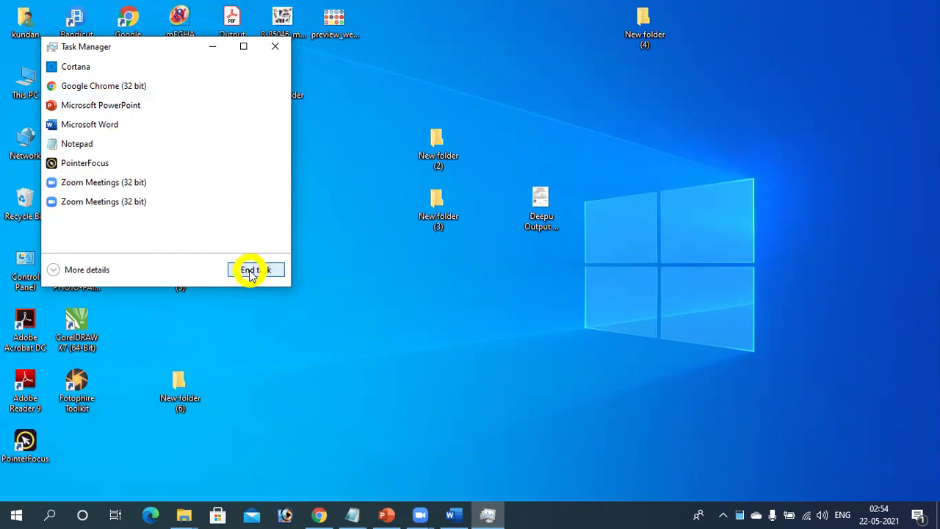
Step: Expand Task Manager to its detailed view and view the CPU performance graphs
{"action": "left_click", "coordinate": [85, 269]}
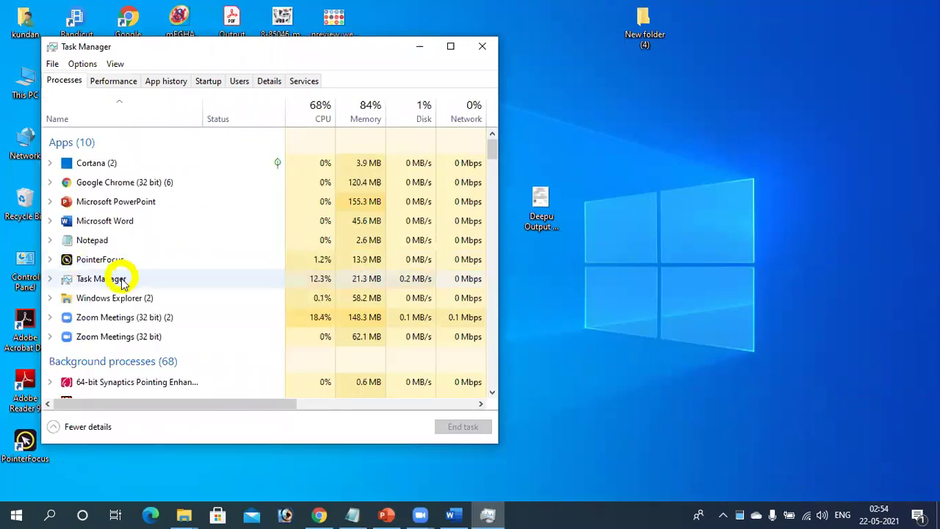
{"action": "left_click", "coordinate": [125, 81]}
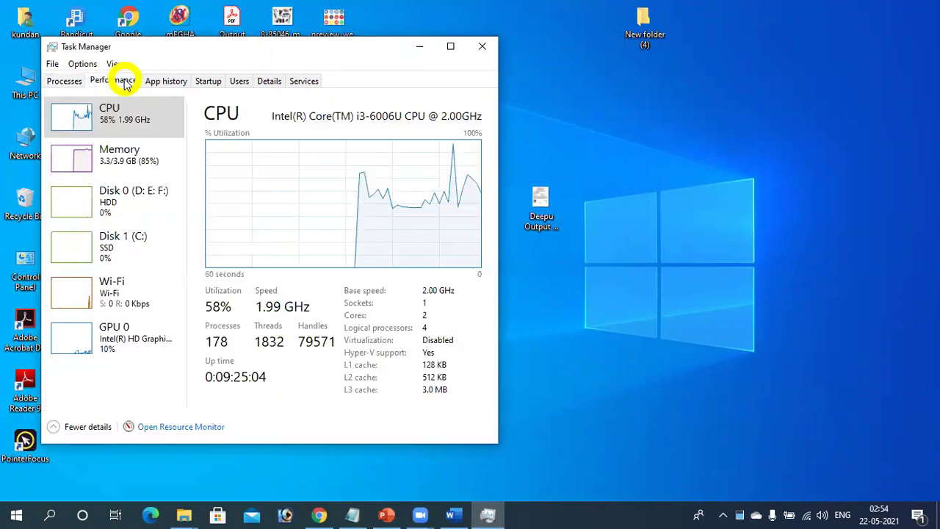
Step: Review the App history, Startup and Users information in Task Manager, including the full startup list, and close it
{"action": "left_click", "coordinate": [155, 82]}
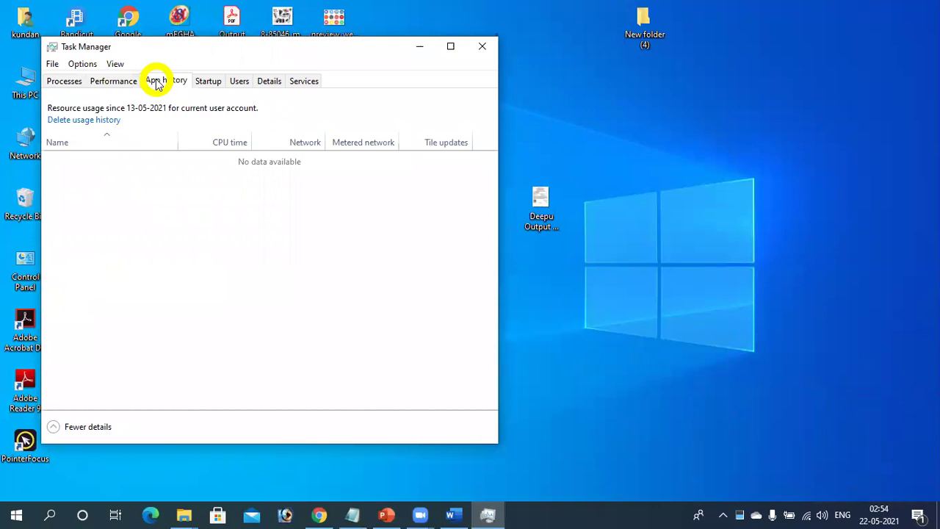
{"action": "left_click", "coordinate": [207, 85]}
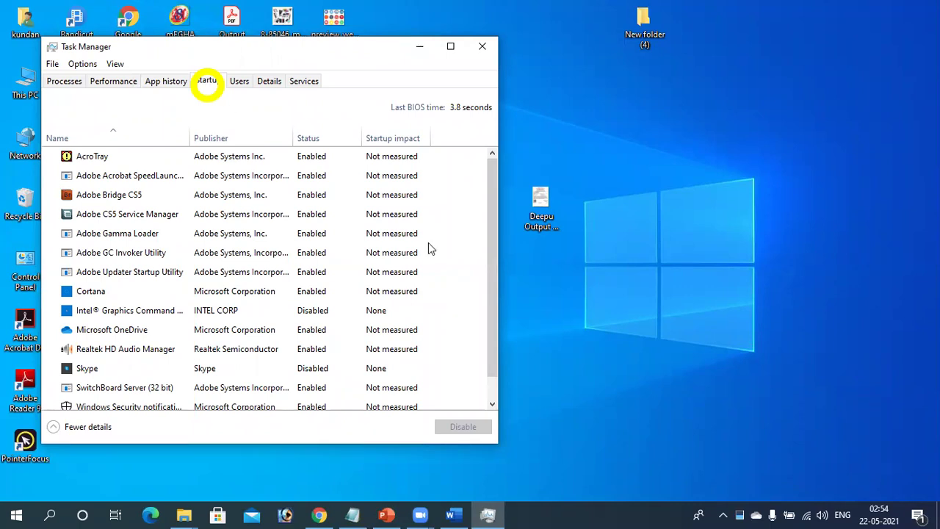
{"action": "left_click_drag", "start_coordinate": [492, 254], "coordinate": [495, 321]}
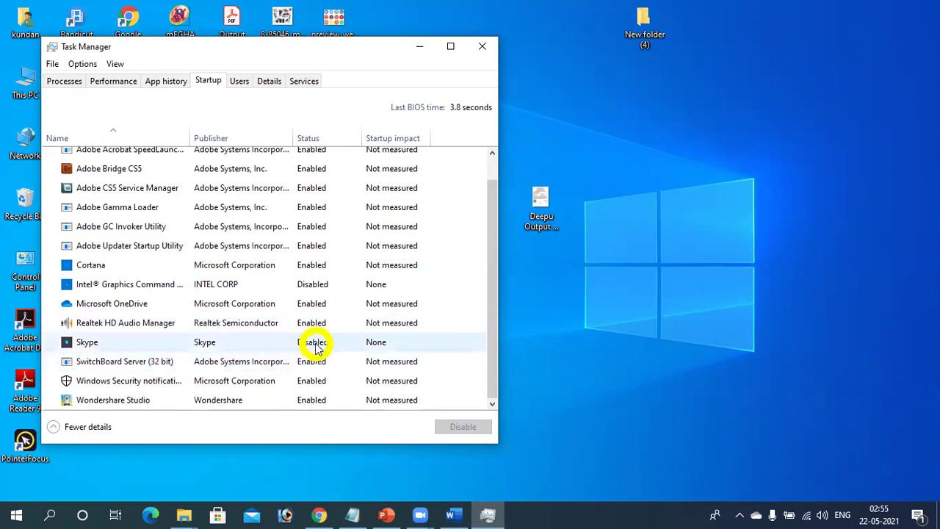
{"action": "left_click", "coordinate": [244, 81]}
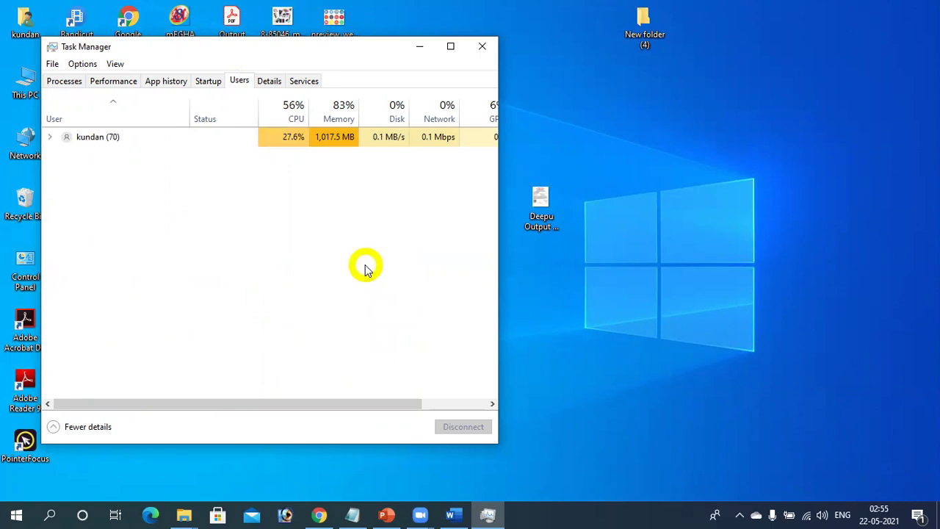
{"action": "left_click", "coordinate": [481, 47]}
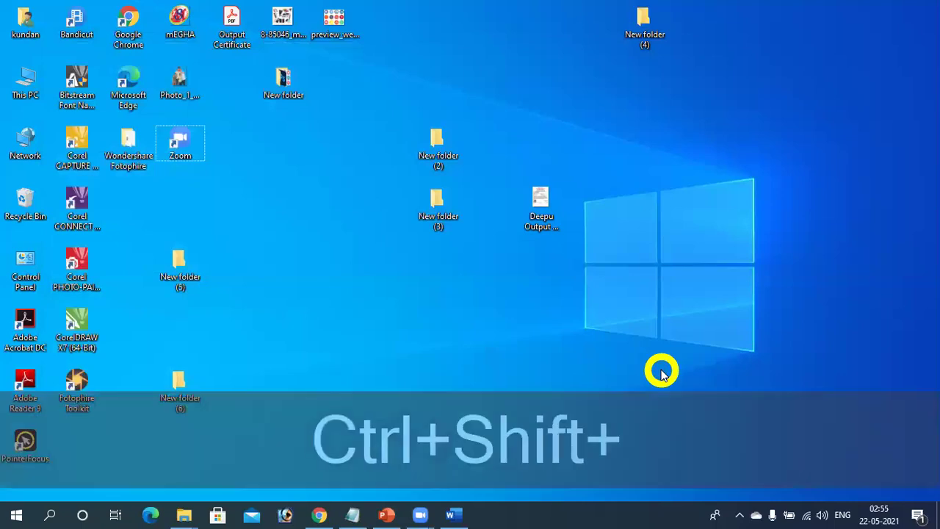
Step: Launch Task Manager directly from the desktop and close it, repeating this a second time
{"action": "key", "text": "ctrl+shift+Escape"}
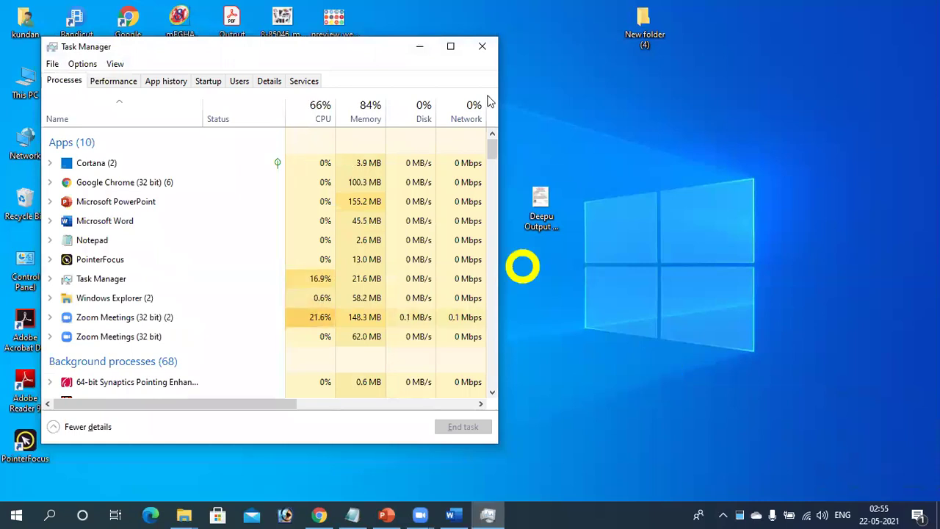
{"action": "left_click", "coordinate": [483, 47]}
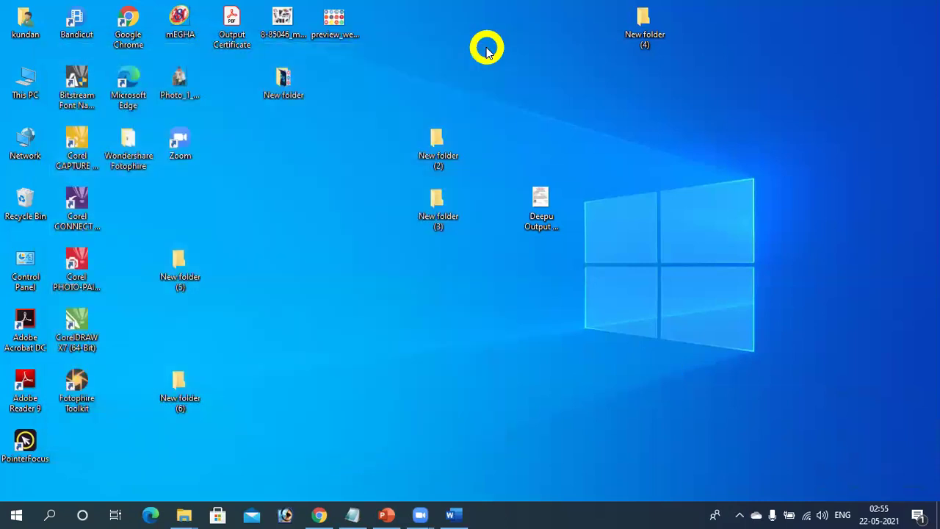
{"action": "key", "text": "ctrl+shift+Escape"}
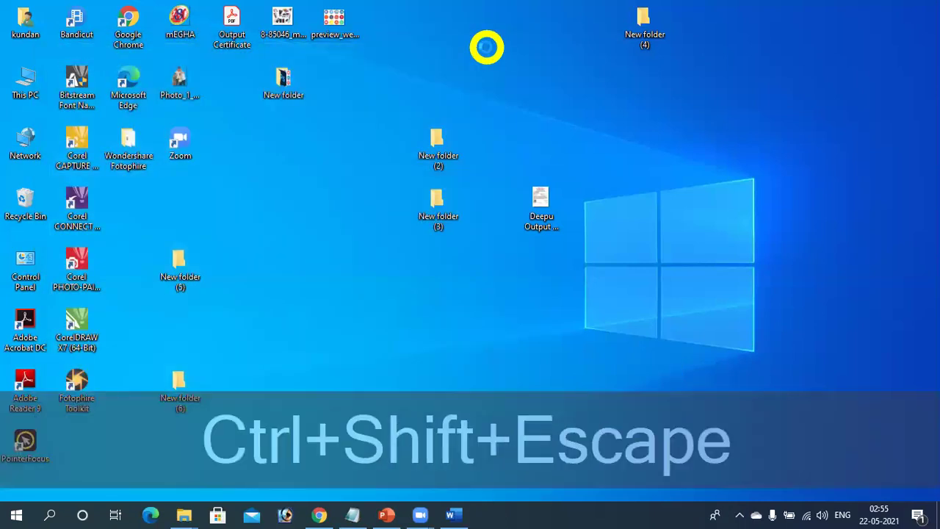
{"action": "left_click", "coordinate": [485, 47]}
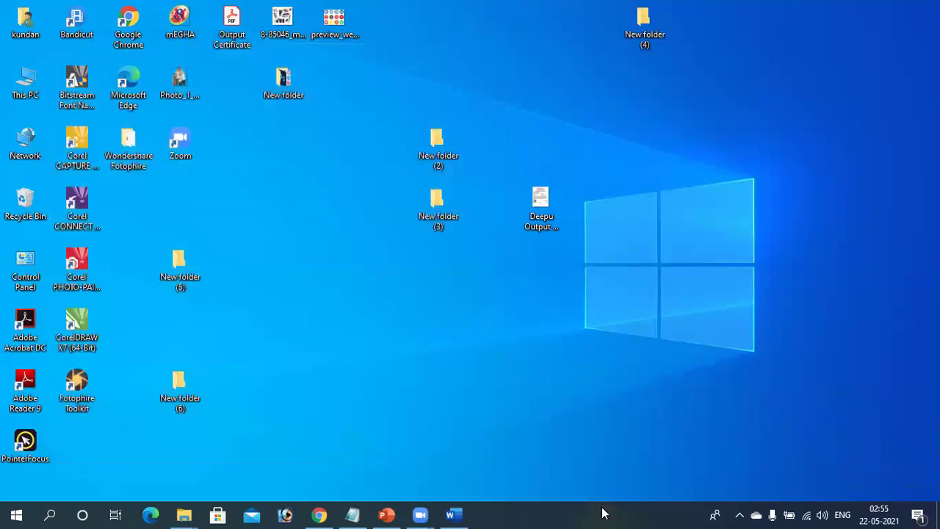
Step: Open the taskbar settings from the taskbar's own options
{"action": "right_click", "coordinate": [602, 512]}
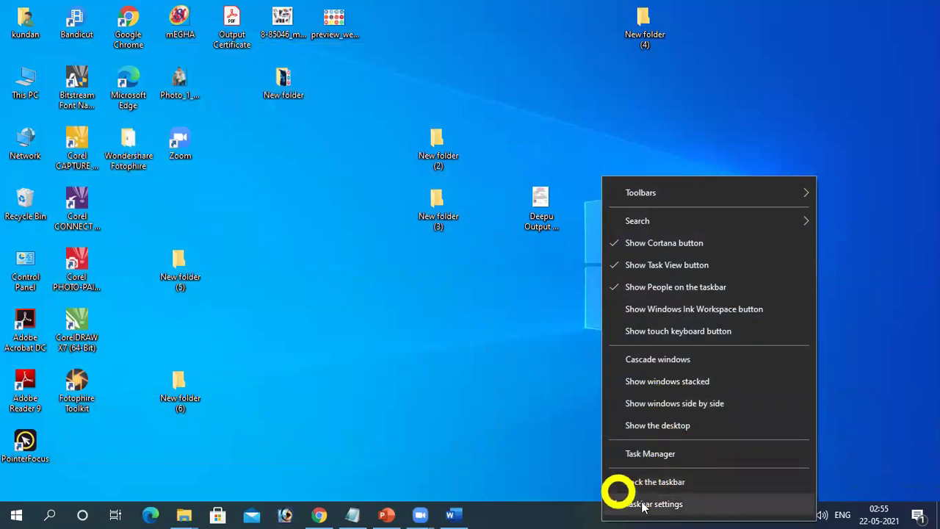
{"action": "left_click", "coordinate": [558, 512]}
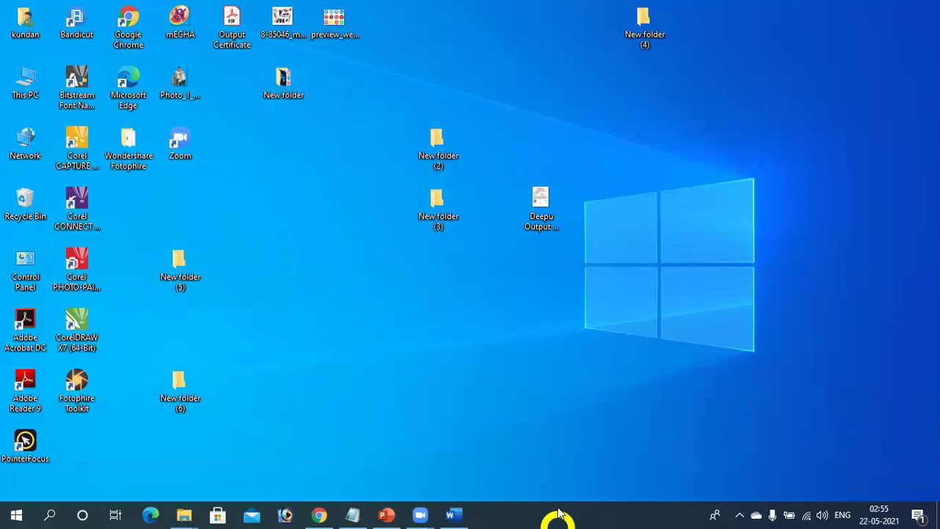
{"action": "right_click", "coordinate": [562, 514]}
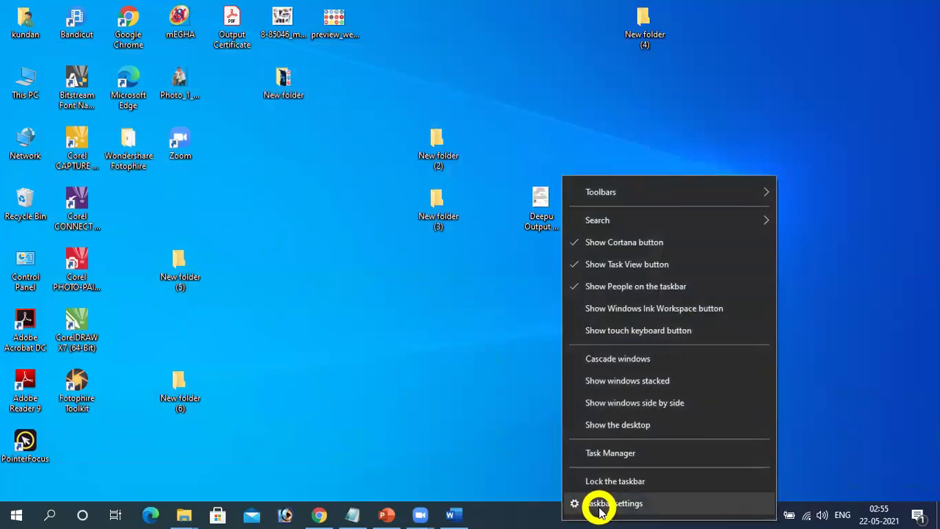
{"action": "left_click", "coordinate": [599, 507]}
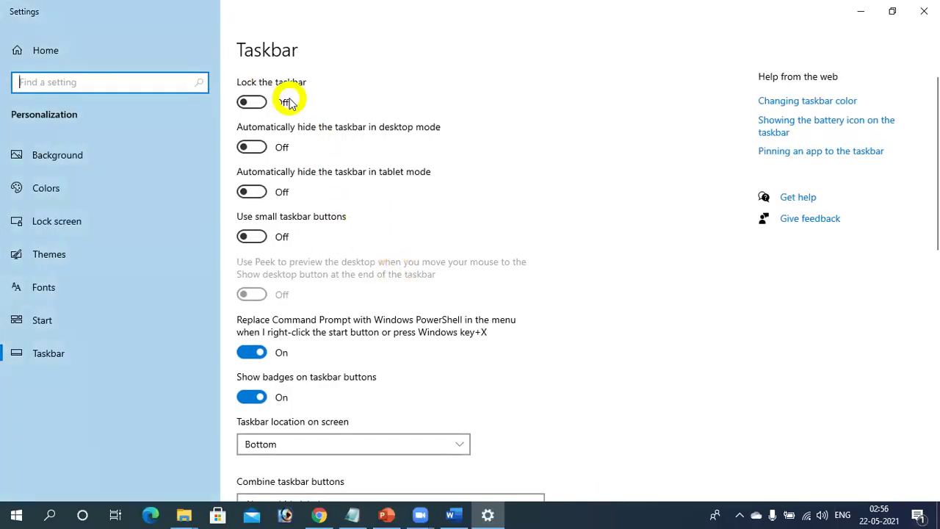
{"action": "right_click", "coordinate": [597, 510]}
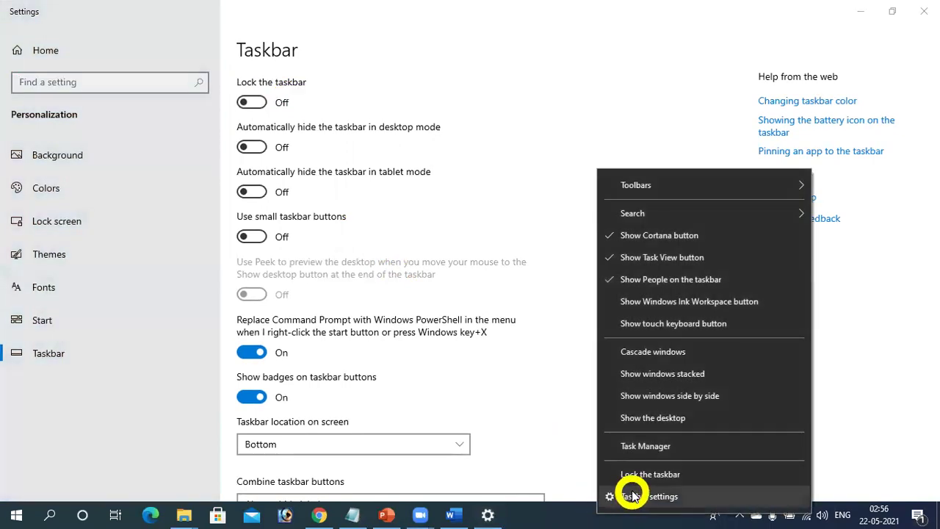
{"action": "left_click", "coordinate": [549, 514]}
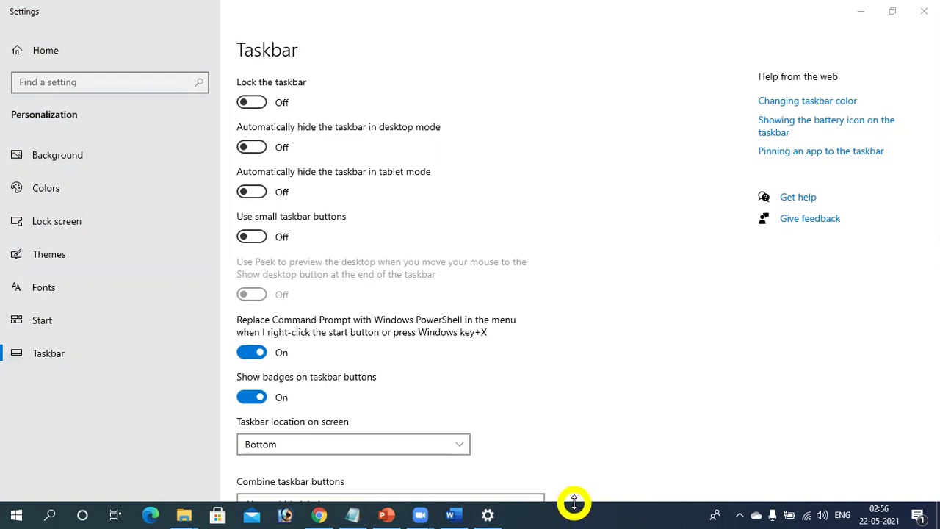
Step: Stretch the unlocked taskbar over about half the screen, shrink it to one row, and enlarge it to two rows
{"action": "left_click_drag", "start_coordinate": [574, 501], "coordinate": [586, 220]}
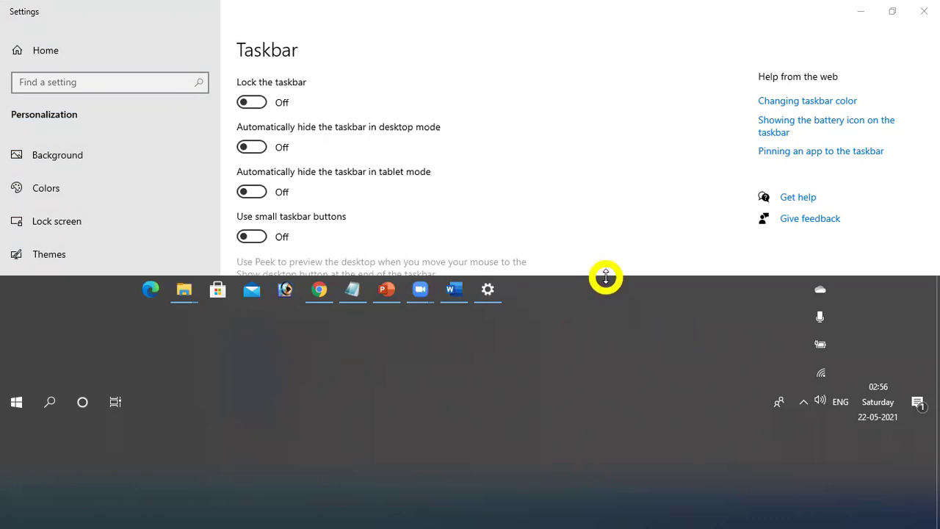
{"action": "left_click_drag", "start_coordinate": [606, 277], "coordinate": [592, 495]}
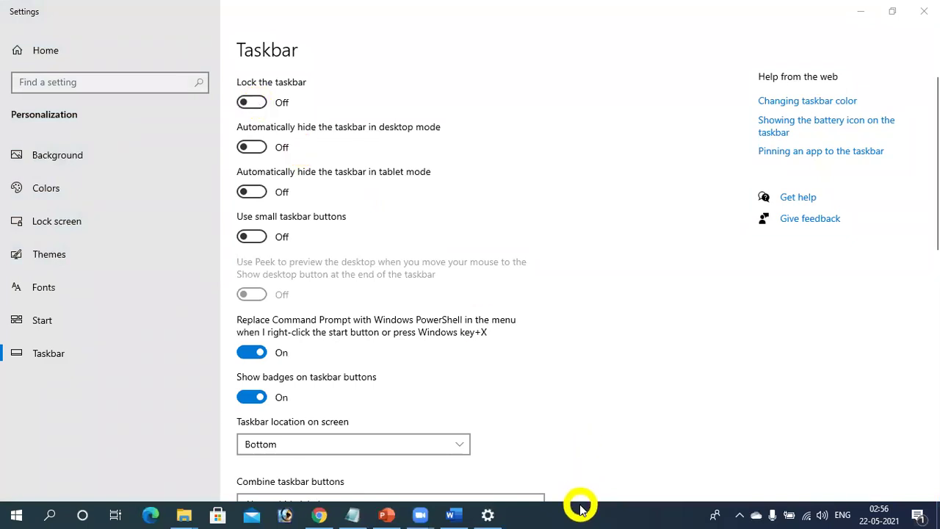
{"action": "left_click_drag", "start_coordinate": [580, 502], "coordinate": [588, 466]}
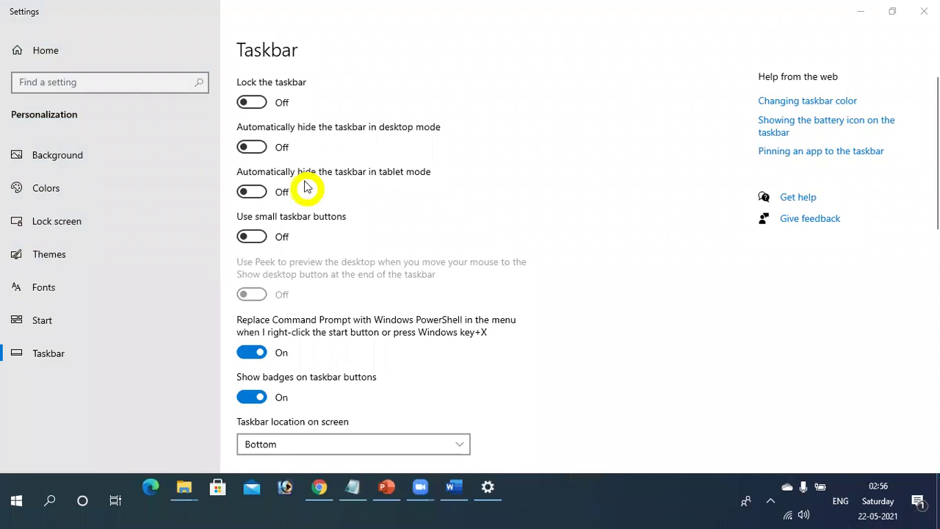
Step: Switch the taskbar lock on and off again, and shrink the taskbar back to a single row
{"action": "left_click", "coordinate": [252, 103]}
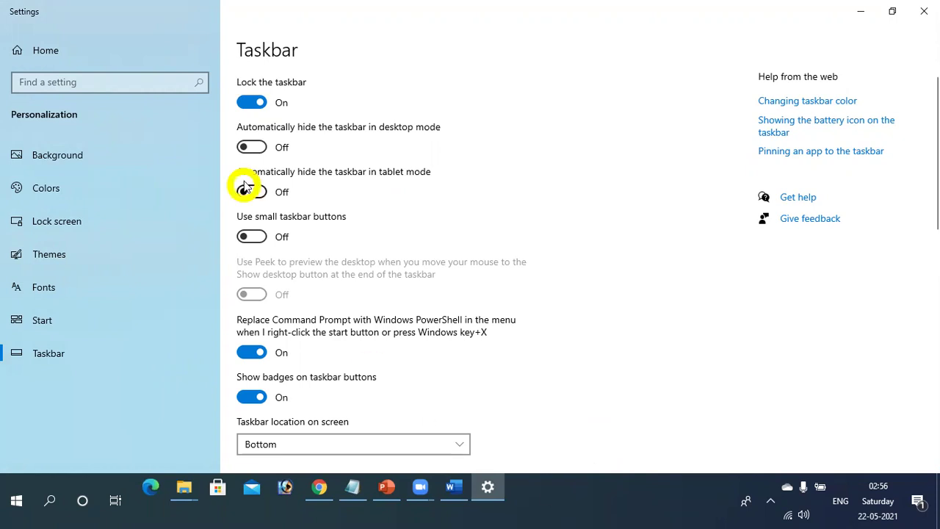
{"action": "left_click", "coordinate": [255, 104]}
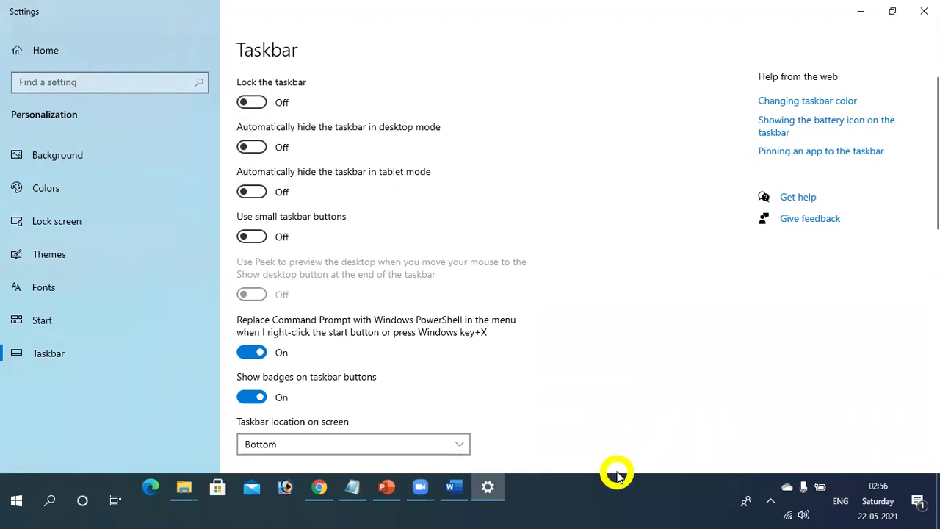
{"action": "left_click_drag", "start_coordinate": [616, 474], "coordinate": [605, 513]}
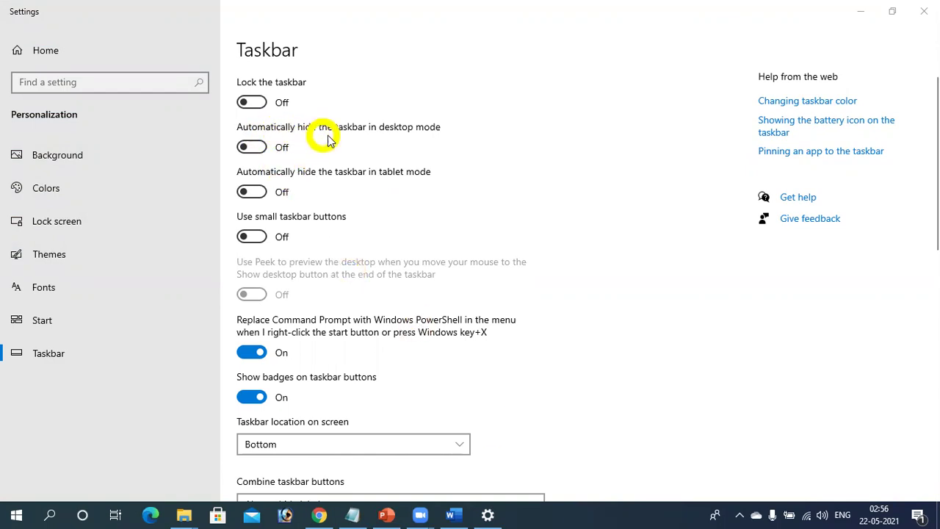
Step: Turn on automatic taskbar hiding in desktop mode, try it on the desktop, and turn it off again in the taskbar settings
{"action": "left_click", "coordinate": [257, 150]}
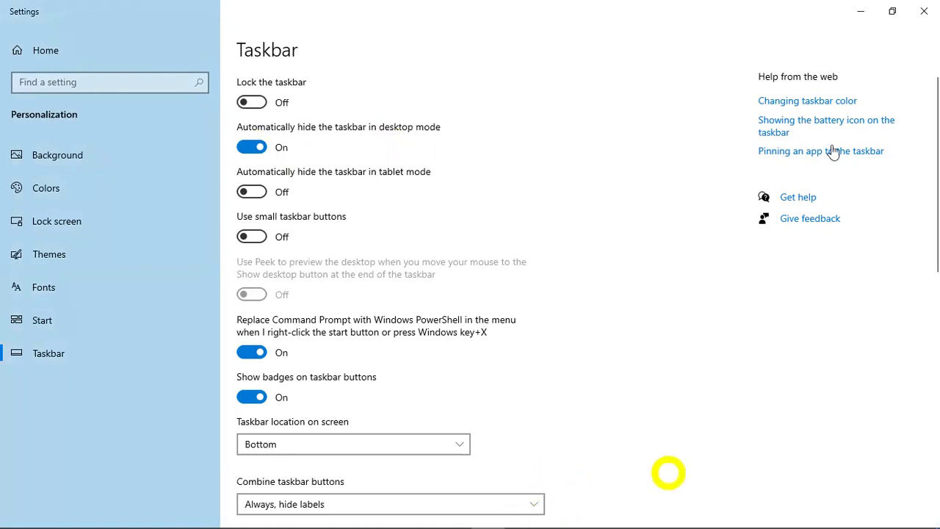
{"action": "left_click", "coordinate": [863, 13]}
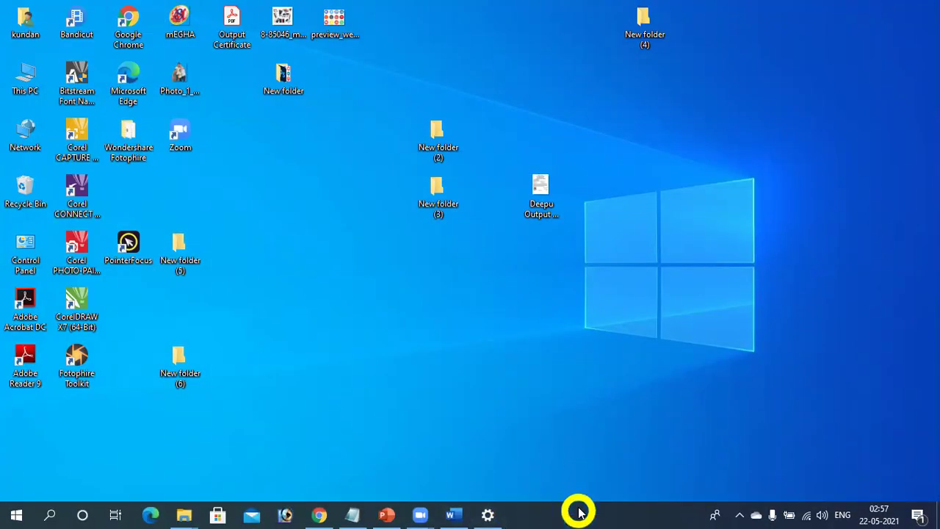
{"action": "right_click", "coordinate": [578, 512]}
{"action": "left_click", "coordinate": [623, 500]}
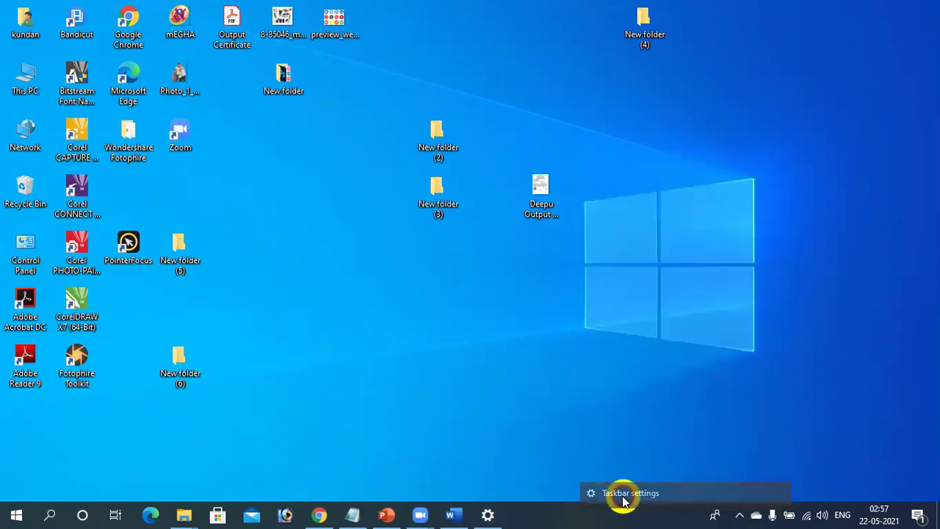
{"action": "left_click", "coordinate": [252, 149]}
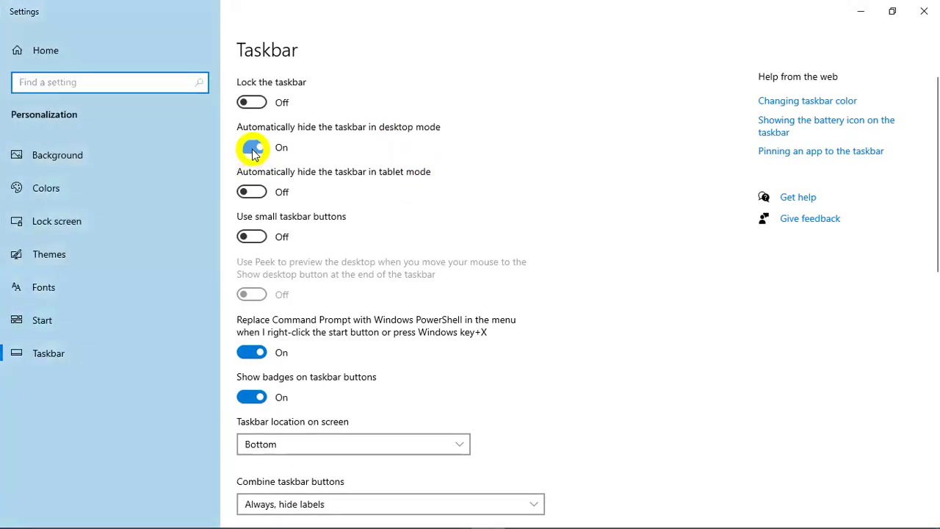
{"action": "left_click", "coordinate": [252, 149]}
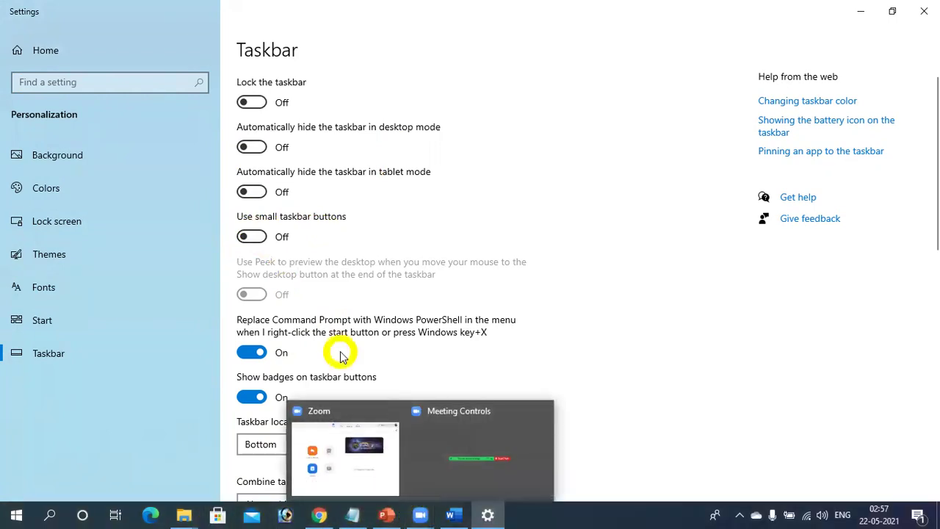
Step: Turn on the use of small taskbar buttons
{"action": "left_click", "coordinate": [254, 236]}
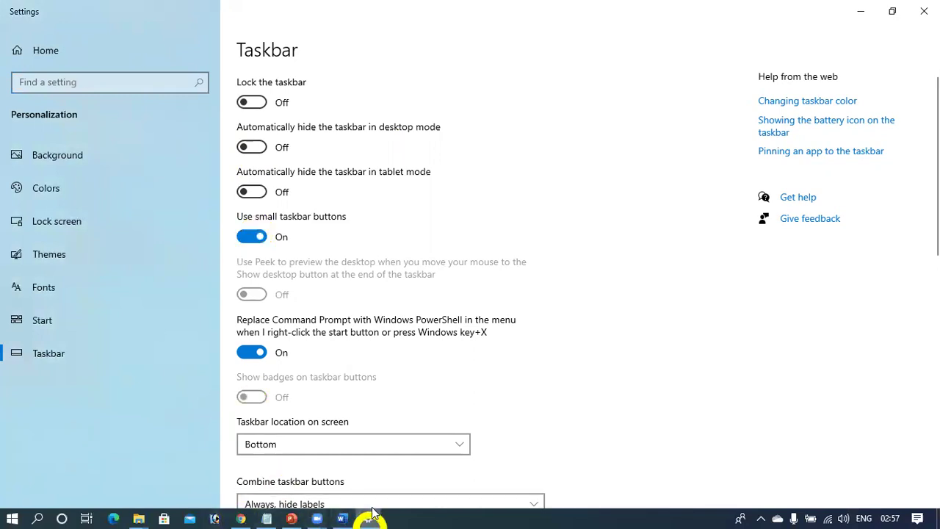
{"action": "mouse_move", "coordinate": [348, 512]}
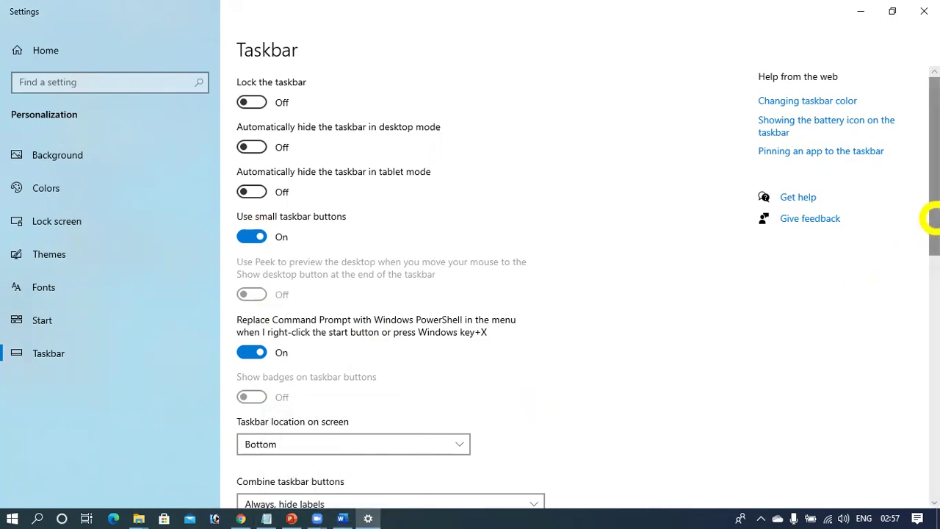
Step: Set the taskbar location on screen to Right, change it to Left, and finally to Top
{"action": "left_click_drag", "start_coordinate": [933, 215], "coordinate": [934, 252]}
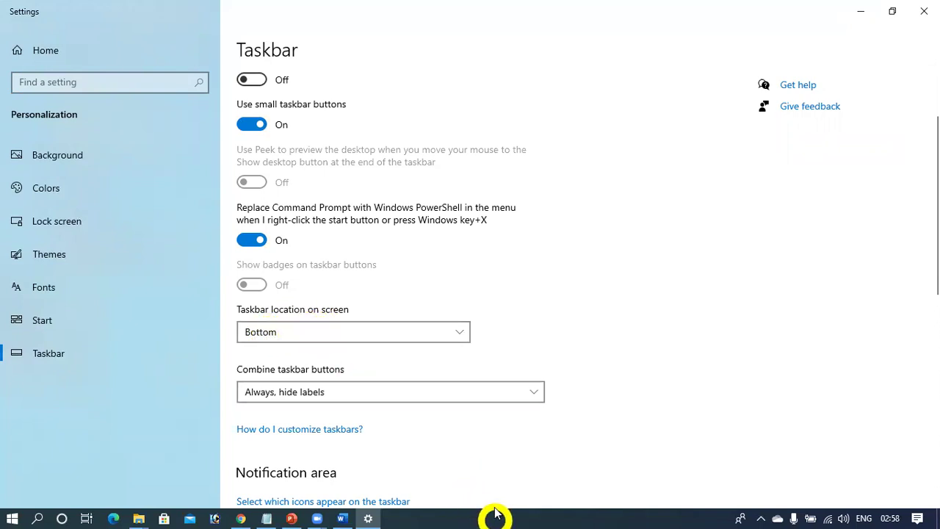
{"action": "left_click", "coordinate": [459, 333]}
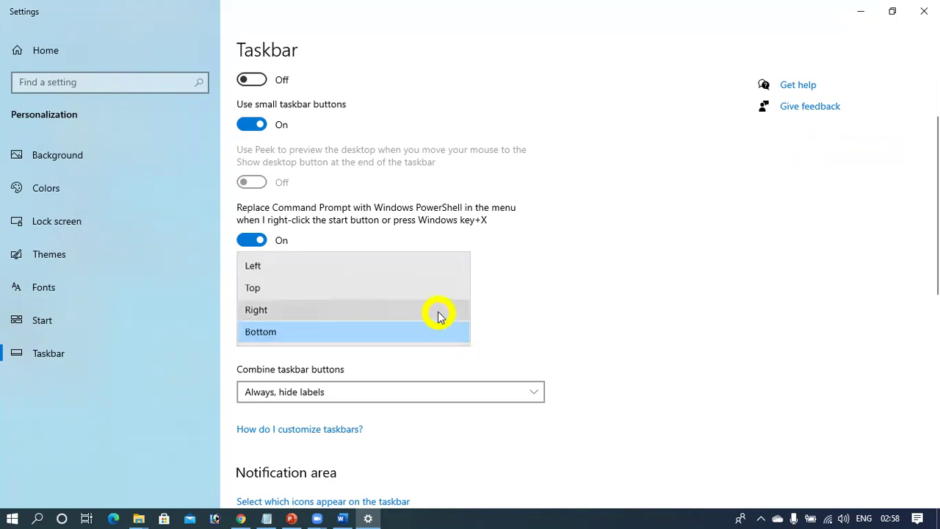
{"action": "left_click", "coordinate": [437, 311]}
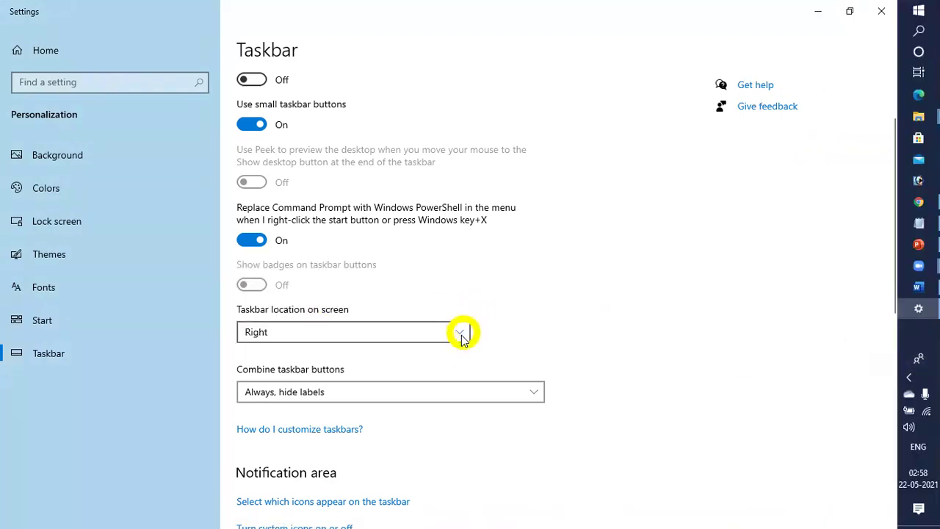
{"action": "left_click", "coordinate": [462, 336]}
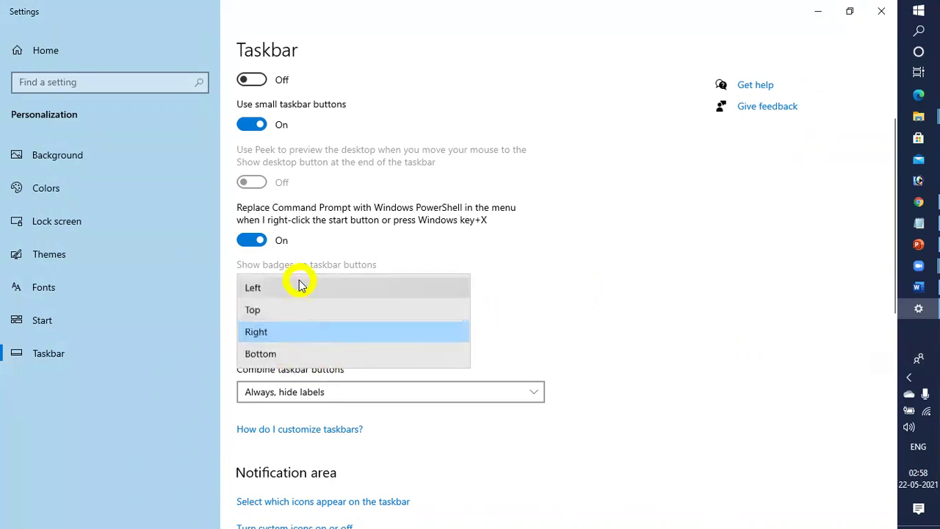
{"action": "left_click", "coordinate": [299, 288]}
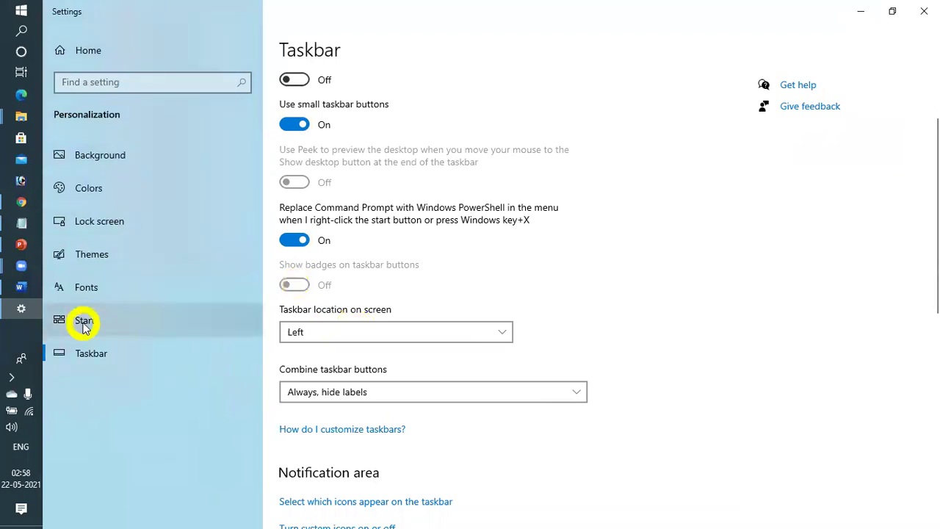
{"action": "left_click", "coordinate": [349, 333]}
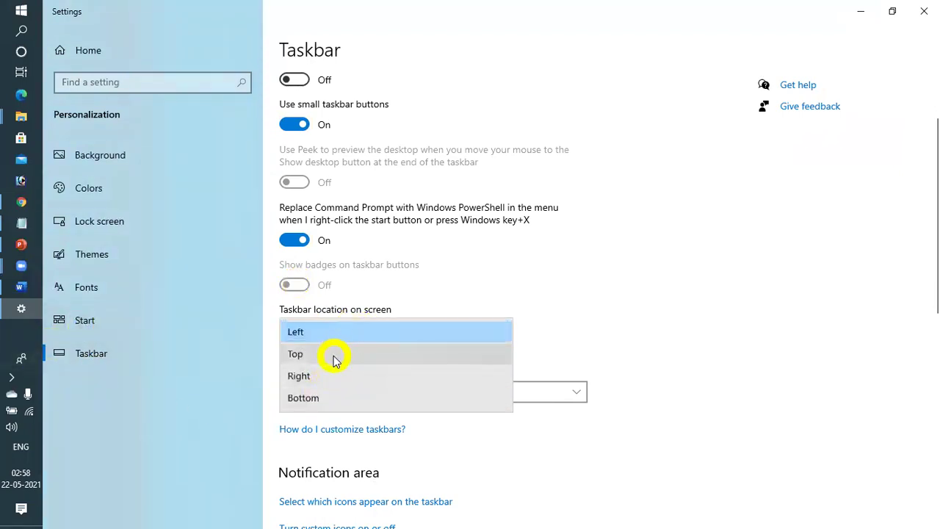
{"action": "left_click", "coordinate": [332, 354]}
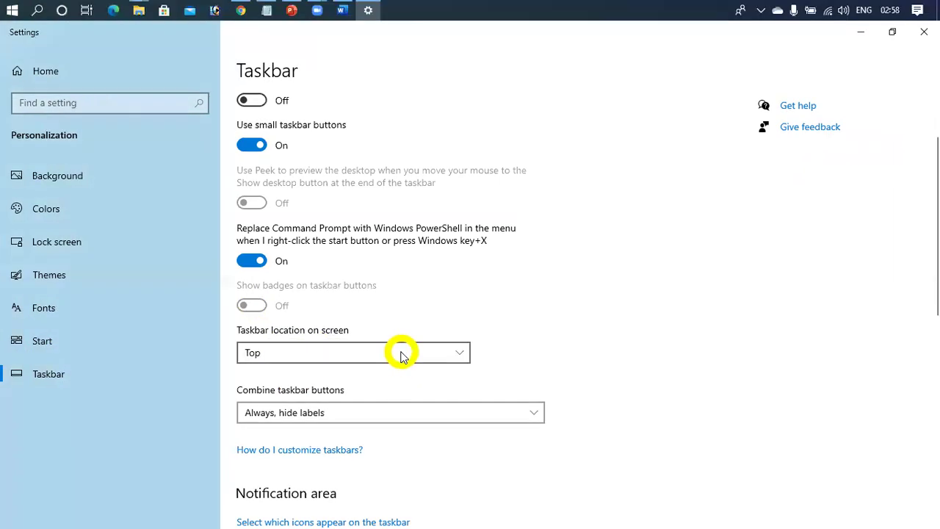
Step: Set the taskbar location on screen to Bottom
{"action": "left_click", "coordinate": [398, 353]}
{"action": "left_click", "coordinate": [348, 400]}
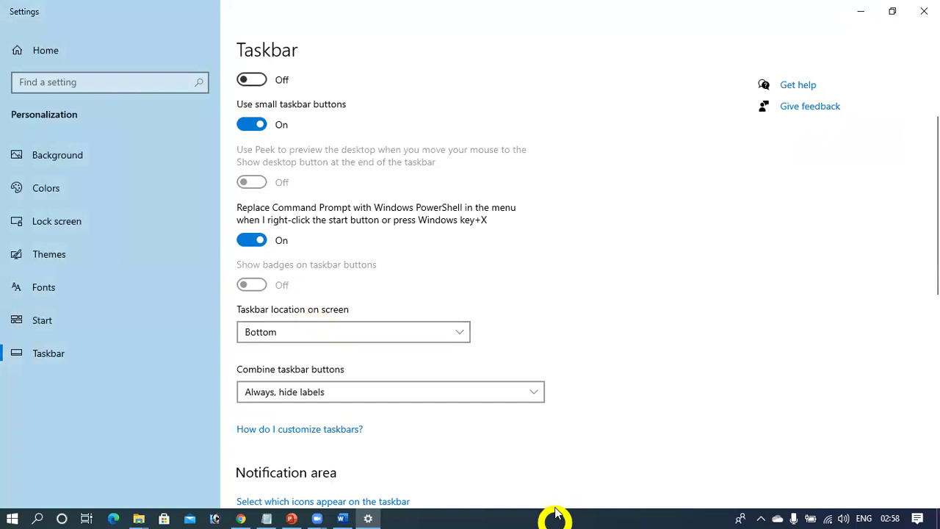
Step: Move the unlocked taskbar by hand to the right edge of the screen, to the top edge, and back to the bottom edge
{"action": "right_click", "coordinate": [555, 514]}
{"action": "left_click", "coordinate": [521, 513]}
{"action": "left_click", "coordinate": [510, 513]}
{"action": "left_click", "coordinate": [512, 513]}
{"action": "left_click_drag", "start_coordinate": [512, 515], "coordinate": [921, 323]}
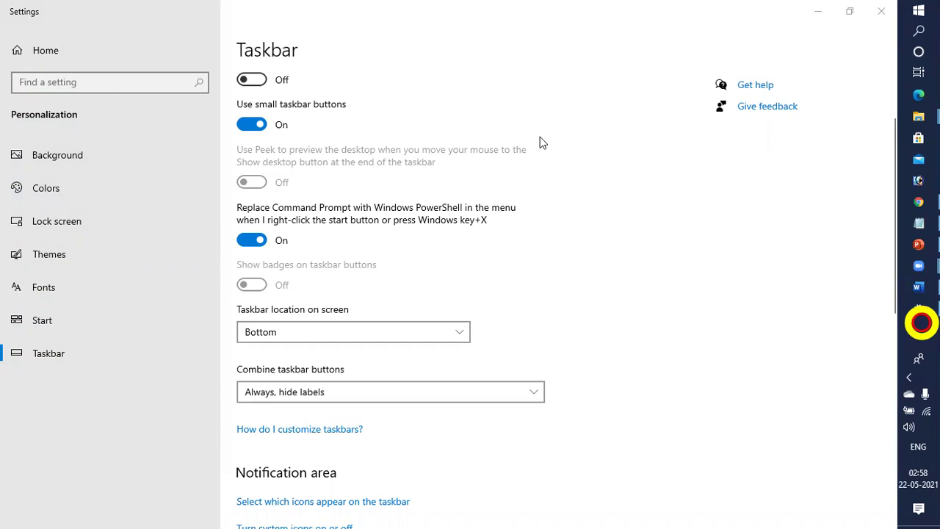
{"action": "left_click_drag", "start_coordinate": [540, 136], "coordinate": [351, 112]}
{"action": "left_click", "coordinate": [370, 354]}
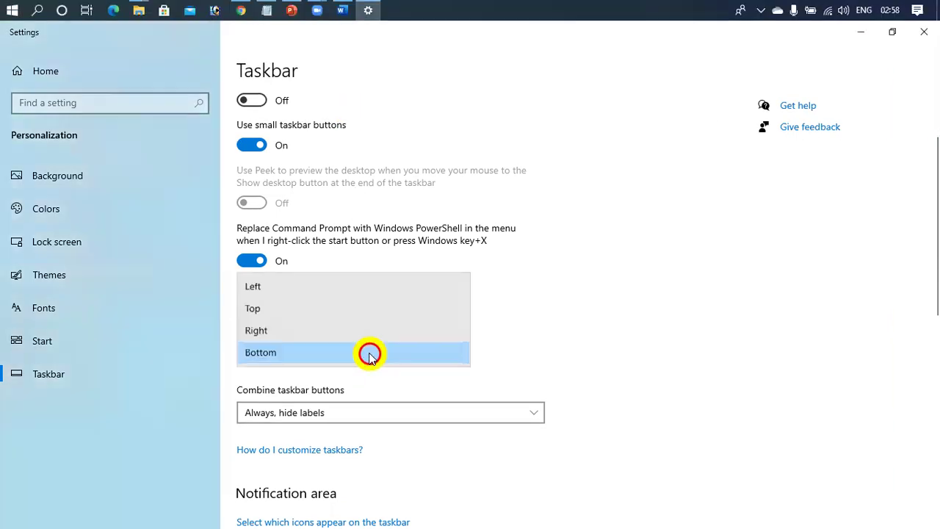
{"action": "left_click", "coordinate": [289, 355]}
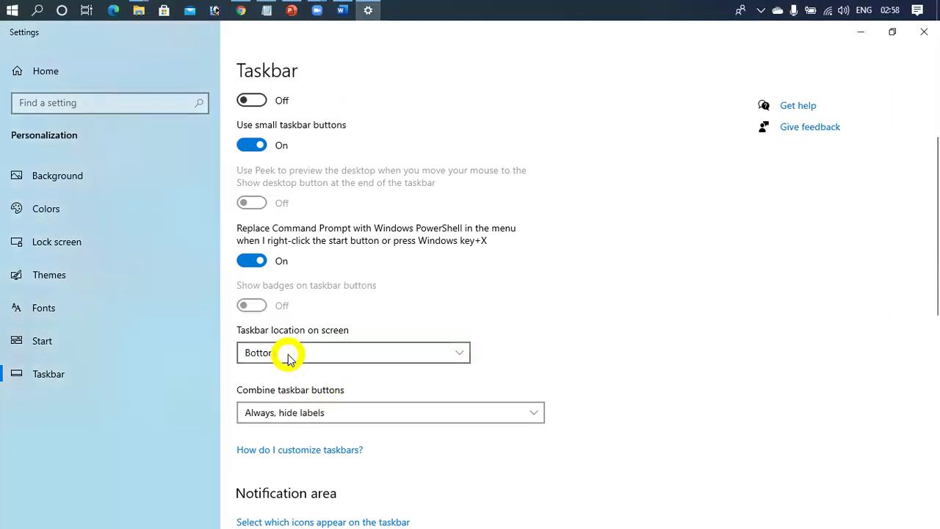
{"action": "right_click", "coordinate": [102, 14]}
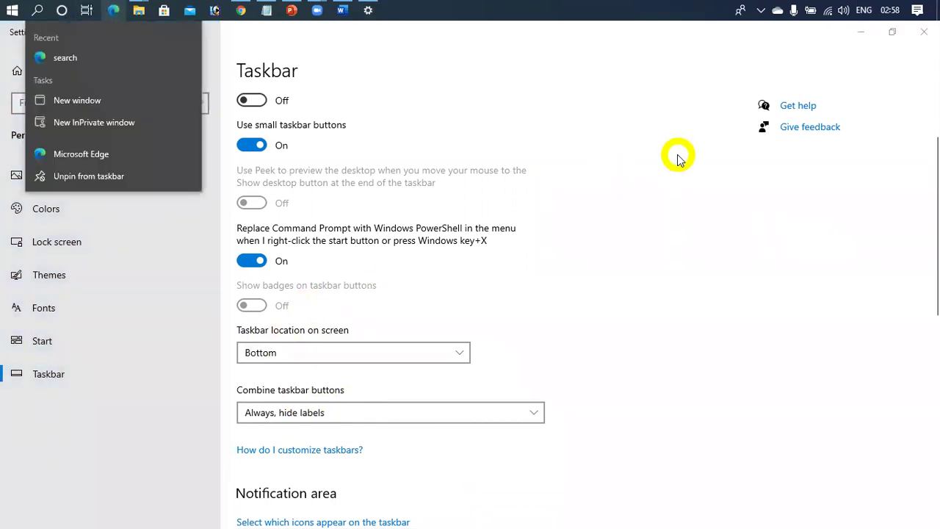
{"action": "left_click", "coordinate": [719, 16]}
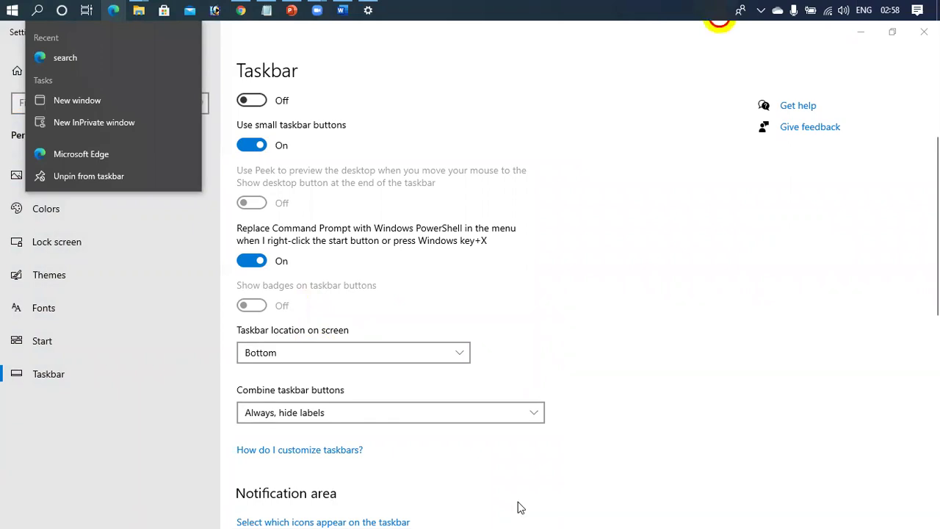
{"action": "left_click_drag", "start_coordinate": [518, 503], "coordinate": [491, 509]}
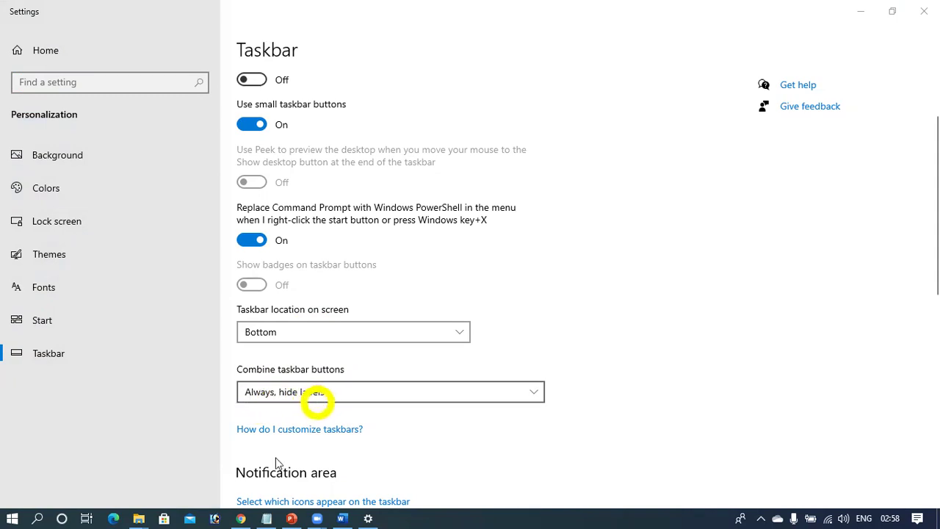
Step: Set Combine taskbar buttons to Never and preview the open windows from their separate labelled taskbar buttons
{"action": "mouse_move", "coordinate": [270, 511]}
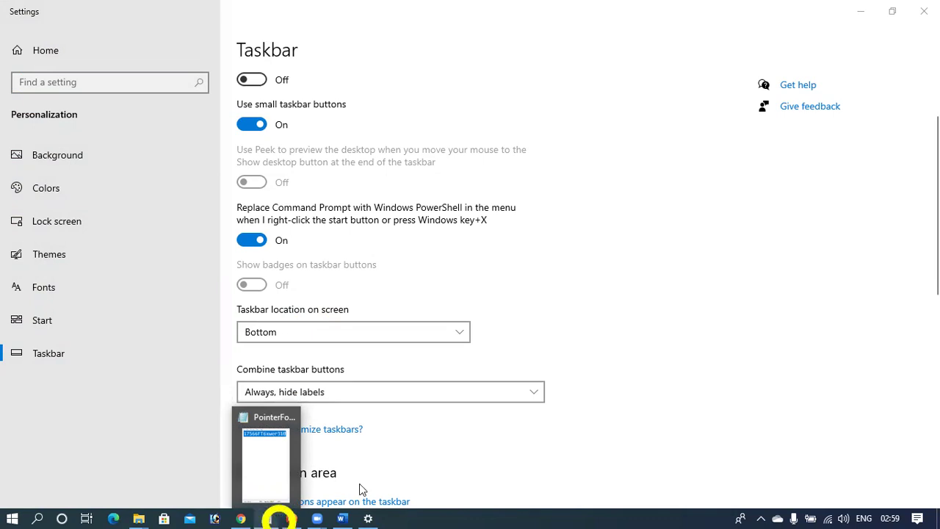
{"action": "left_click", "coordinate": [530, 391]}
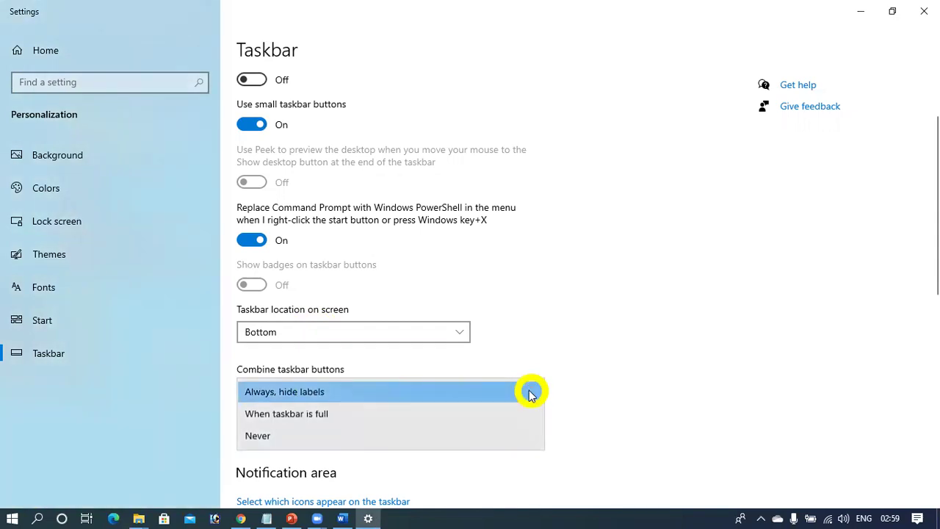
{"action": "left_click", "coordinate": [457, 441]}
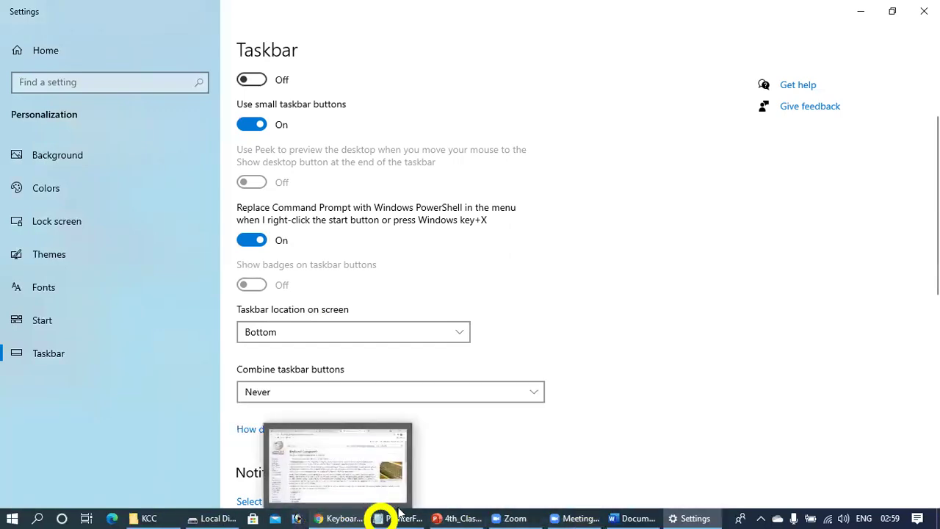
{"action": "mouse_move", "coordinate": [577, 516]}
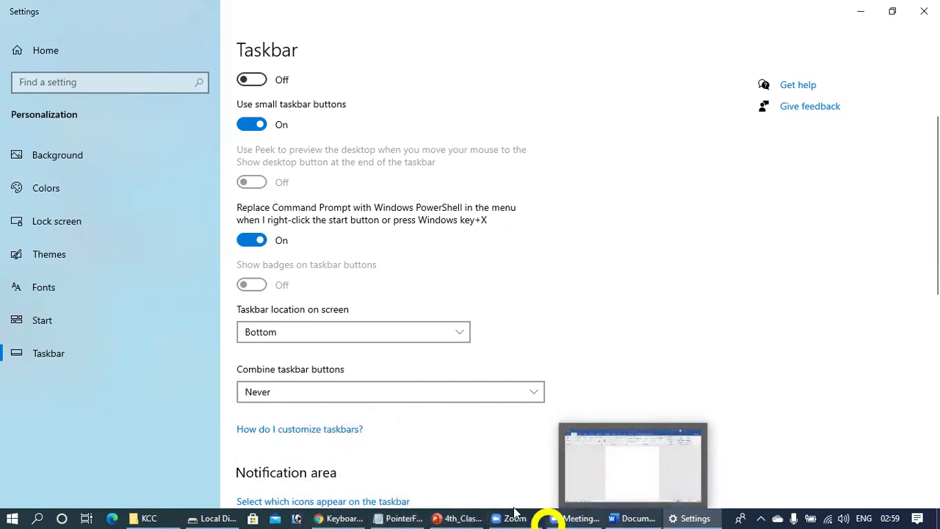
{"action": "mouse_move", "coordinate": [408, 512]}
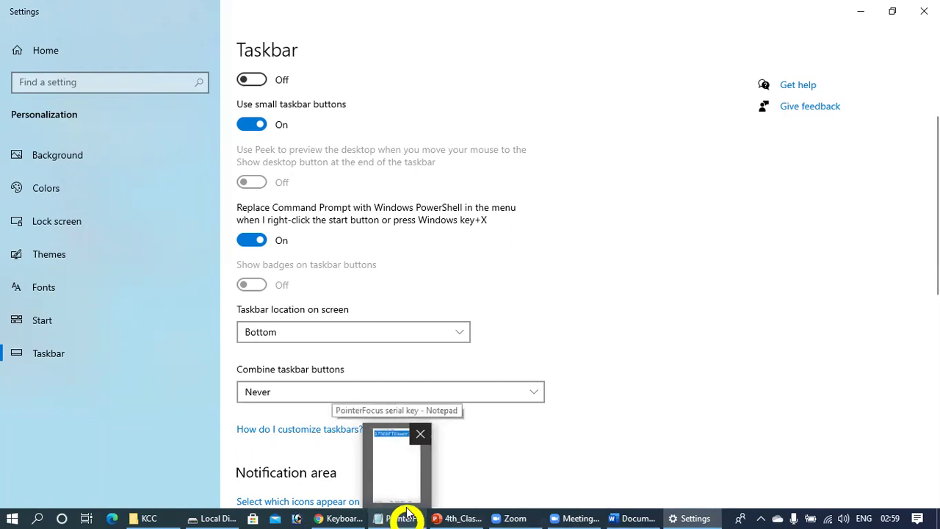
Step: Search for Notepad and open a new blank Notepad window
{"action": "left_click", "coordinate": [44, 516]}
{"action": "type", "text": "ote"}
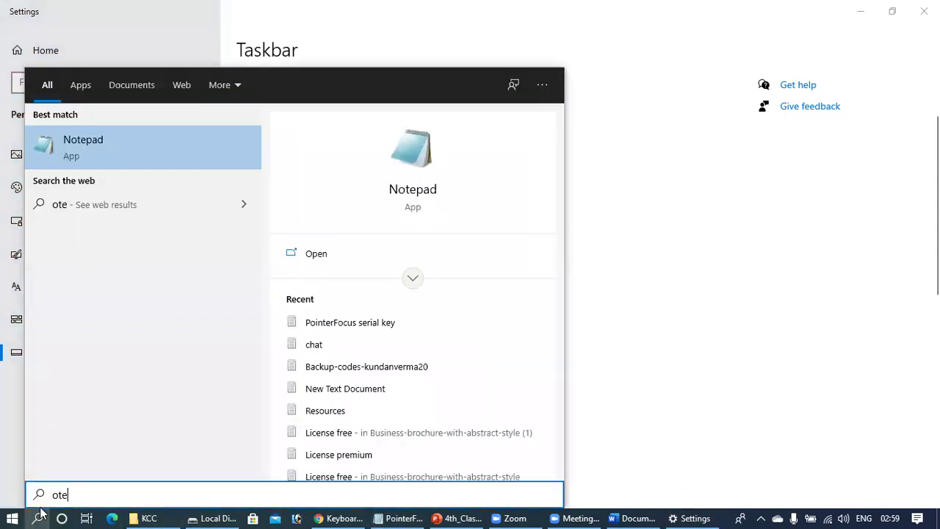
{"action": "key", "text": "Return"}
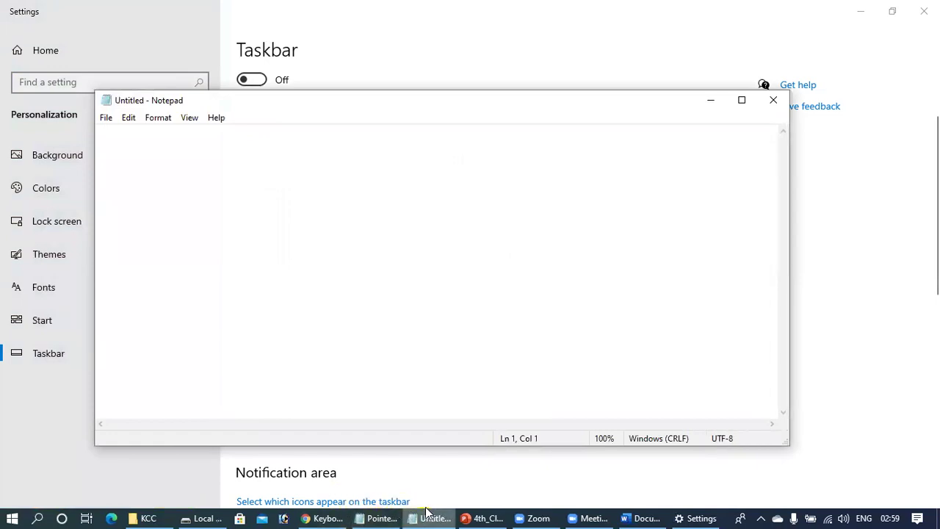
Step: Return to the taskbar settings and set Combine taskbar buttons to Always, hide labels
{"action": "left_click", "coordinate": [709, 512]}
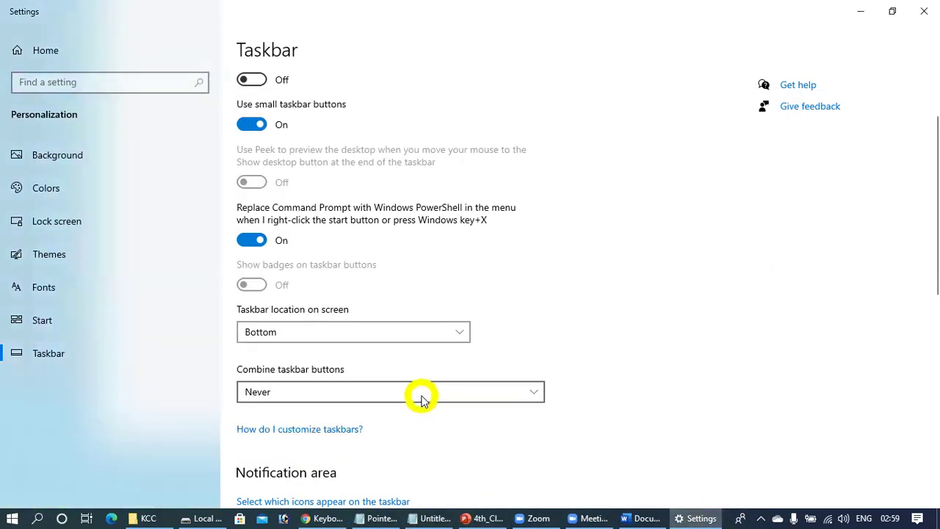
{"action": "left_click", "coordinate": [419, 395]}
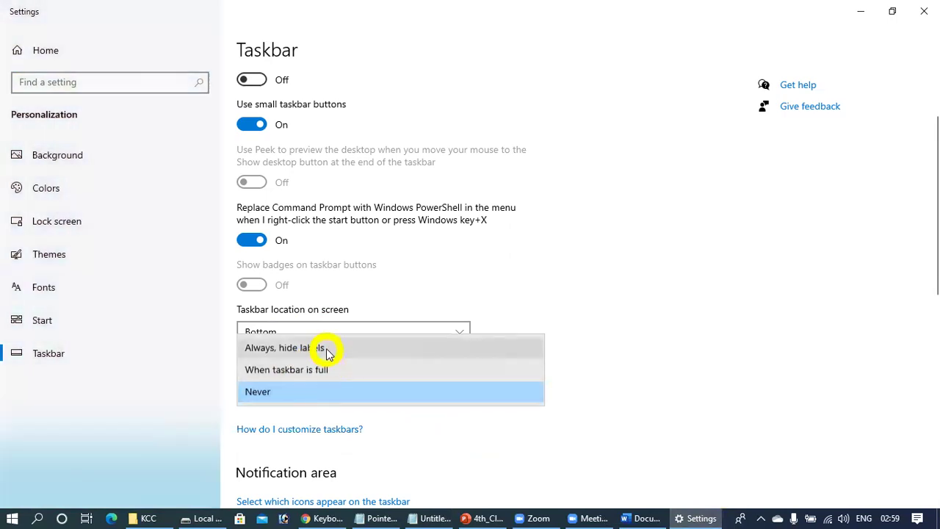
{"action": "left_click", "coordinate": [324, 349]}
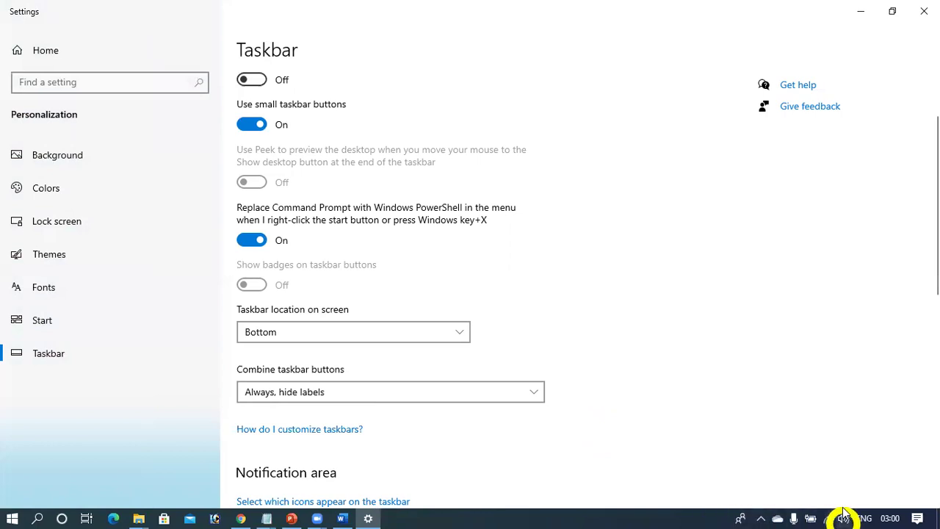
Step: View the calendar and agenda from the taskbar clock, and close them again
{"action": "mouse_move", "coordinate": [890, 513]}
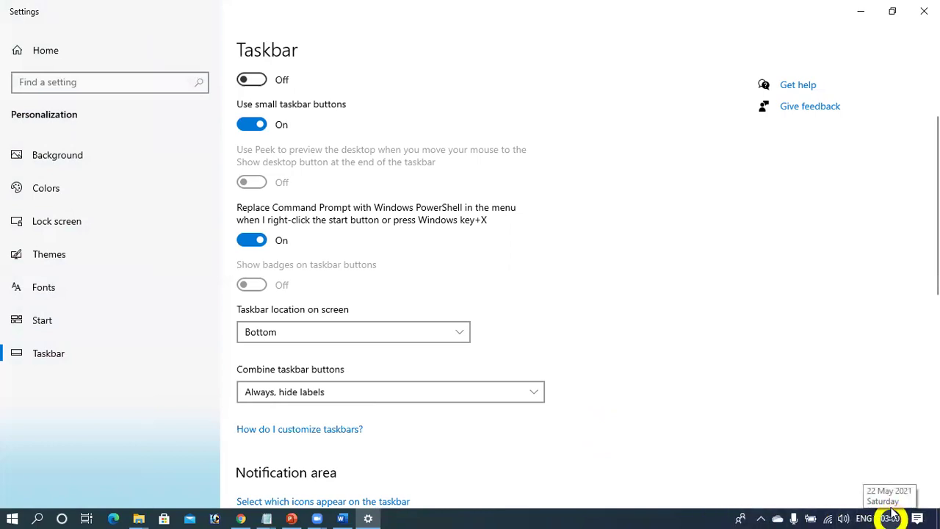
{"action": "left_click", "coordinate": [890, 517]}
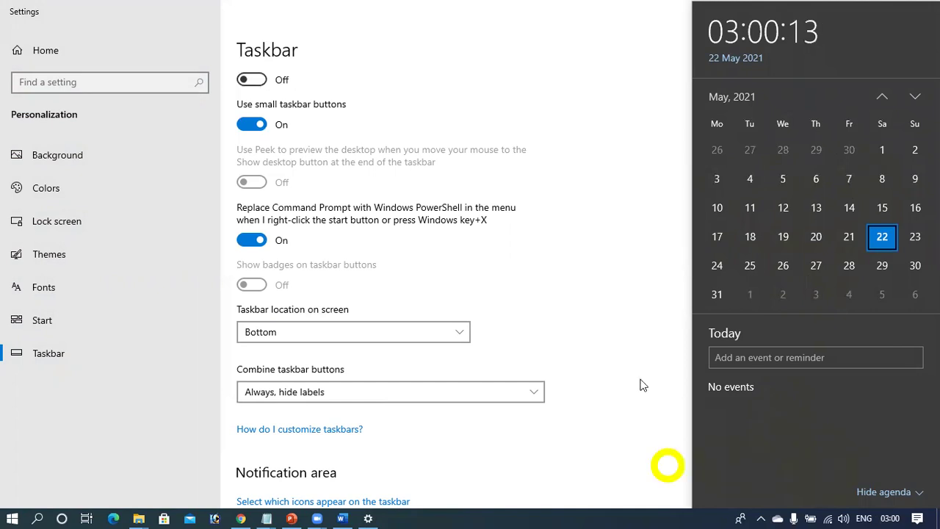
{"action": "left_click", "coordinate": [602, 457]}
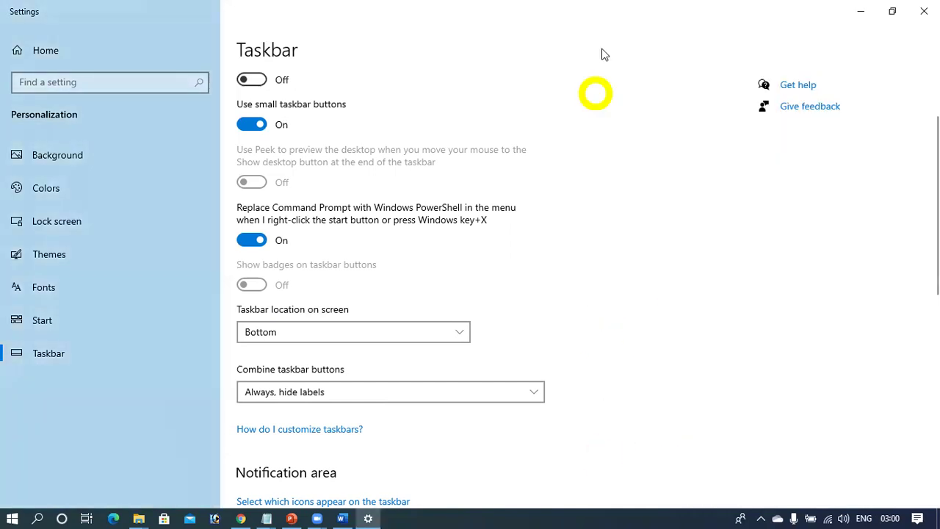